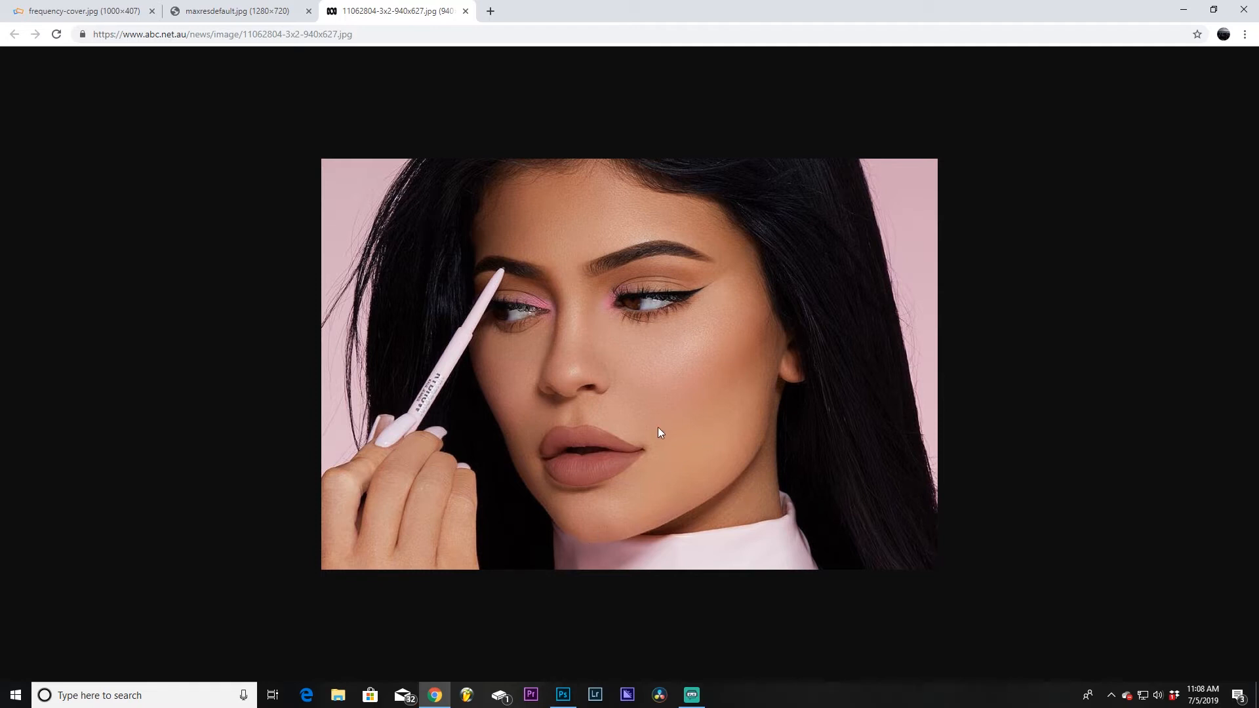
Step: Switch to Photoshop with the portrait open and duplicate the background layer twice
{"action": "left_click", "coordinate": [84, 21]}
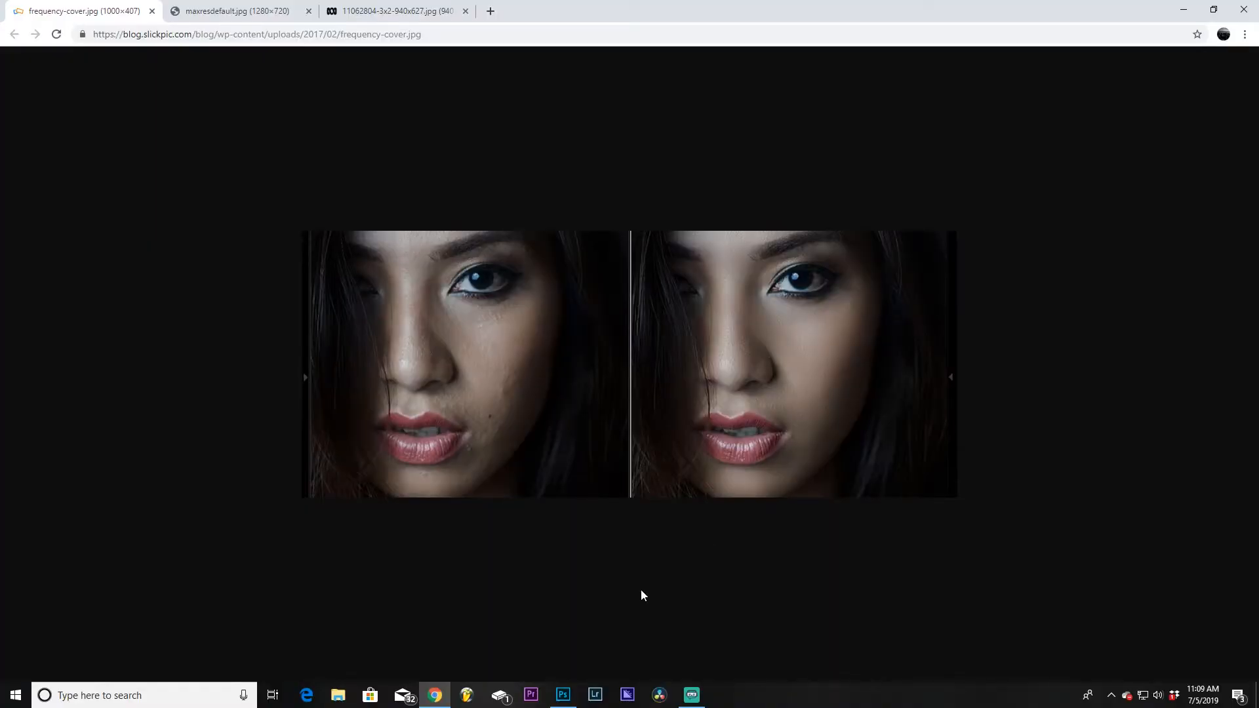
{"action": "left_click", "coordinate": [562, 695]}
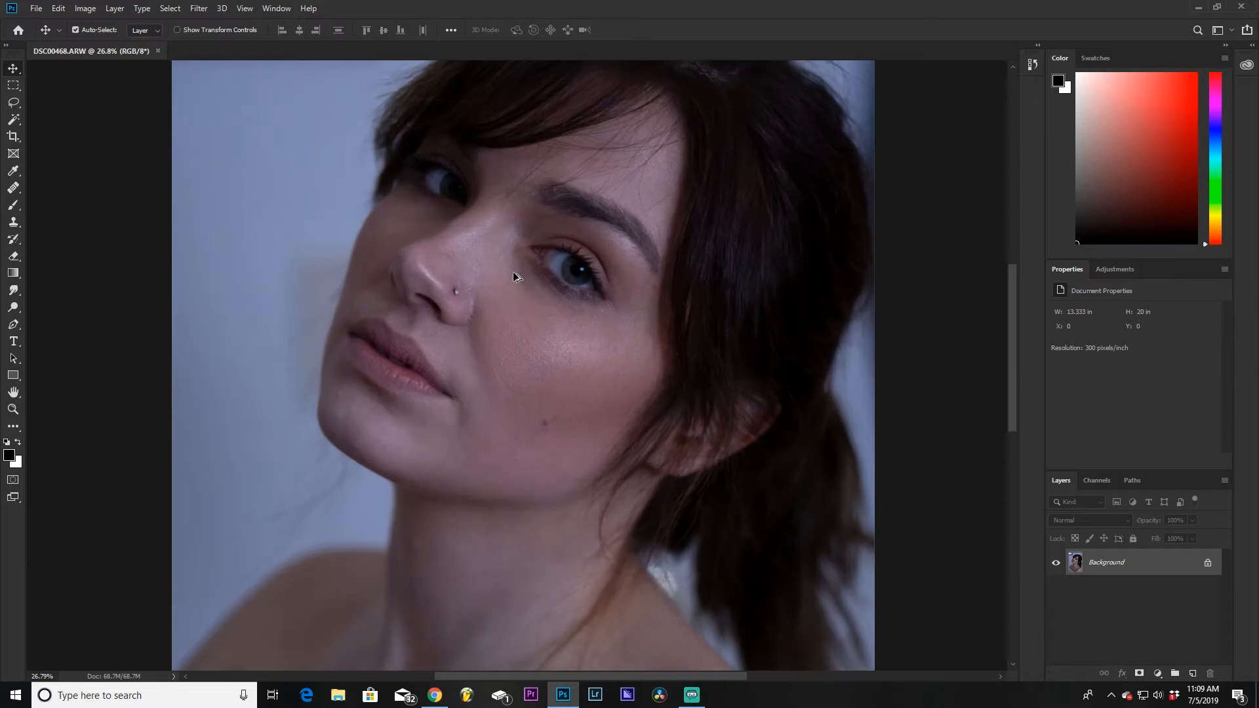
{"action": "scroll", "coordinate": [513, 271], "scroll_direction": "up", "scroll_amount": 2}
{"action": "scroll", "coordinate": [528, 300], "scroll_direction": "down", "scroll_amount": 3}
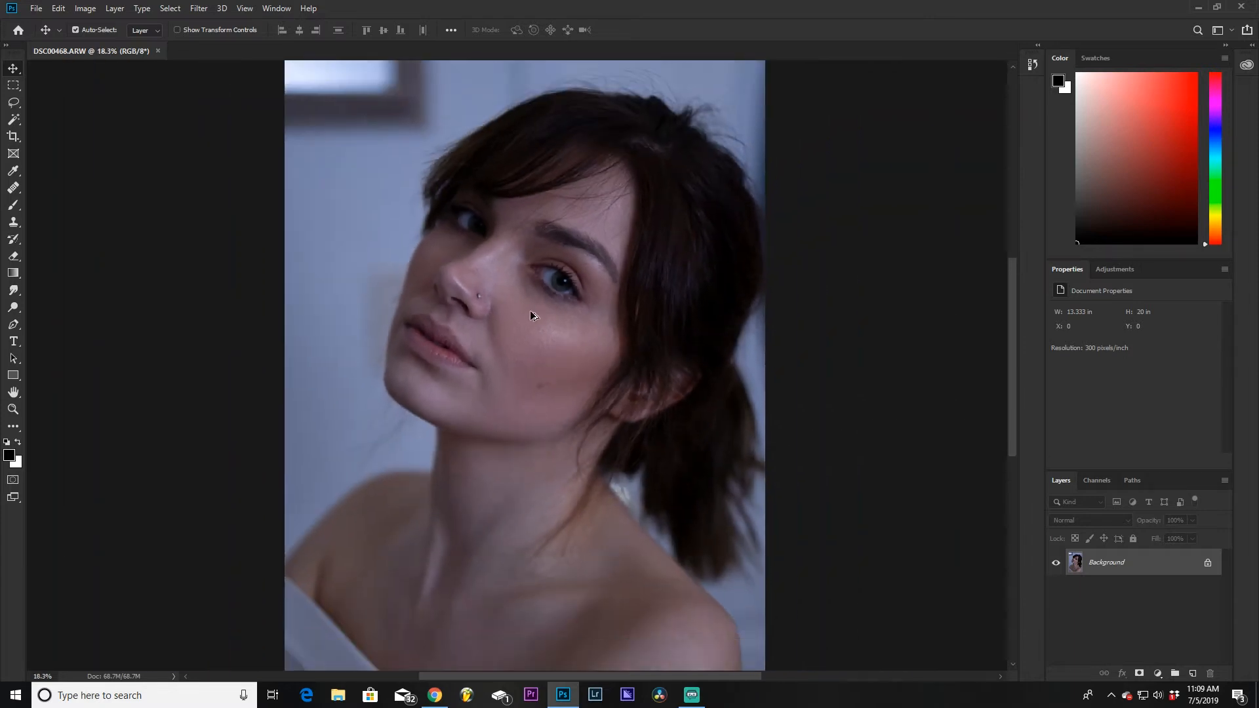
{"action": "scroll", "coordinate": [477, 262], "scroll_direction": "up", "scroll_amount": 8}
{"action": "left_click_drag", "start_coordinate": [610, 386], "coordinate": [559, 321]}
{"action": "scroll", "coordinate": [558, 403], "scroll_direction": "down", "scroll_amount": 5}
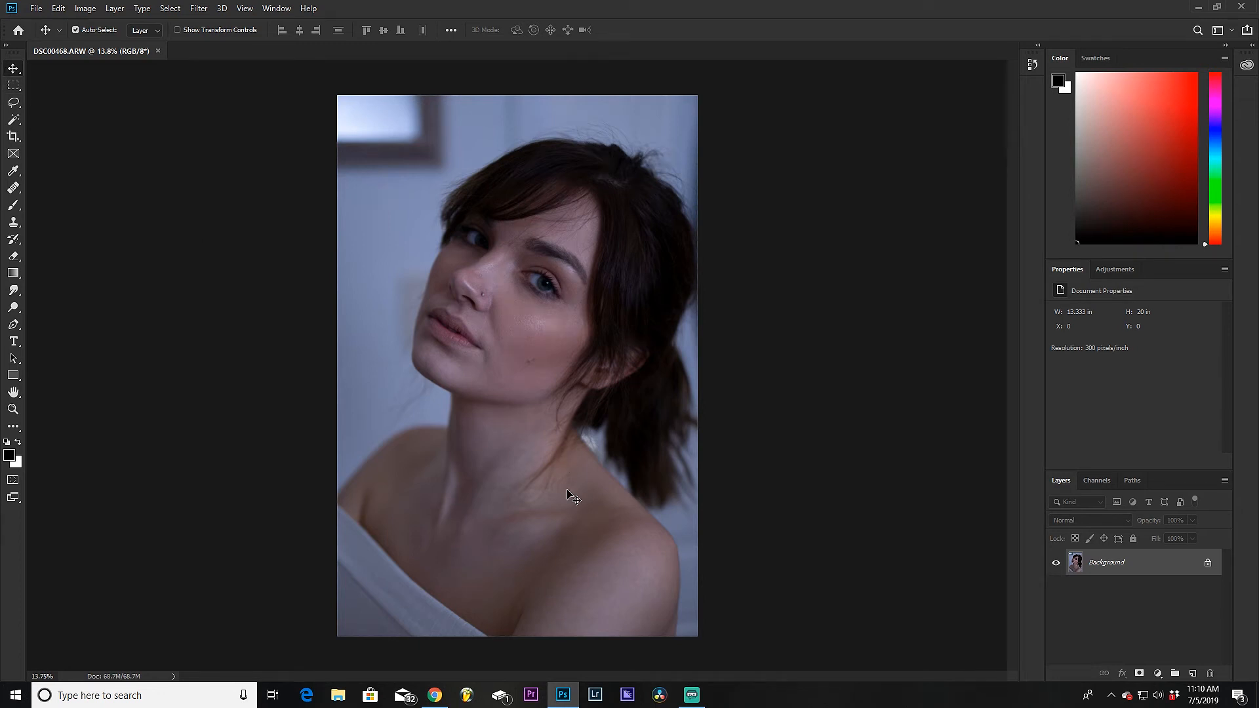
{"action": "key", "text": "ctrl+j"}
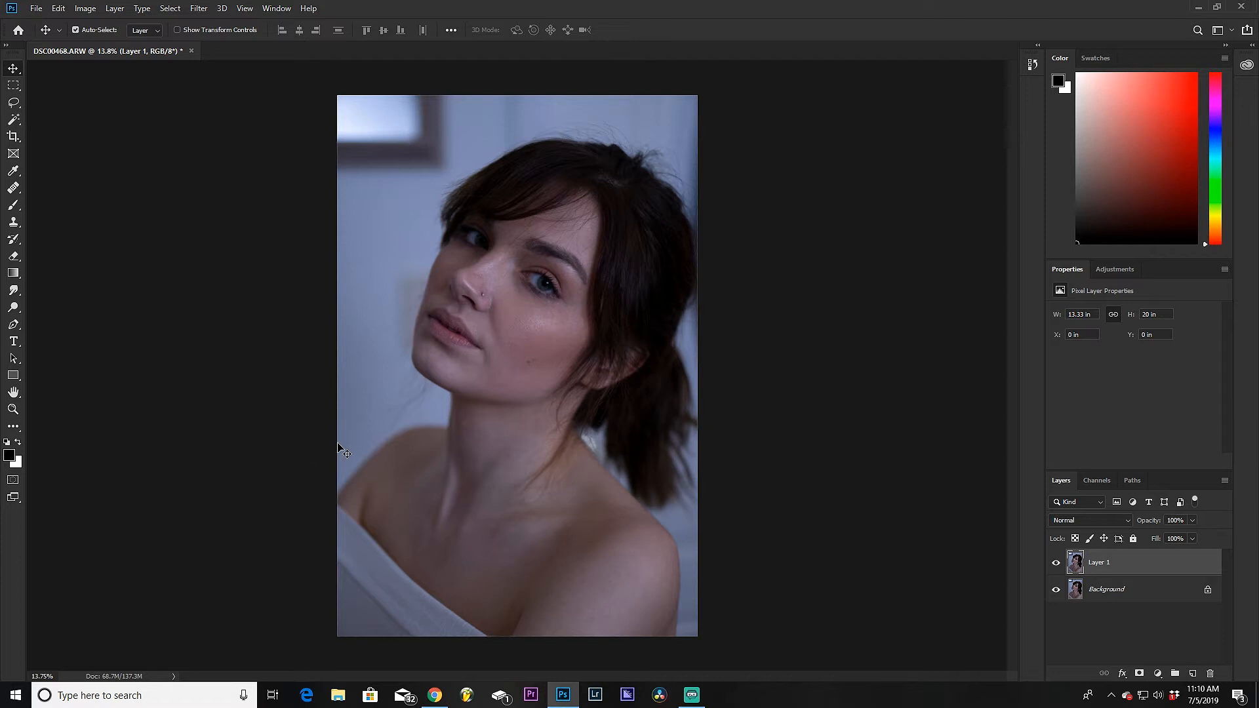
{"action": "key", "text": "ctrl+j"}
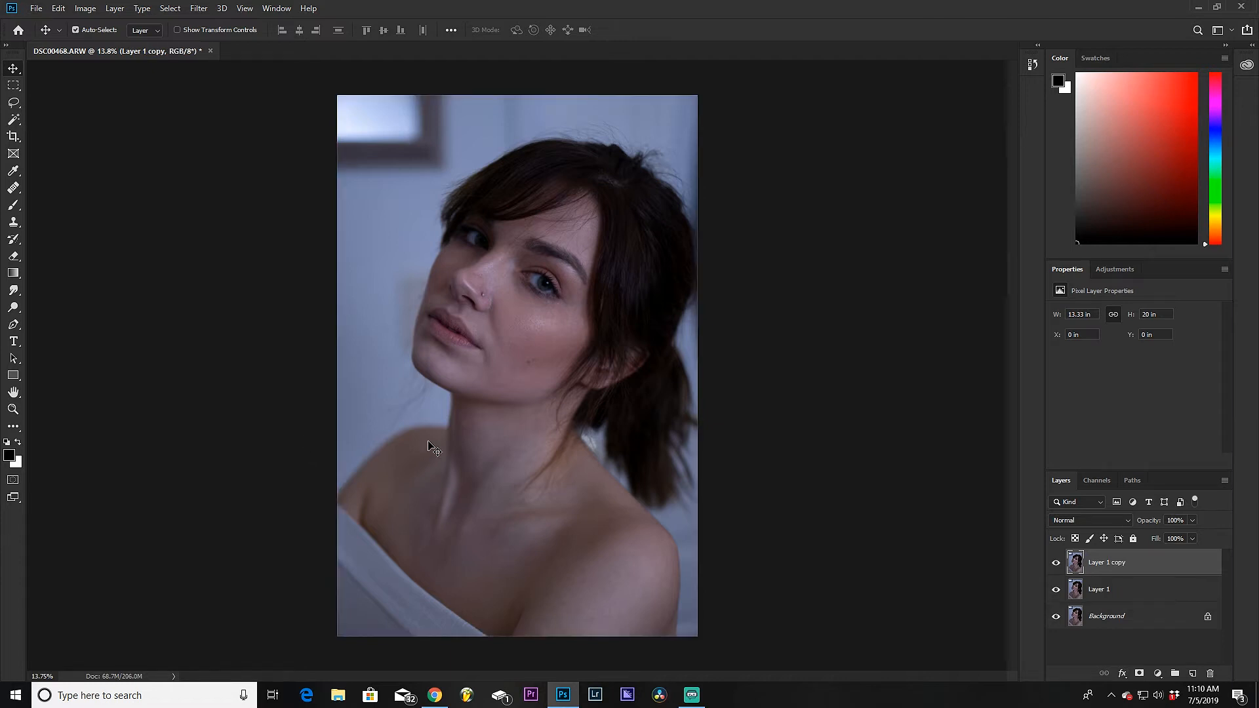
Step: Rename the lower duplicate layer to Skin and the upper duplicate to Text
{"action": "double_click", "coordinate": [1102, 594]}
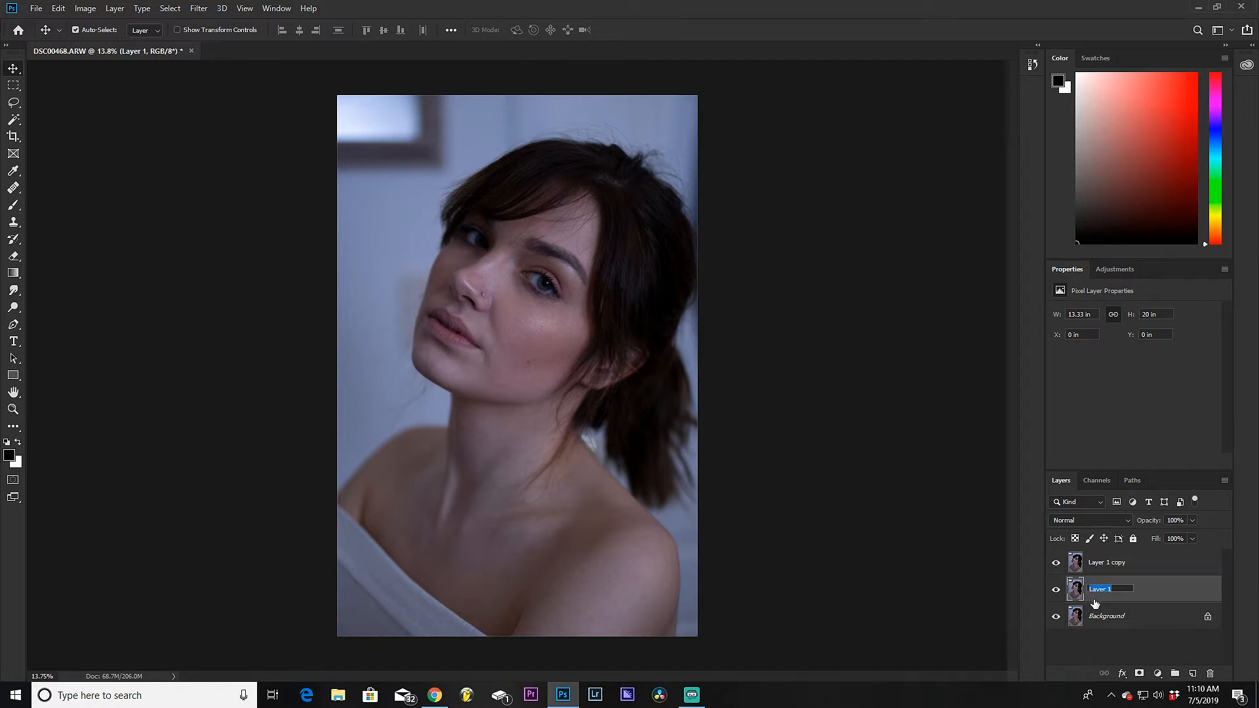
{"action": "type", "text": "Skin"}
{"action": "key", "text": "Return"}
{"action": "double_click", "coordinate": [1117, 562]}
{"action": "type", "text": "Text"}
{"action": "key", "text": "Return"}
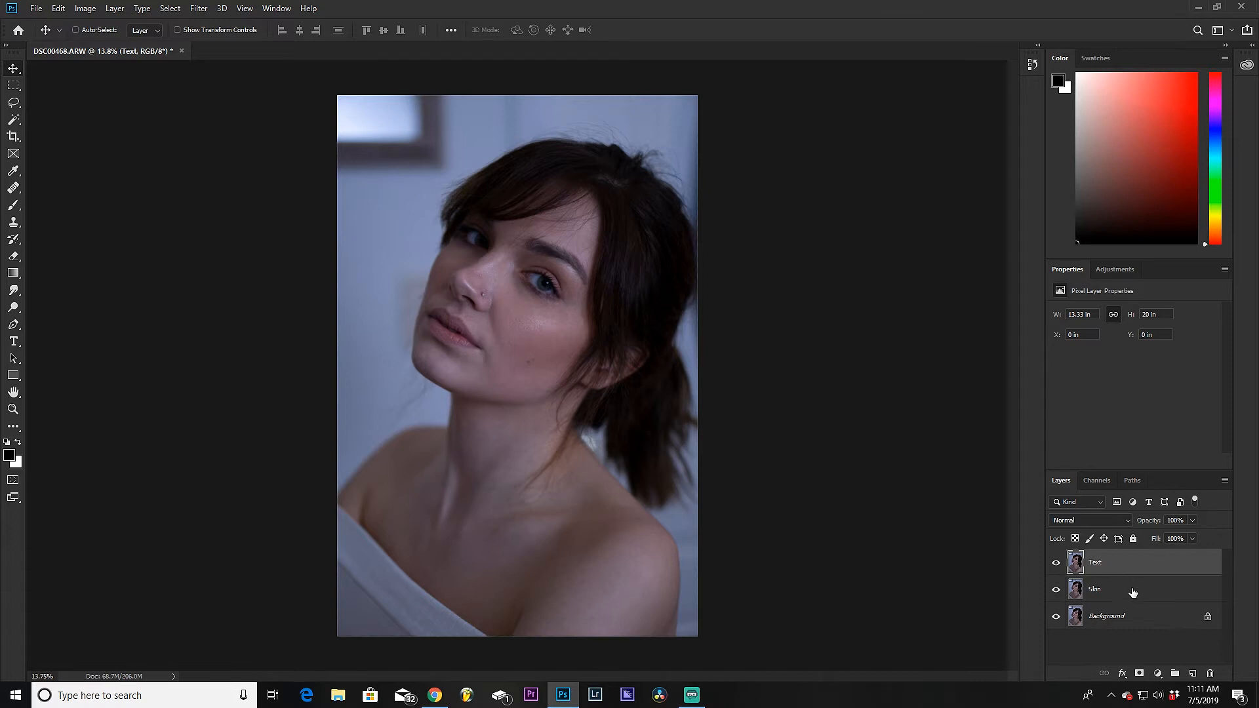
Step: Group the Text and Skin layers together and rename the group Freq sep
{"action": "left_click", "coordinate": [1135, 591], "text": "ctrl"}
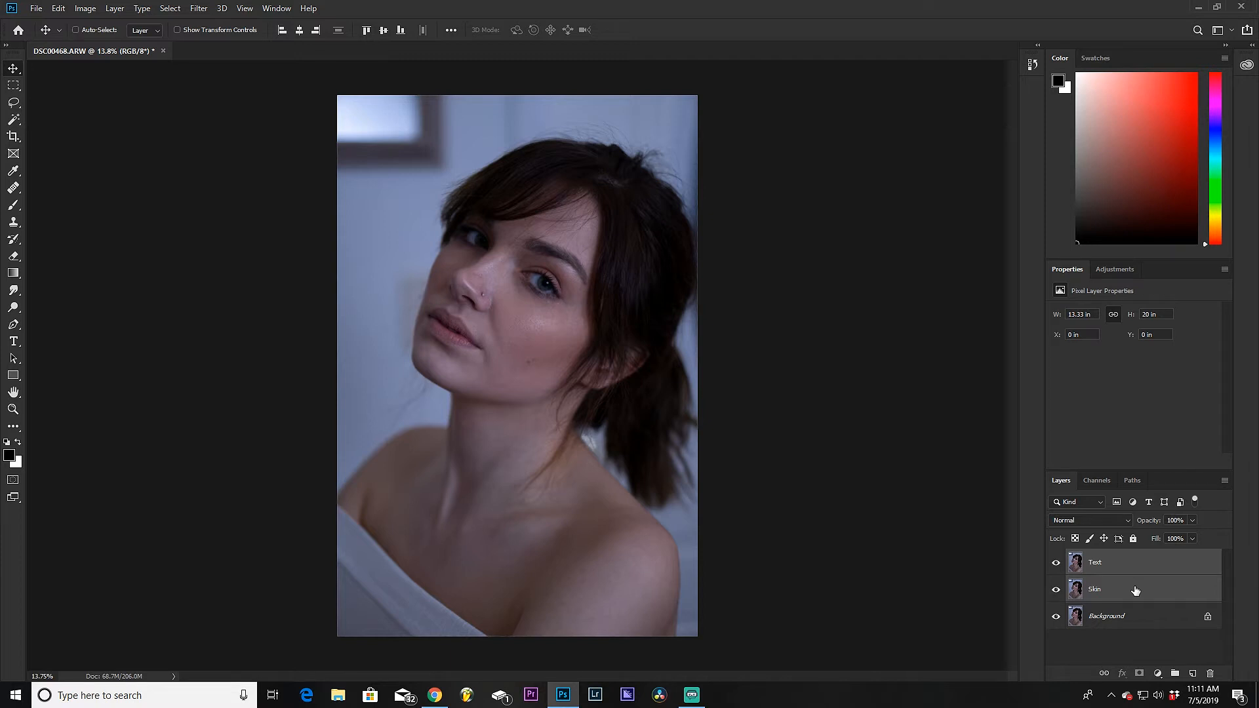
{"action": "key", "text": "ctrl+g"}
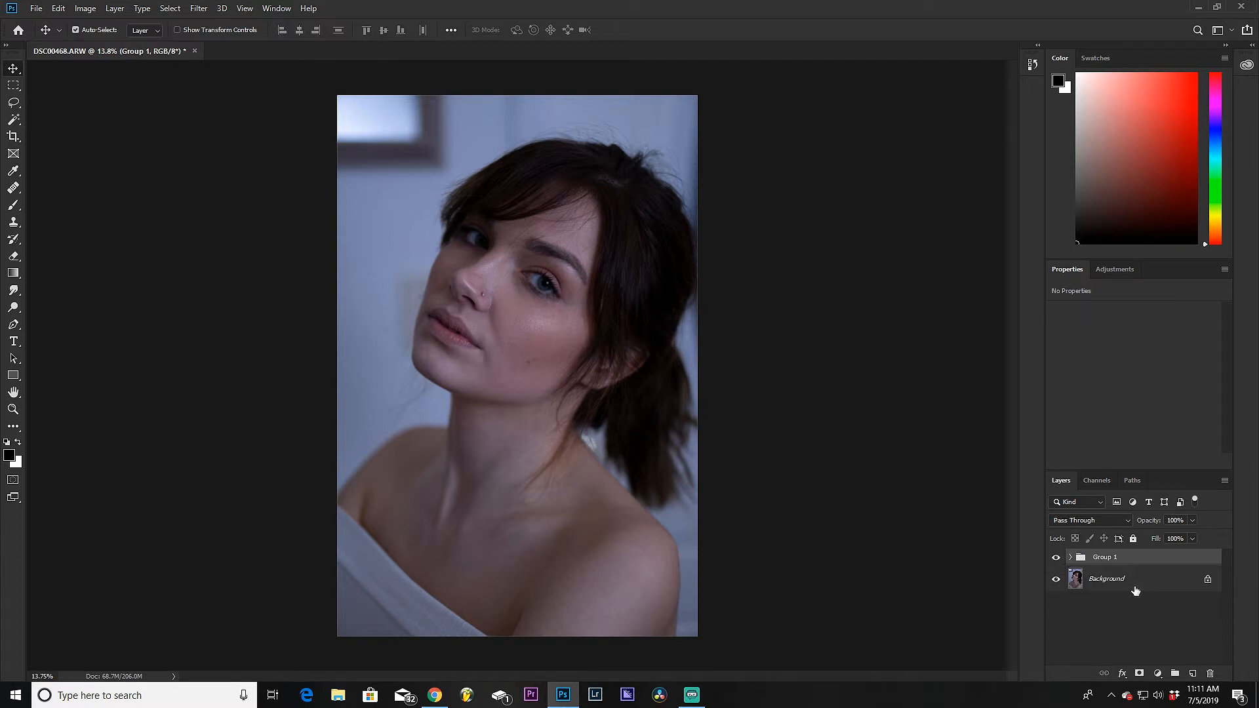
{"action": "left_click", "coordinate": [1070, 557]}
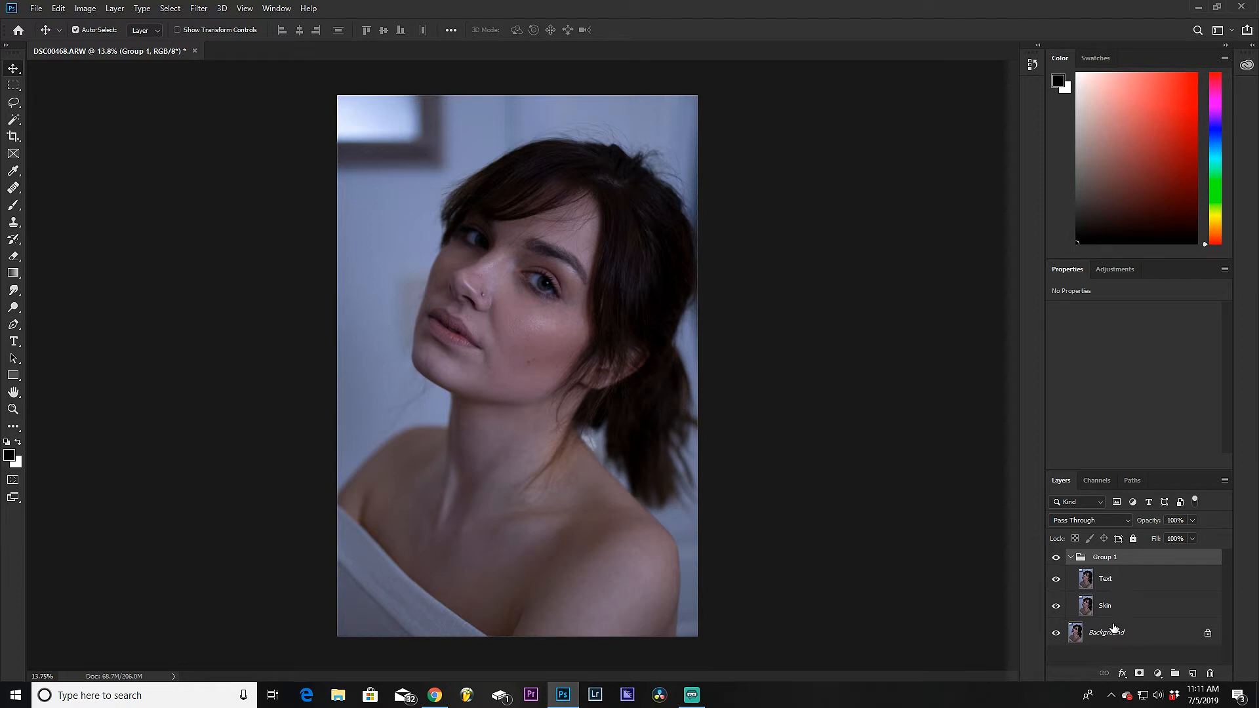
{"action": "double_click", "coordinate": [1111, 556]}
{"action": "type", "text": "Freq sep"}
{"action": "key", "text": "Return"}
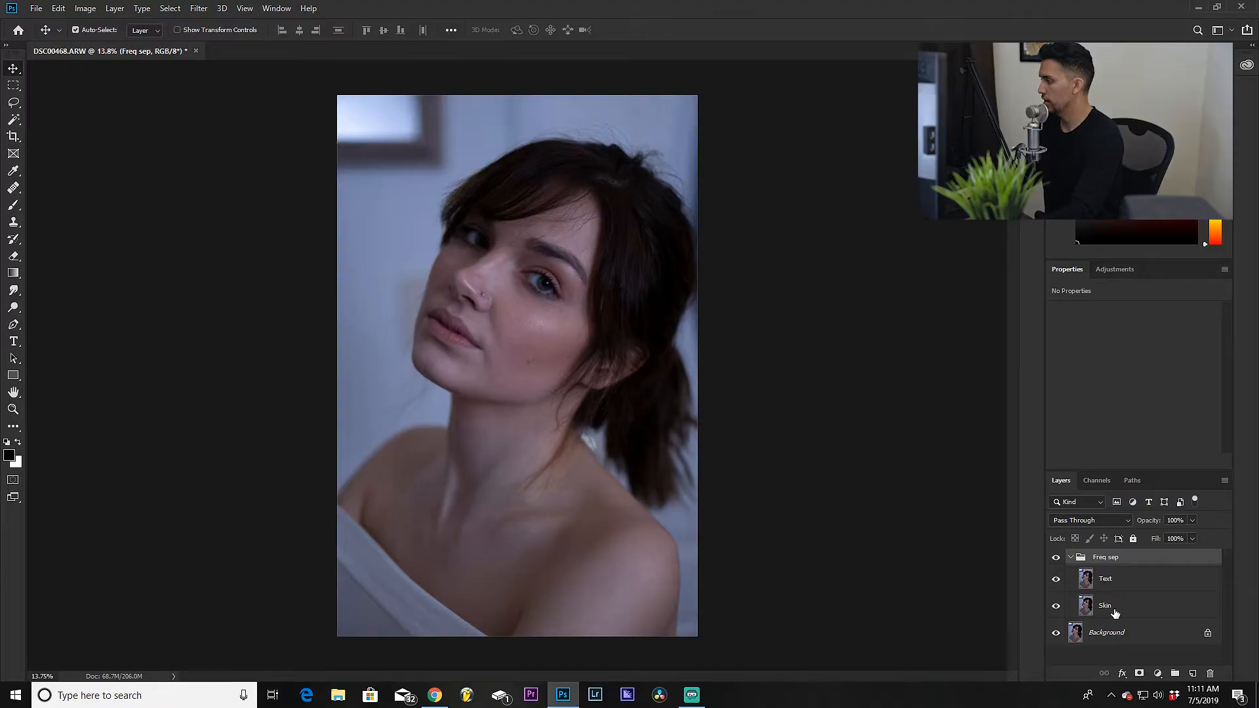
Step: Apply a Gaussian Blur with a radius of 22.2 pixels to the Skin layer
{"action": "left_click", "coordinate": [1115, 611]}
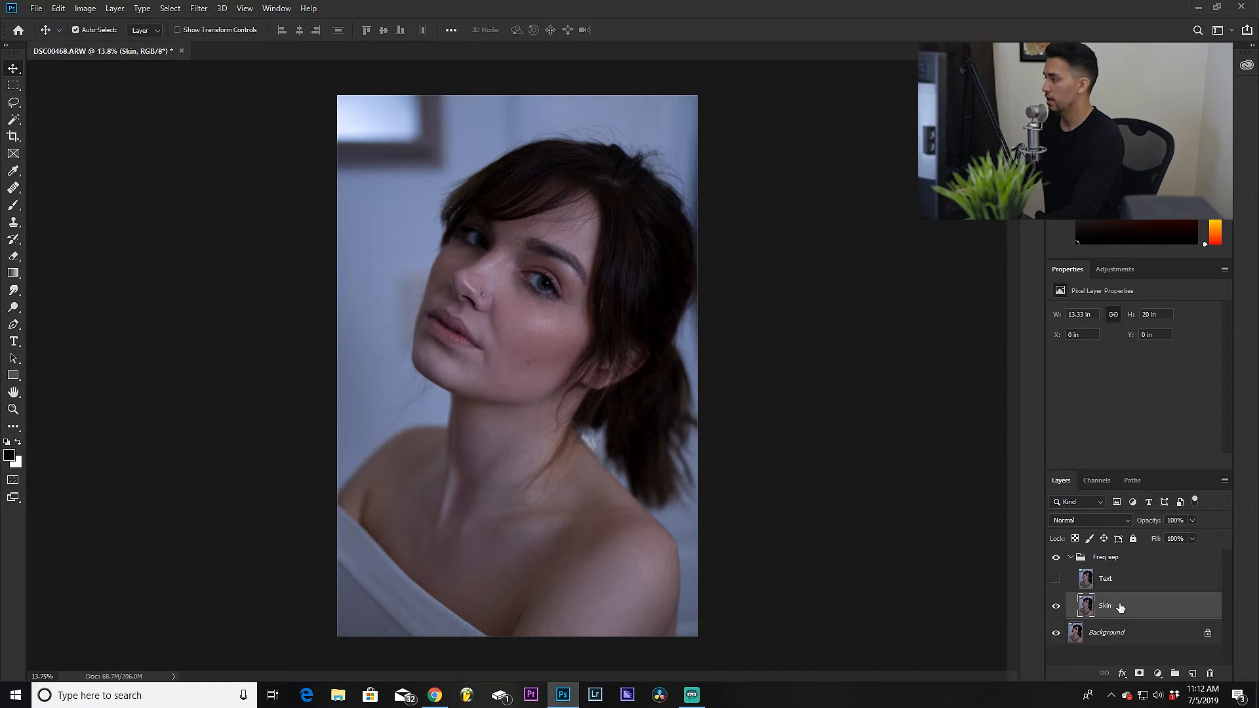
{"action": "left_click", "coordinate": [196, 9]}
{"action": "mouse_move", "coordinate": [289, 160]}
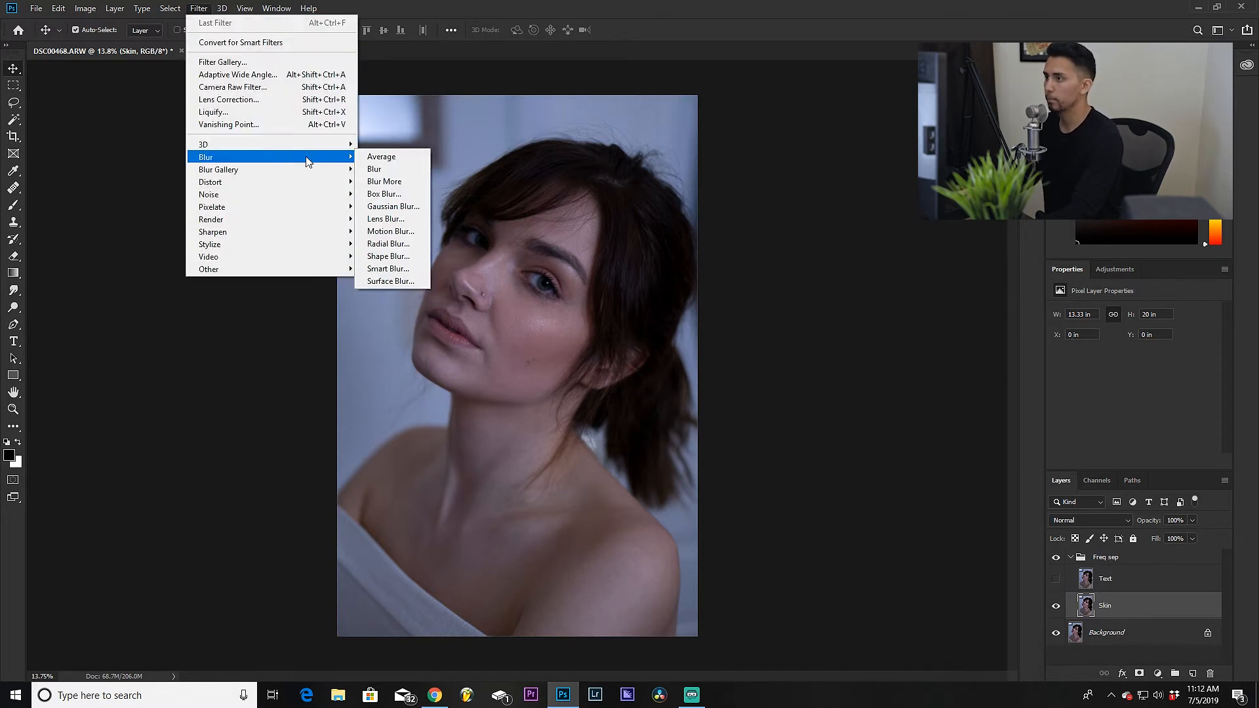
{"action": "left_click", "coordinate": [411, 204]}
{"action": "left_click_drag", "start_coordinate": [767, 174], "coordinate": [796, 210]}
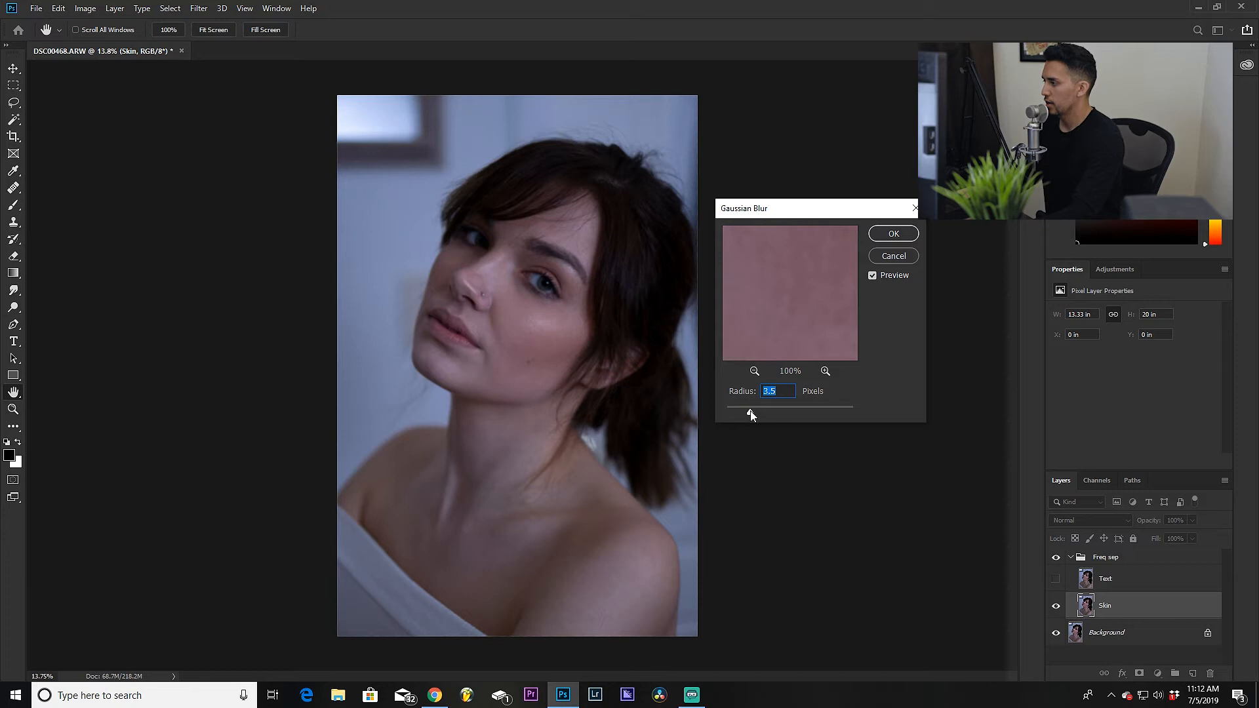
{"action": "left_click_drag", "start_coordinate": [753, 411], "coordinate": [786, 416]}
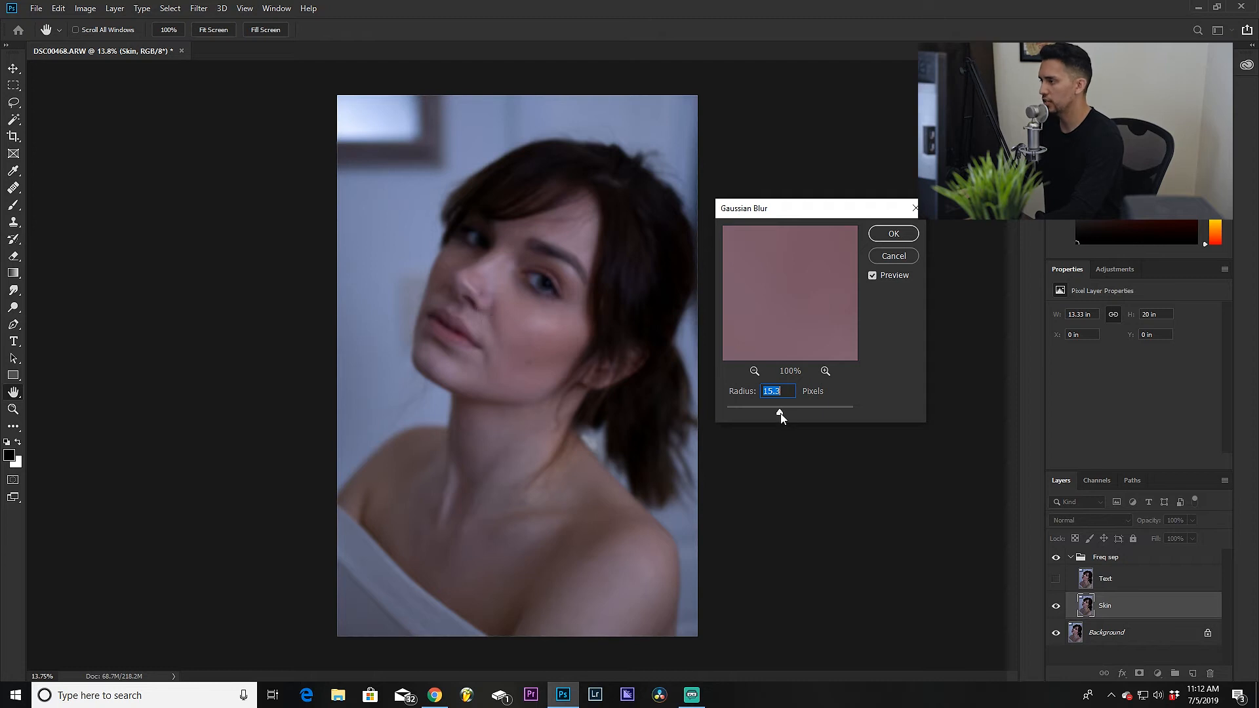
{"action": "left_click_drag", "start_coordinate": [781, 413], "coordinate": [783, 413]}
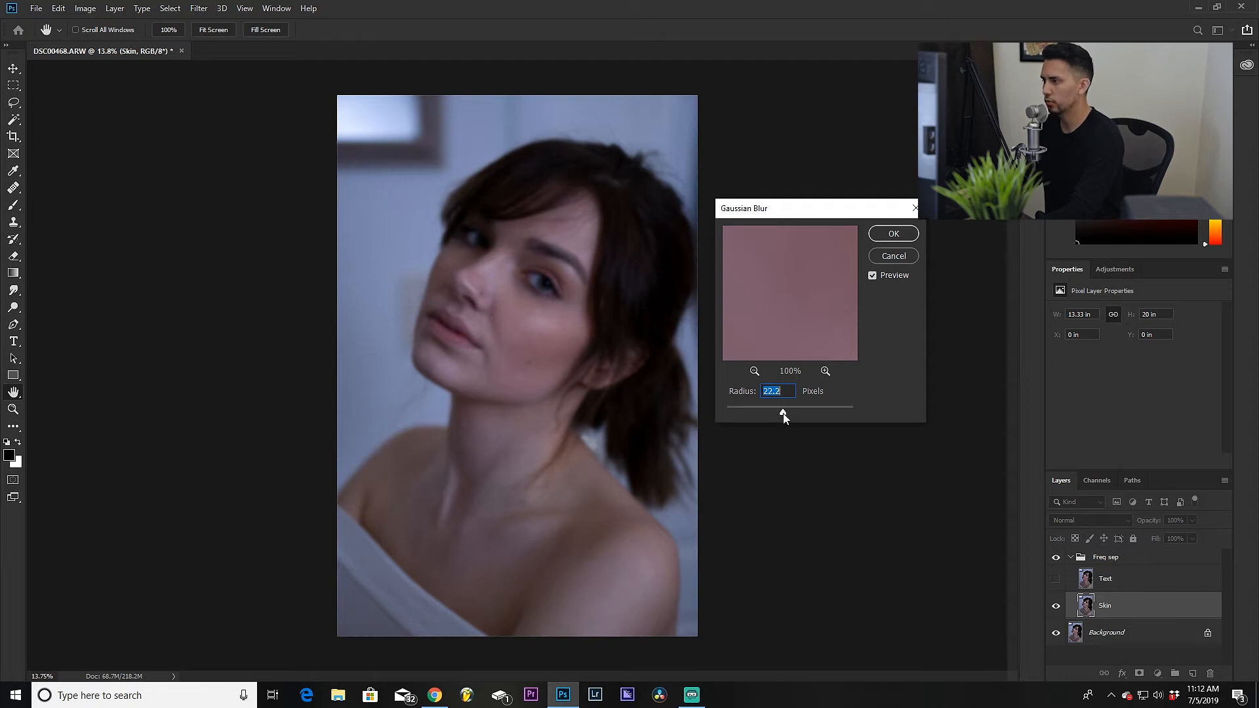
{"action": "left_click", "coordinate": [885, 237]}
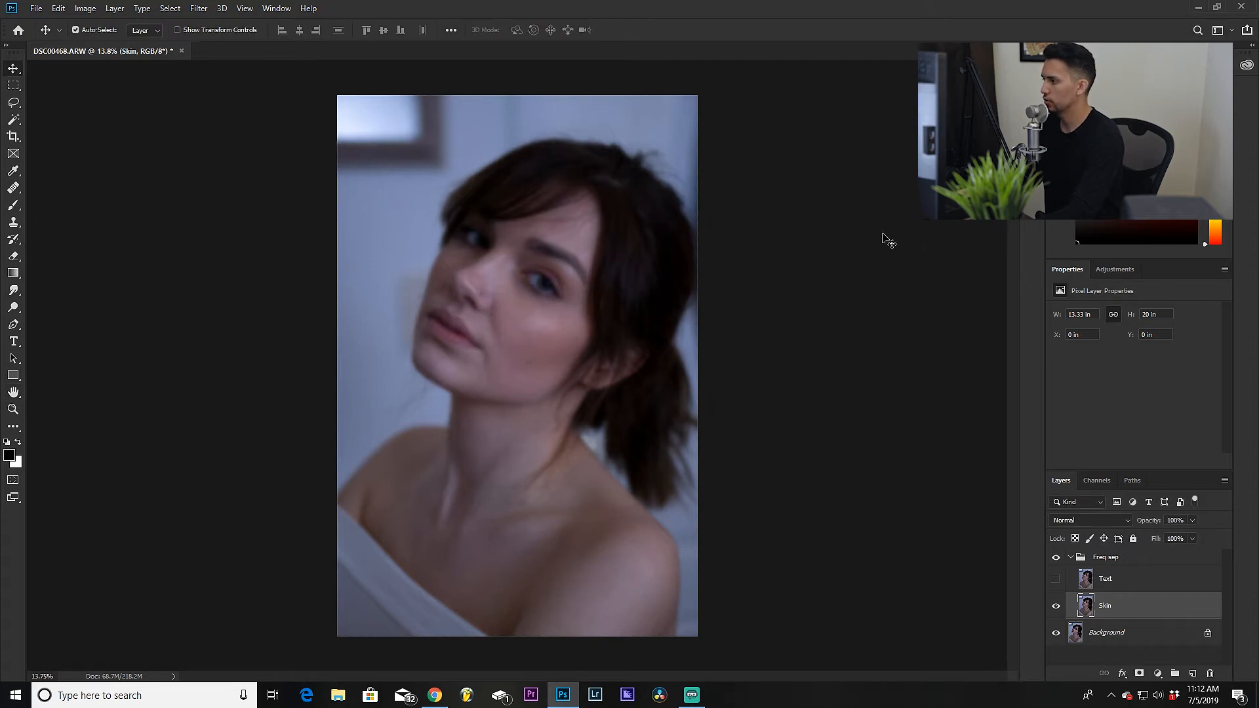
Step: Show and select the Text layer, then apply image from the Skin layer, inverted, with Add blending and scale 2
{"action": "left_click", "coordinate": [1055, 580]}
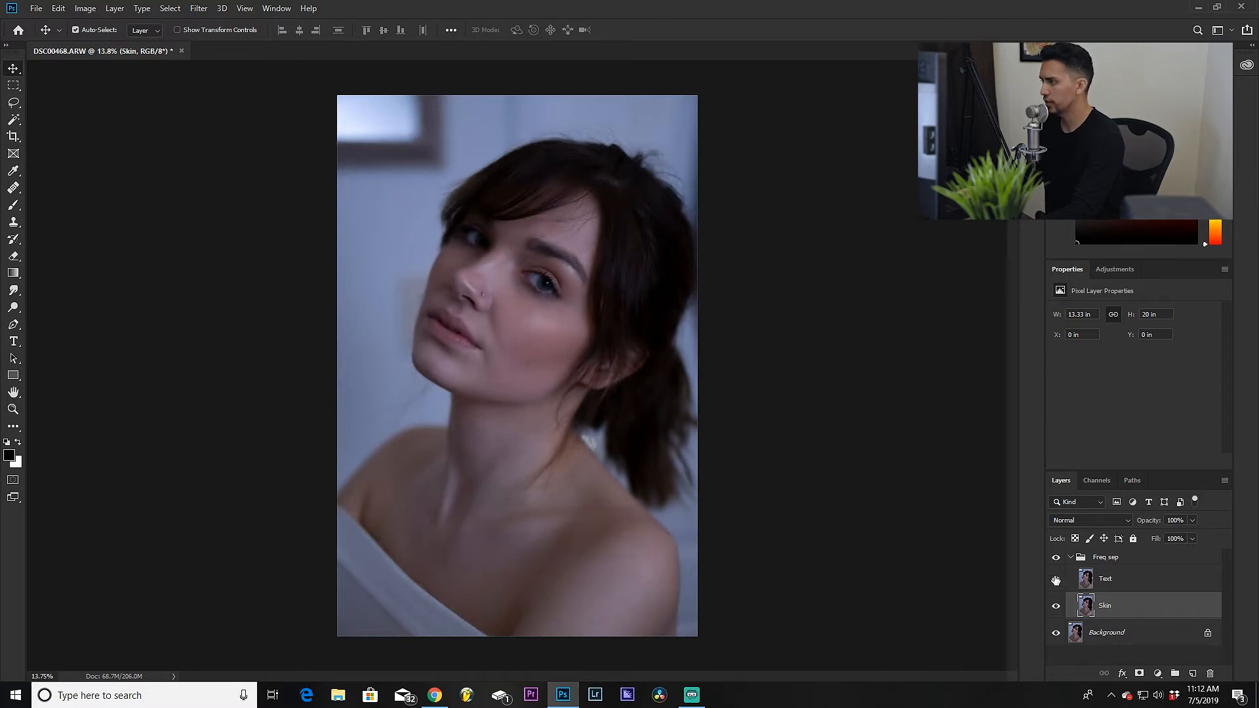
{"action": "left_click", "coordinate": [1146, 584]}
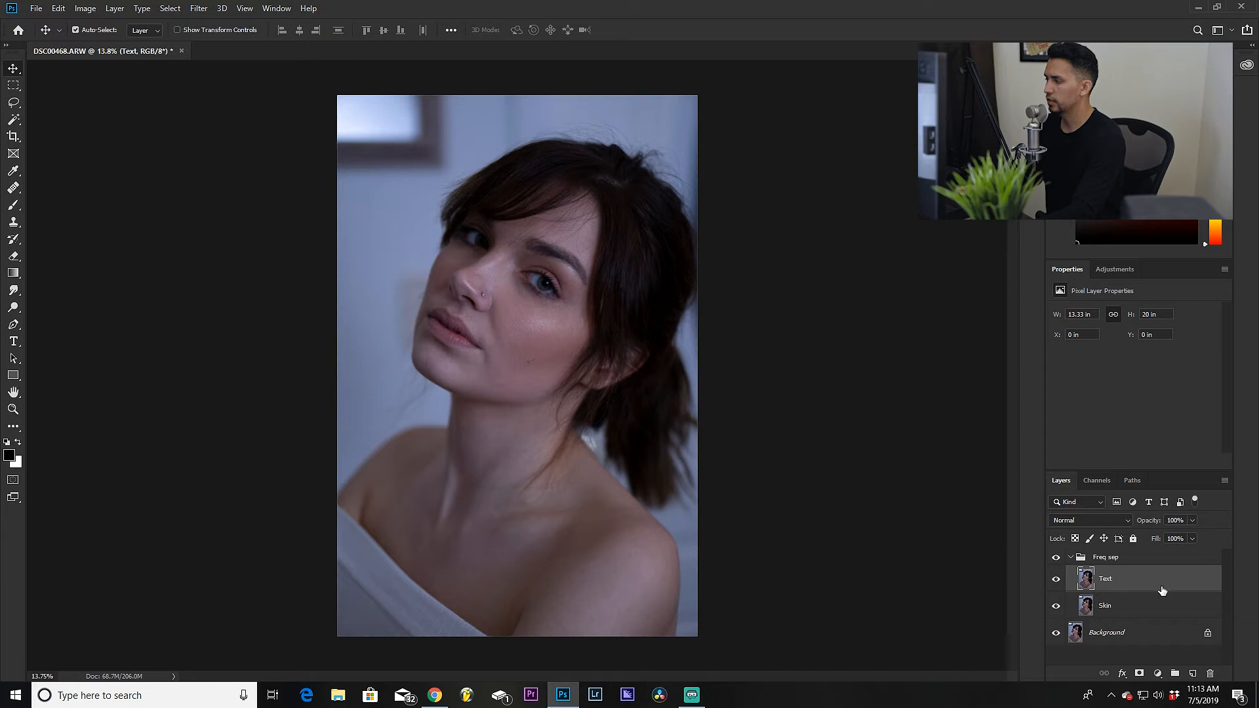
{"action": "left_click", "coordinate": [85, 9]}
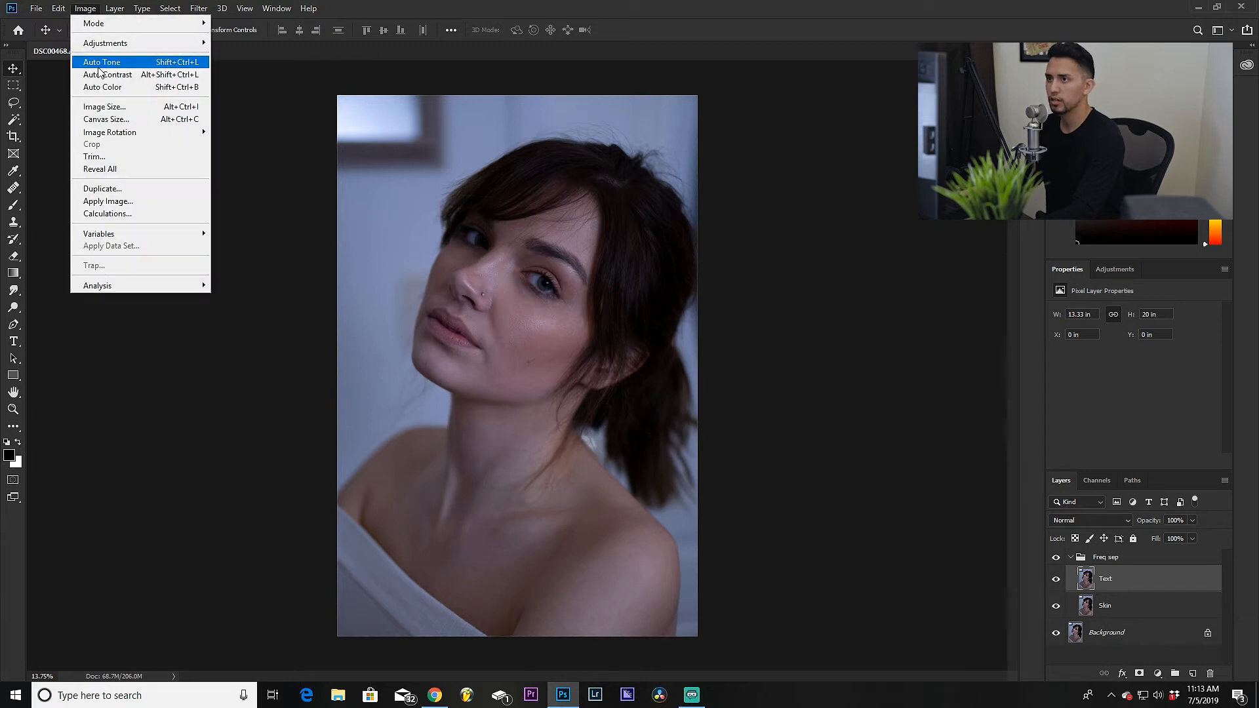
{"action": "left_click", "coordinate": [120, 201]}
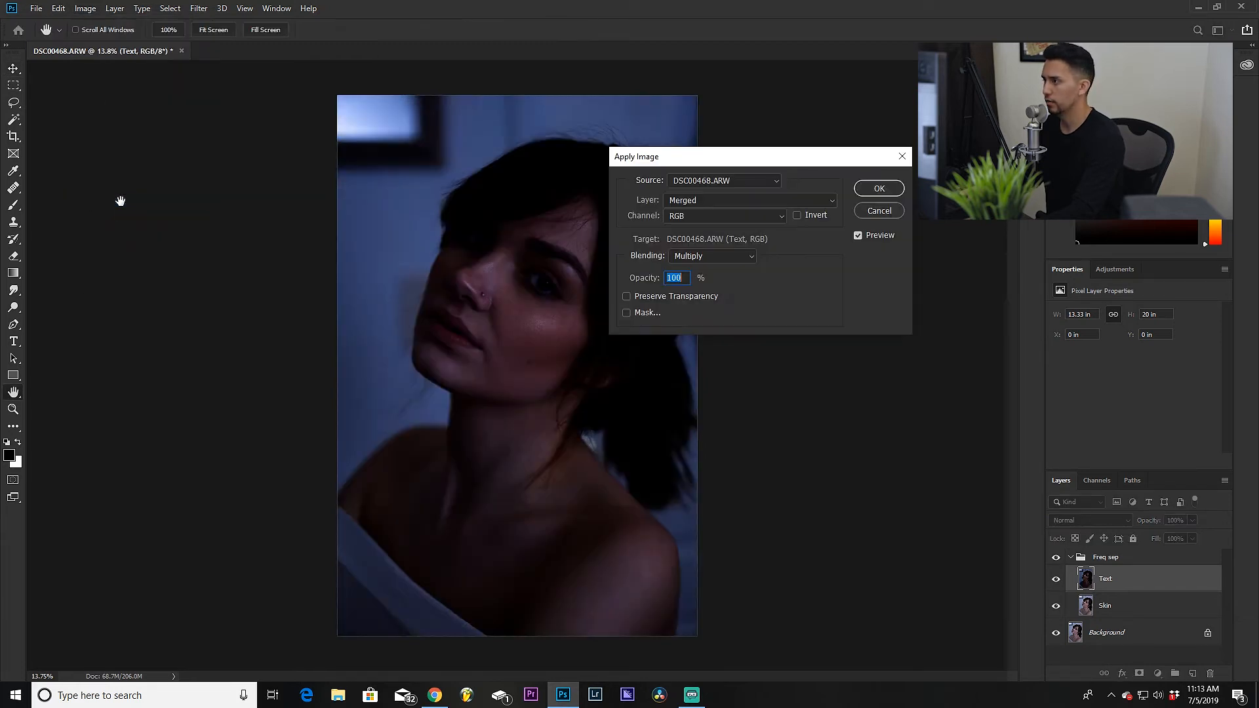
{"action": "left_click", "coordinate": [797, 217]}
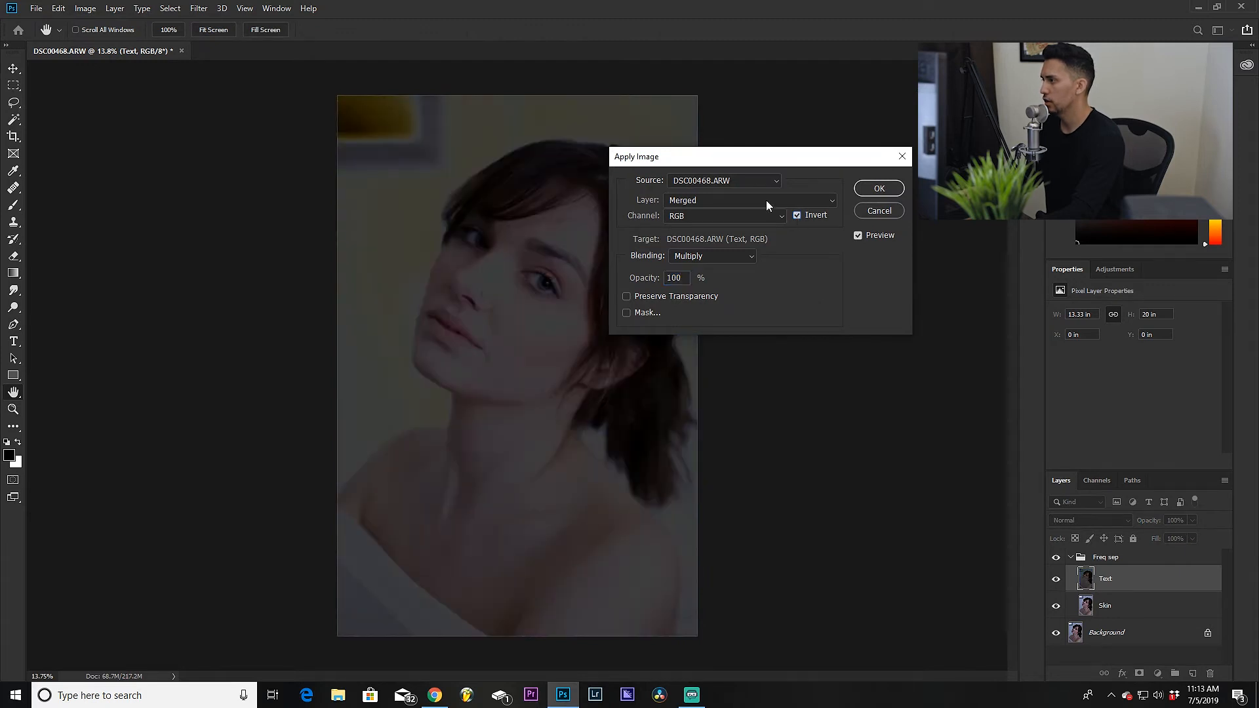
{"action": "left_click", "coordinate": [723, 200]}
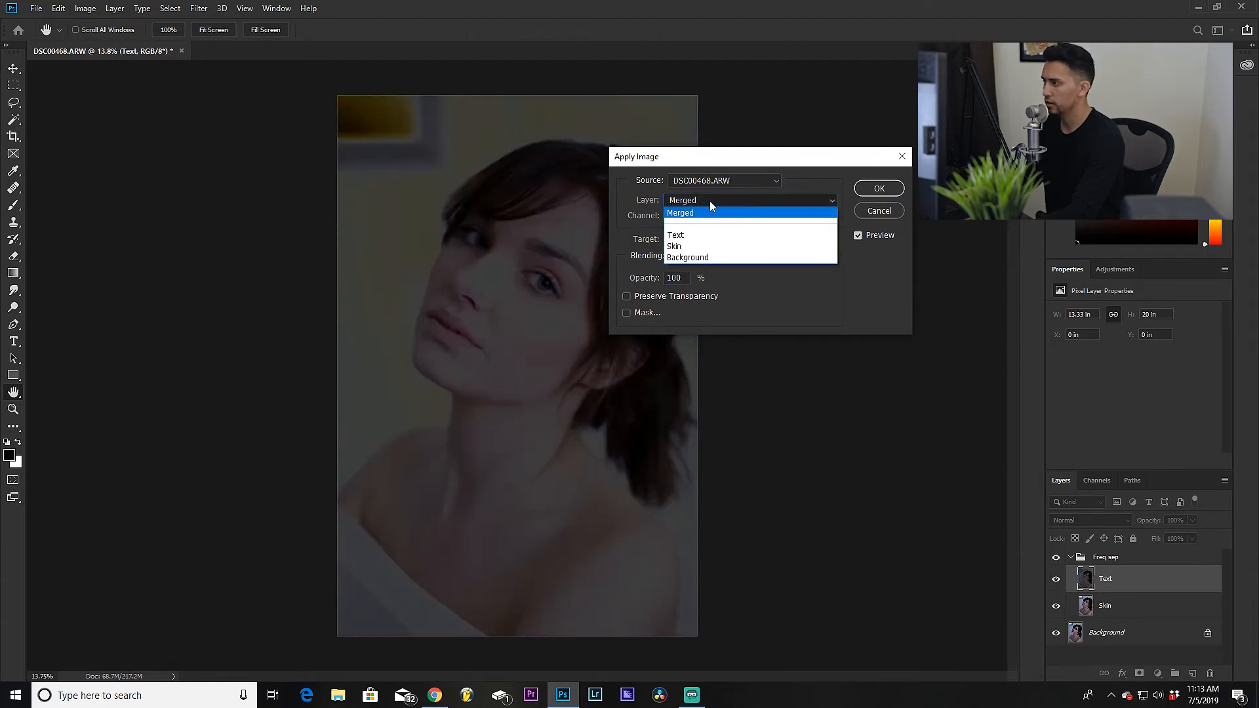
{"action": "left_click", "coordinate": [703, 245]}
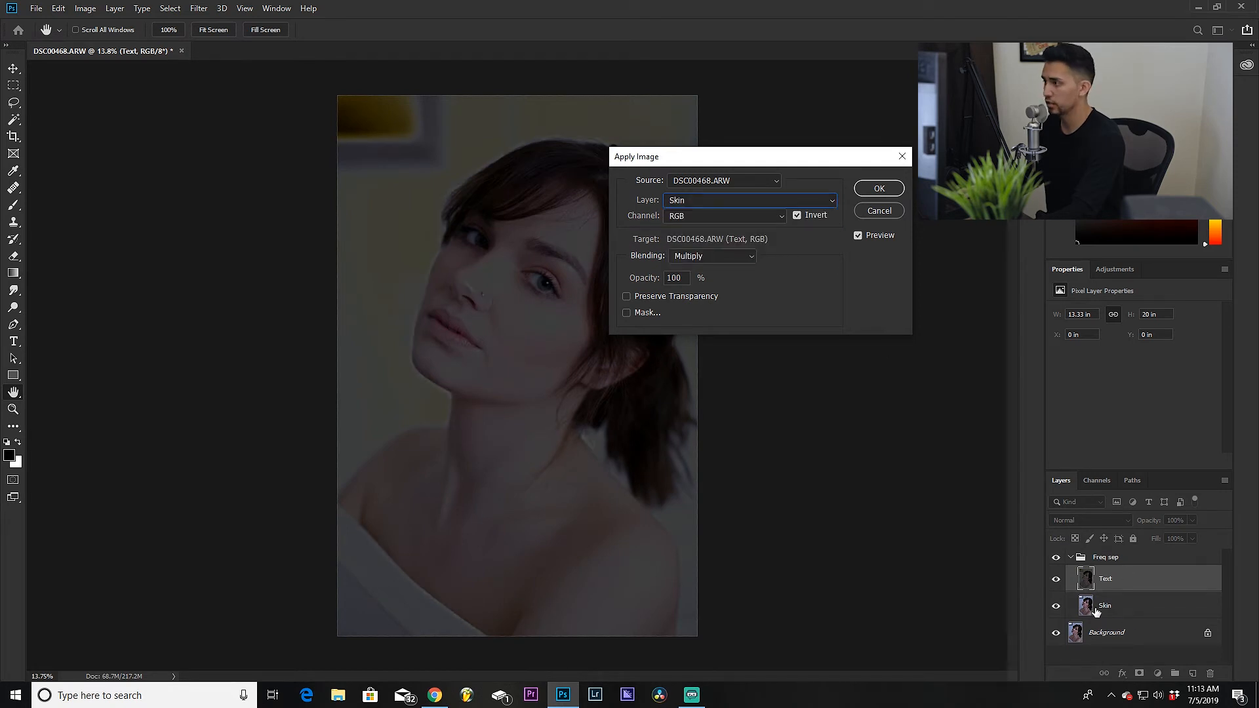
{"action": "left_click", "coordinate": [708, 259]}
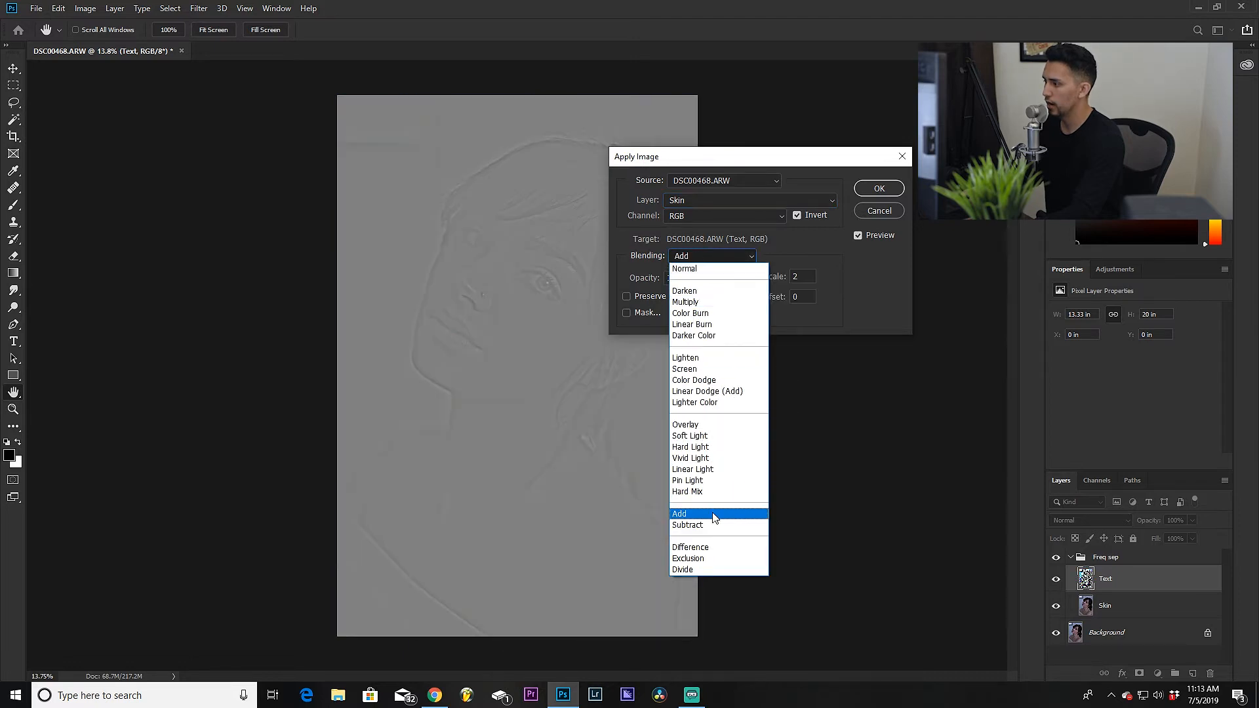
{"action": "left_click", "coordinate": [713, 515]}
{"action": "left_click_drag", "start_coordinate": [744, 168], "coordinate": [890, 187]}
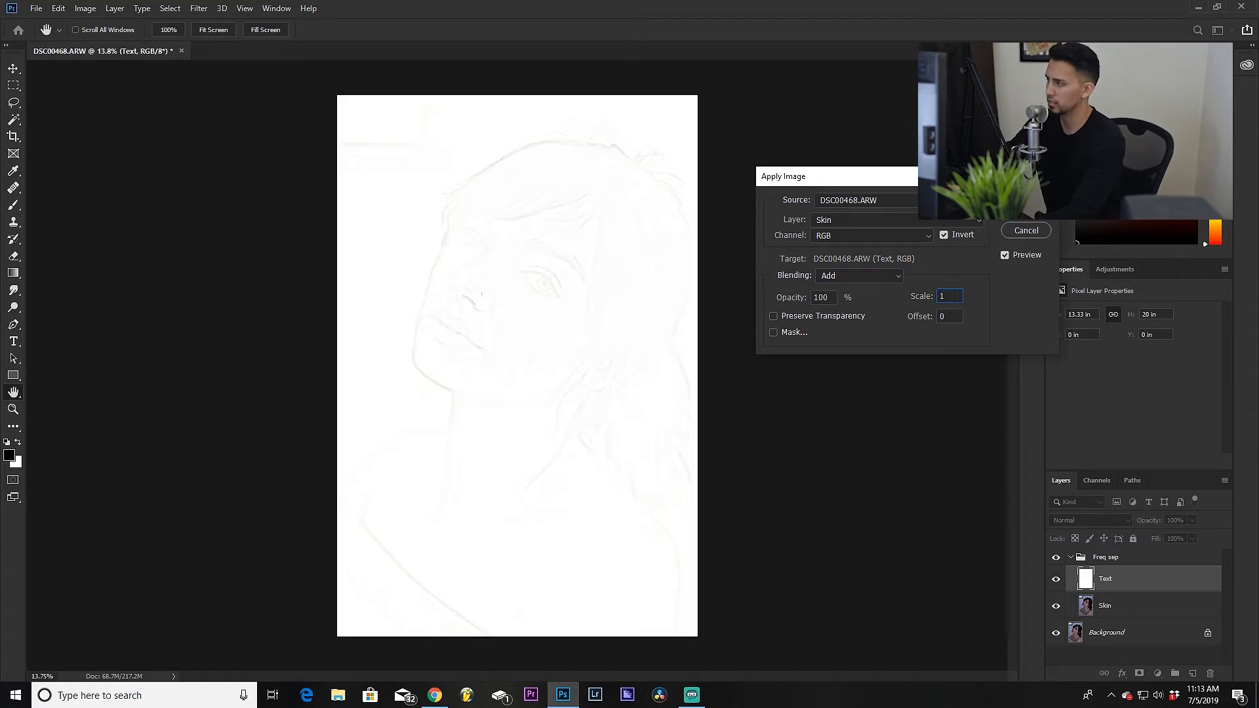
{"action": "type", "text": "2"}
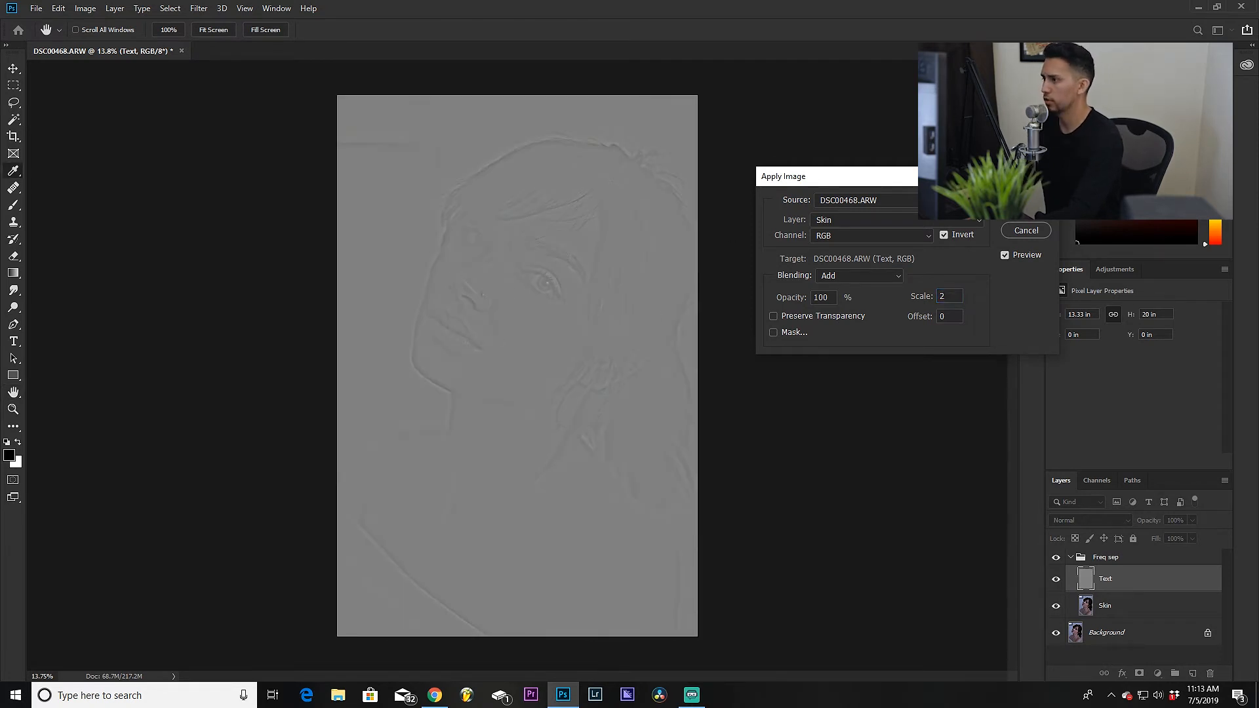
{"action": "key", "text": "Return"}
Step: Set the Text layer's blend mode to Linear Light
{"action": "left_click", "coordinate": [1108, 521]}
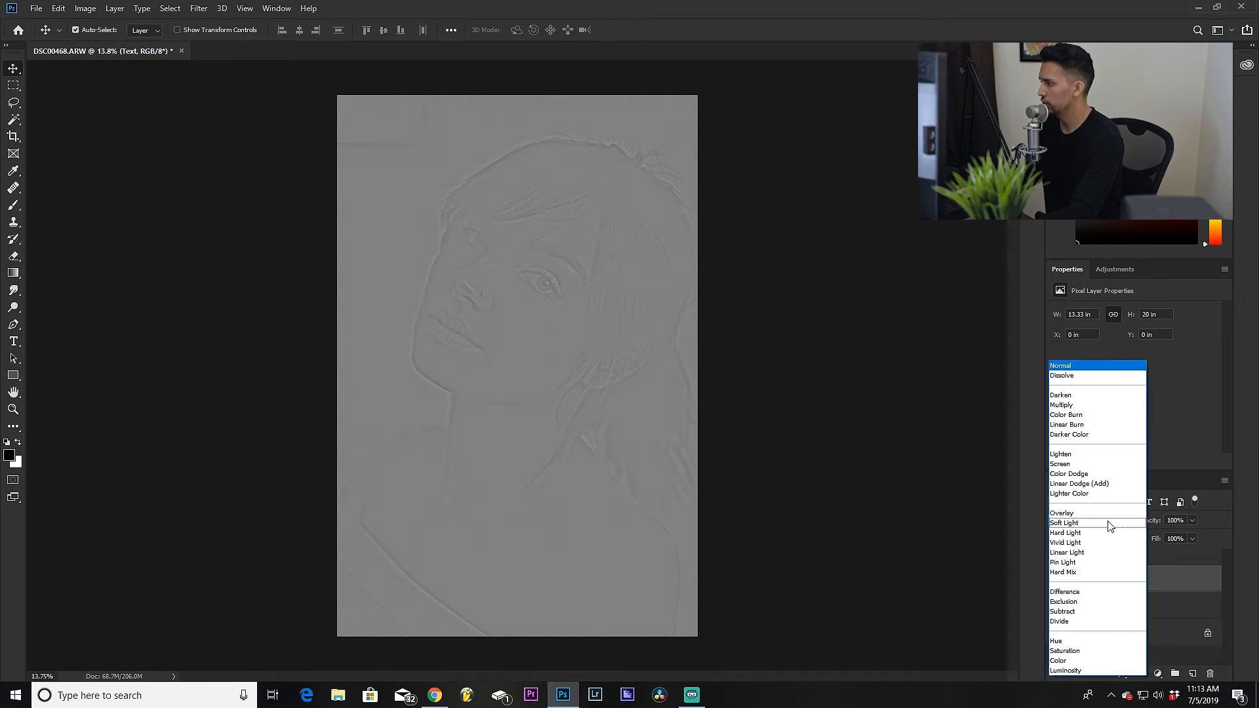
{"action": "left_click", "coordinate": [966, 503]}
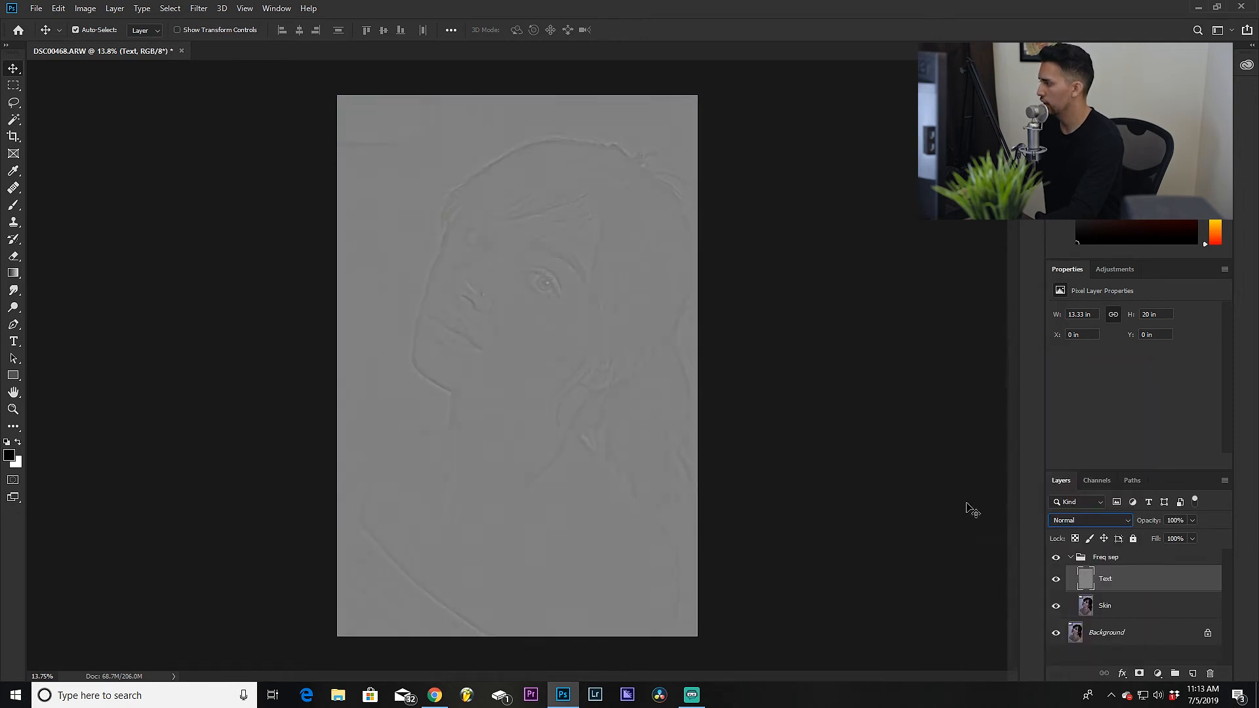
{"action": "left_click", "coordinate": [1095, 521]}
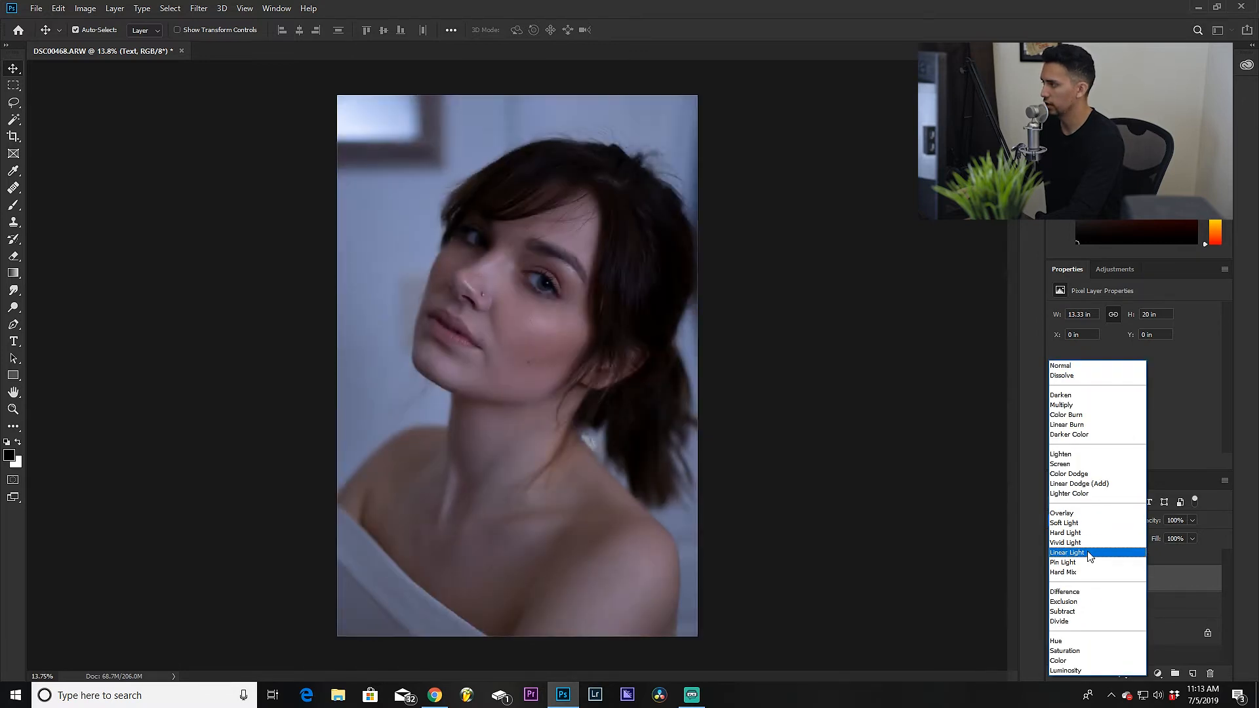
{"action": "left_click", "coordinate": [1066, 553]}
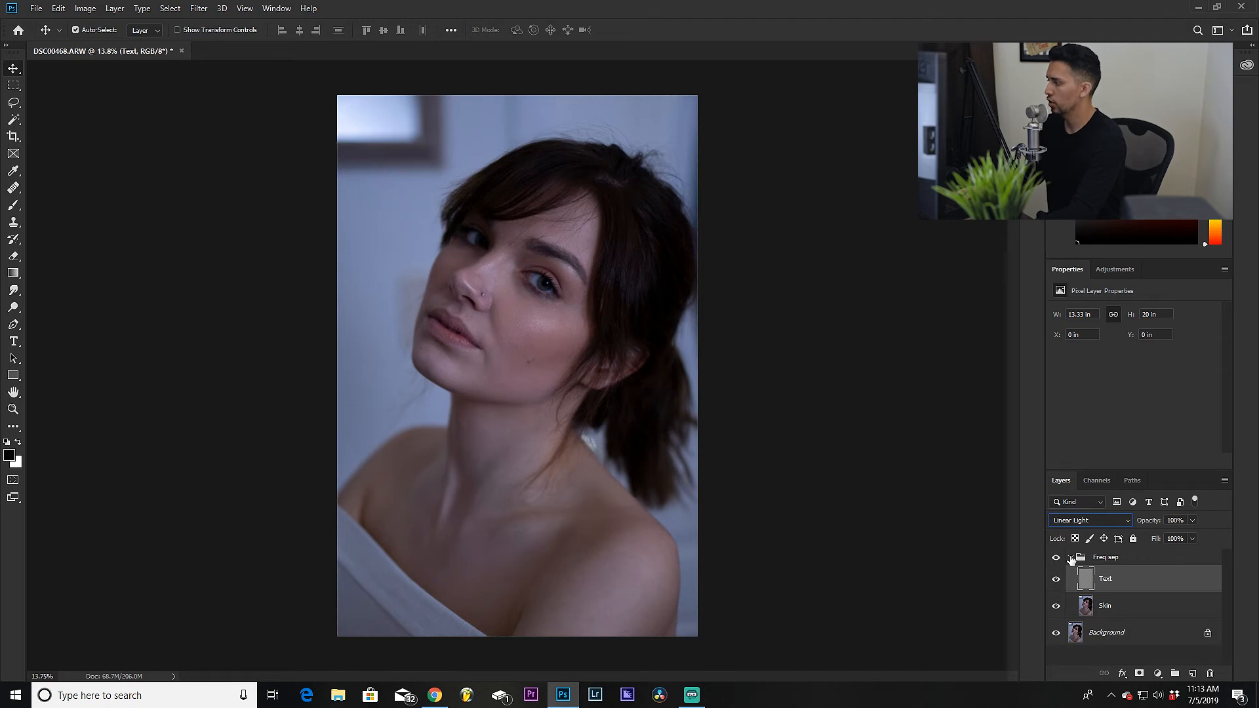
Step: Collapse the Freq sep group and toggle its visibility to compare with the original
{"action": "left_click", "coordinate": [1071, 558]}
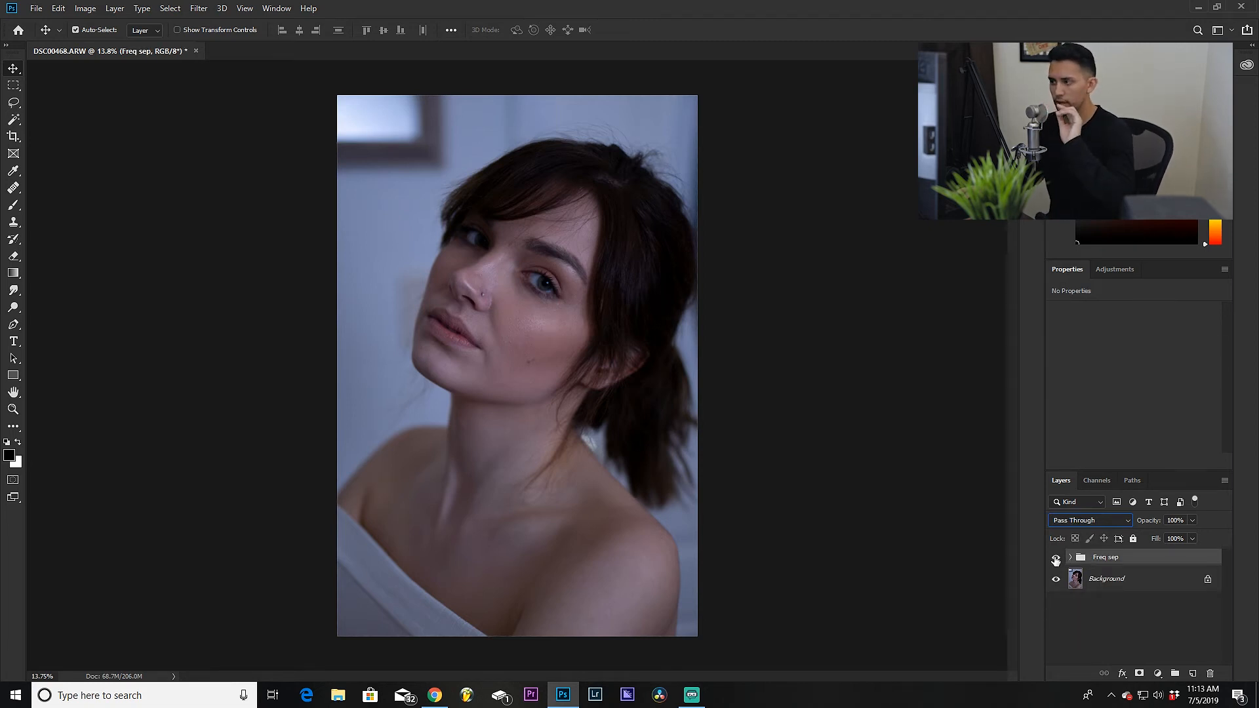
{"action": "left_click", "coordinate": [1056, 559]}
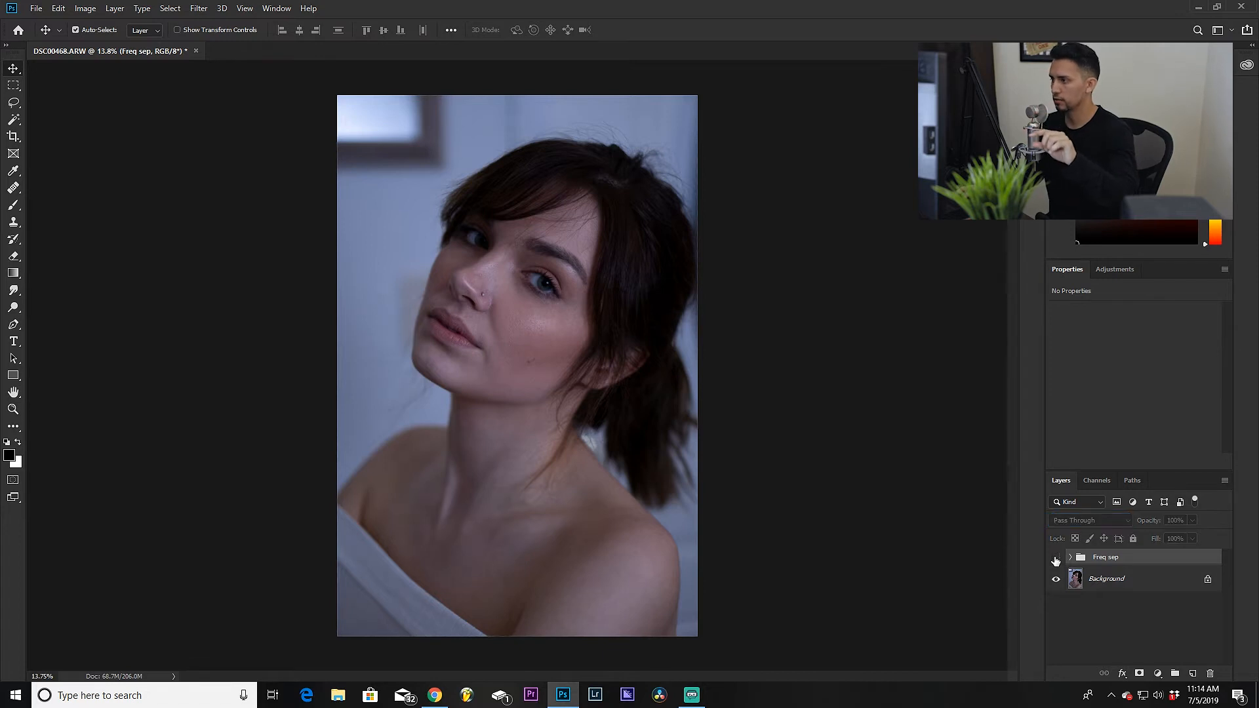
{"action": "left_click", "coordinate": [1055, 558]}
{"action": "left_click", "coordinate": [1055, 559]}
{"action": "left_click", "coordinate": [1056, 558]}
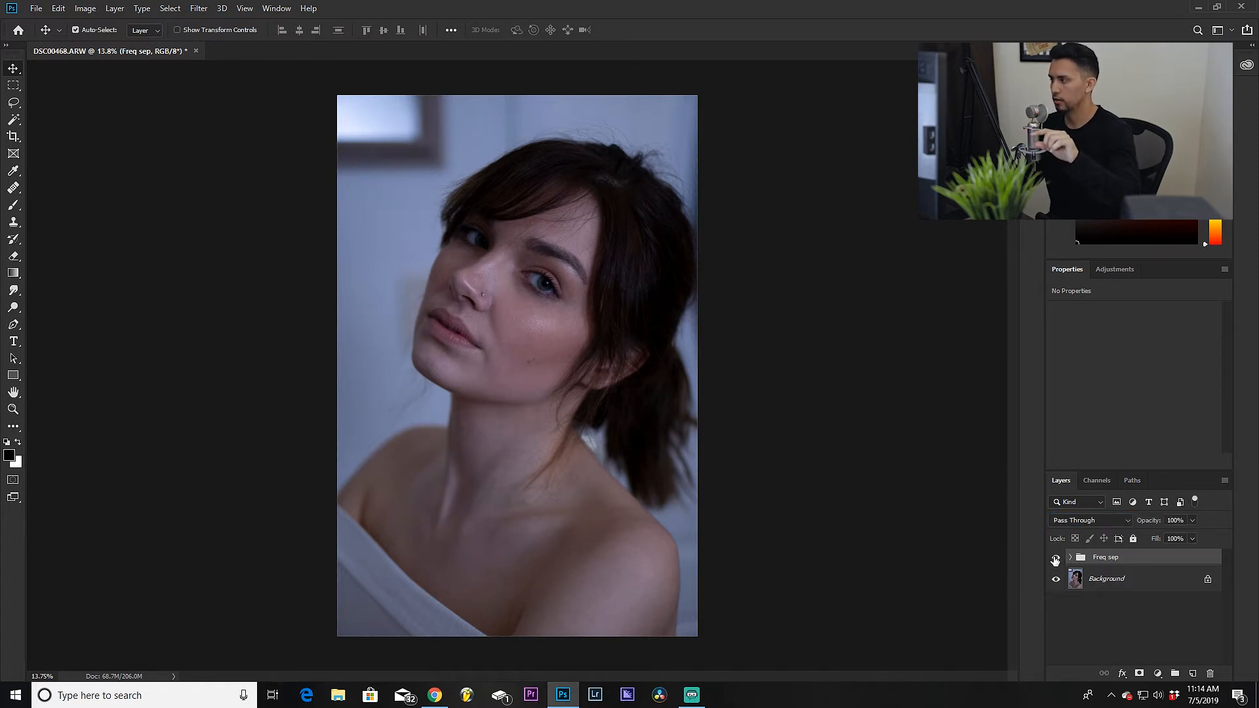
Step: Toggle the Freq sep group's visibility several times to compare the retouch with the original
{"action": "left_click", "coordinate": [1055, 559]}
{"action": "left_click", "coordinate": [1056, 558]}
{"action": "left_click", "coordinate": [1055, 559]}
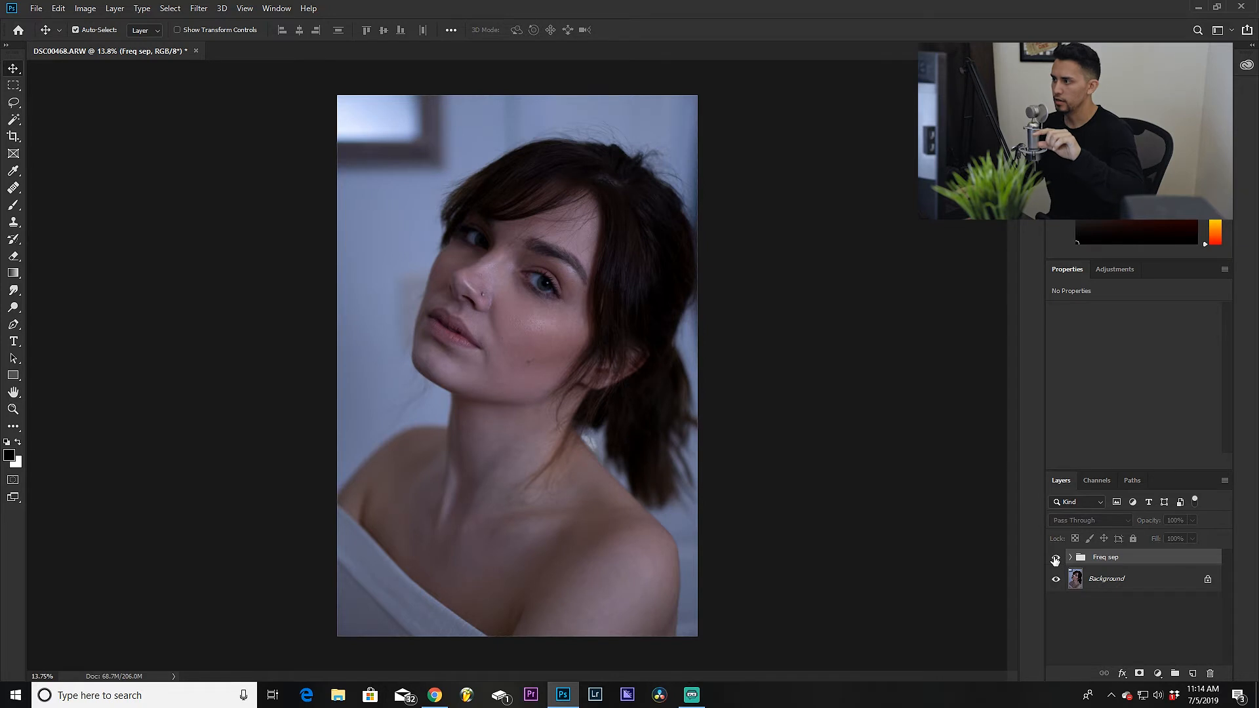
{"action": "left_click", "coordinate": [1055, 558]}
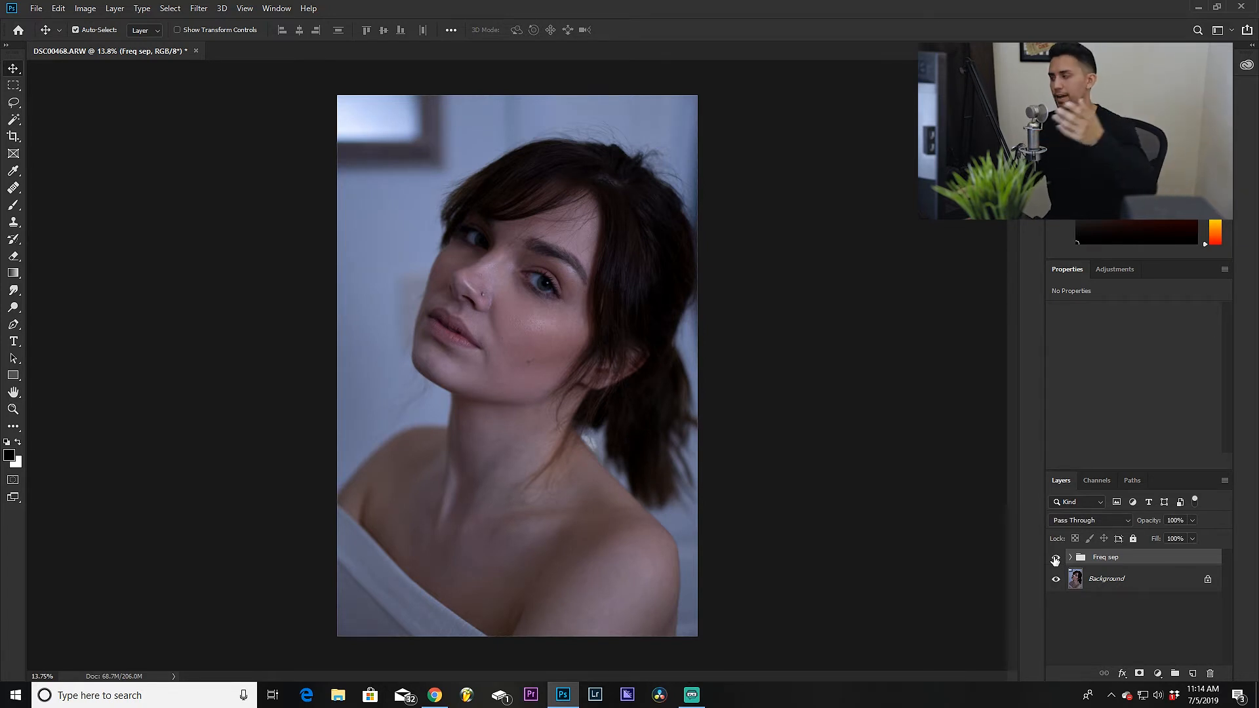
Step: Expand the Freq sep group and toggle the Skin, Text and Background layers' visibility, leaving Background hidden
{"action": "left_click", "coordinate": [1070, 557]}
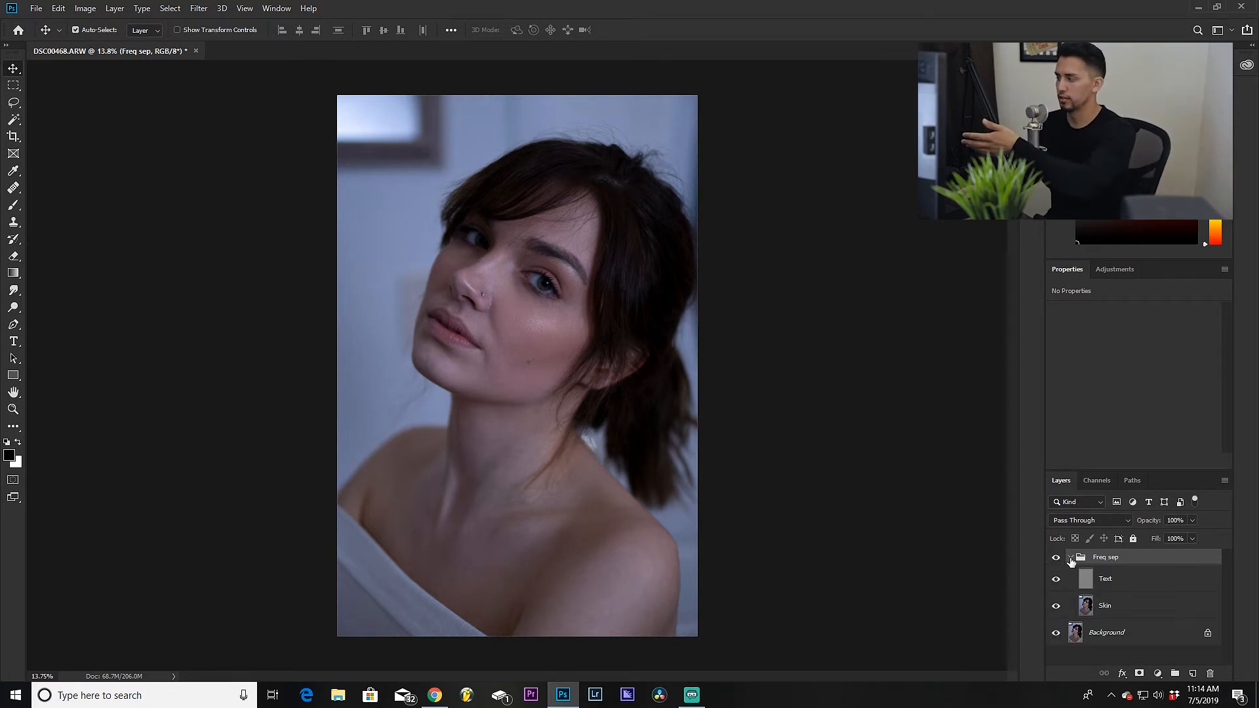
{"action": "left_click", "coordinate": [1076, 639]}
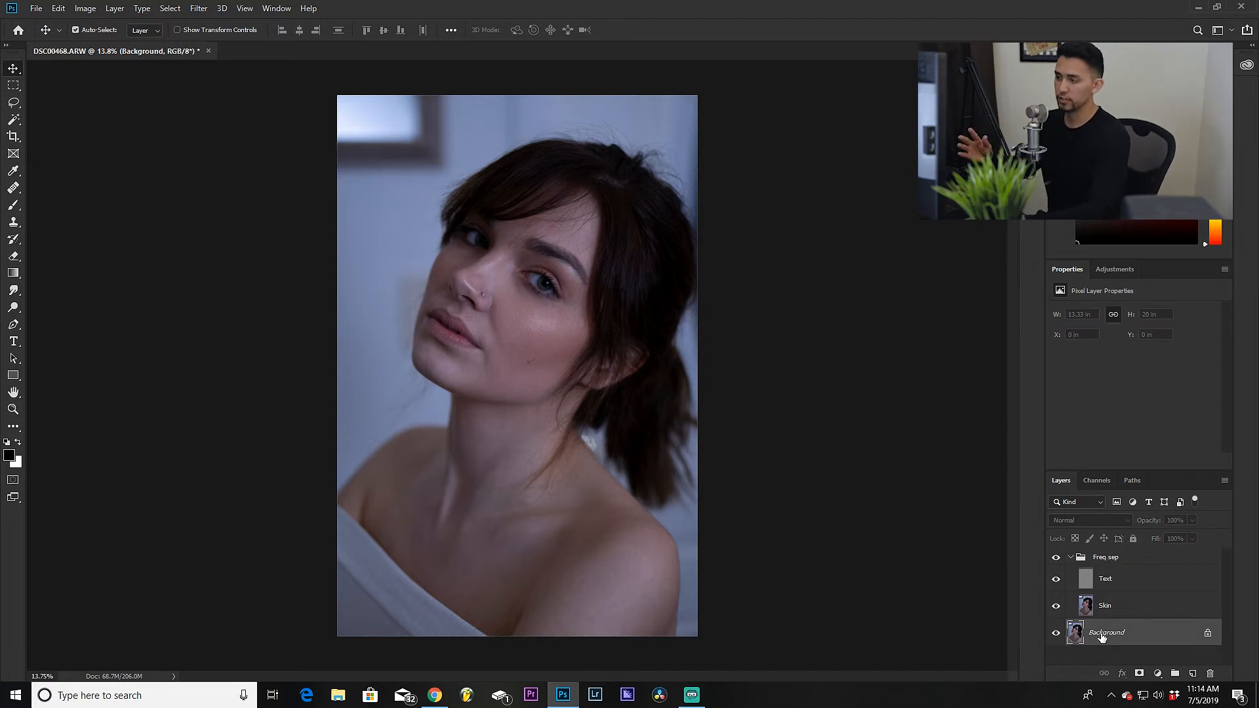
{"action": "left_click", "coordinate": [1114, 609]}
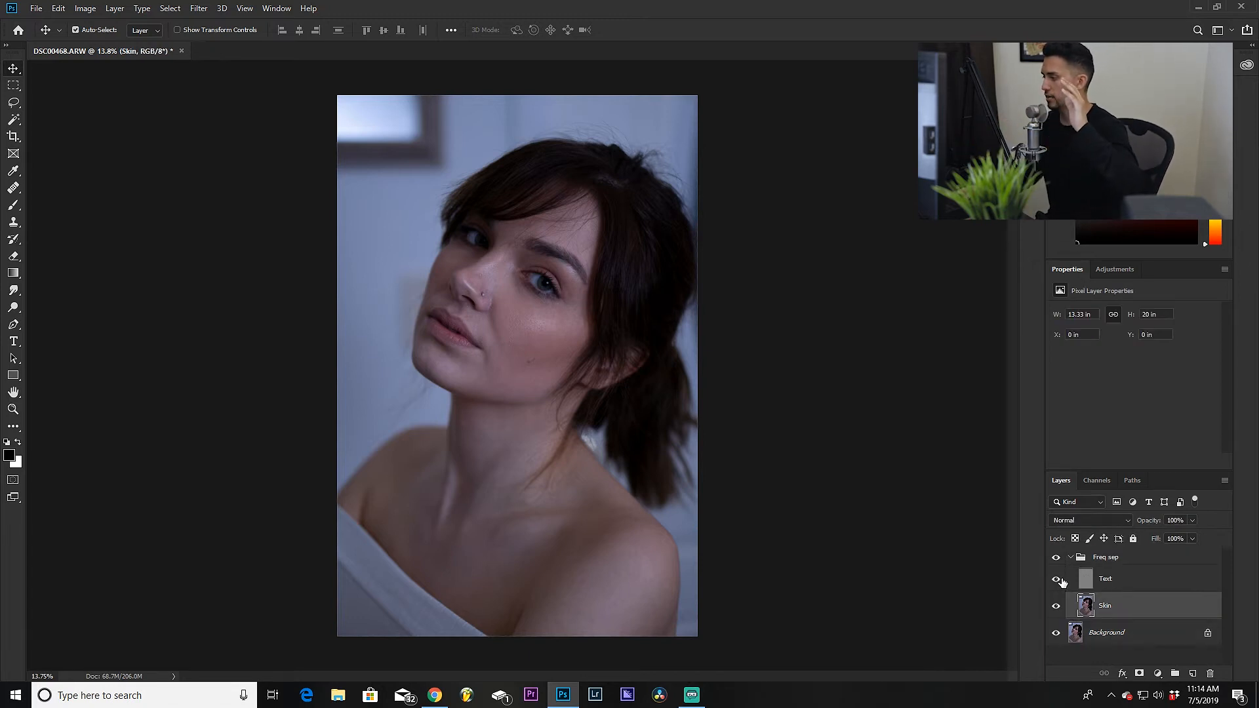
{"action": "left_click", "coordinate": [1056, 605]}
{"action": "left_click", "coordinate": [1056, 633]}
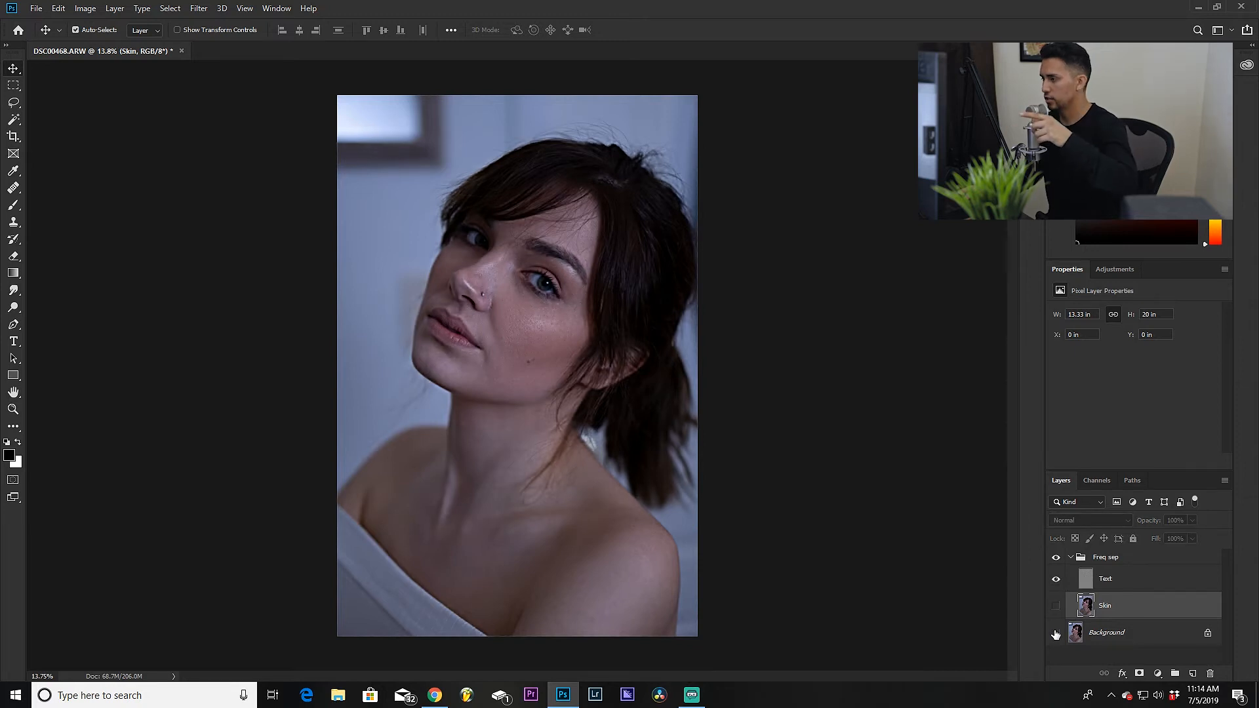
{"action": "left_click", "coordinate": [1057, 606]}
{"action": "left_click", "coordinate": [1057, 580]}
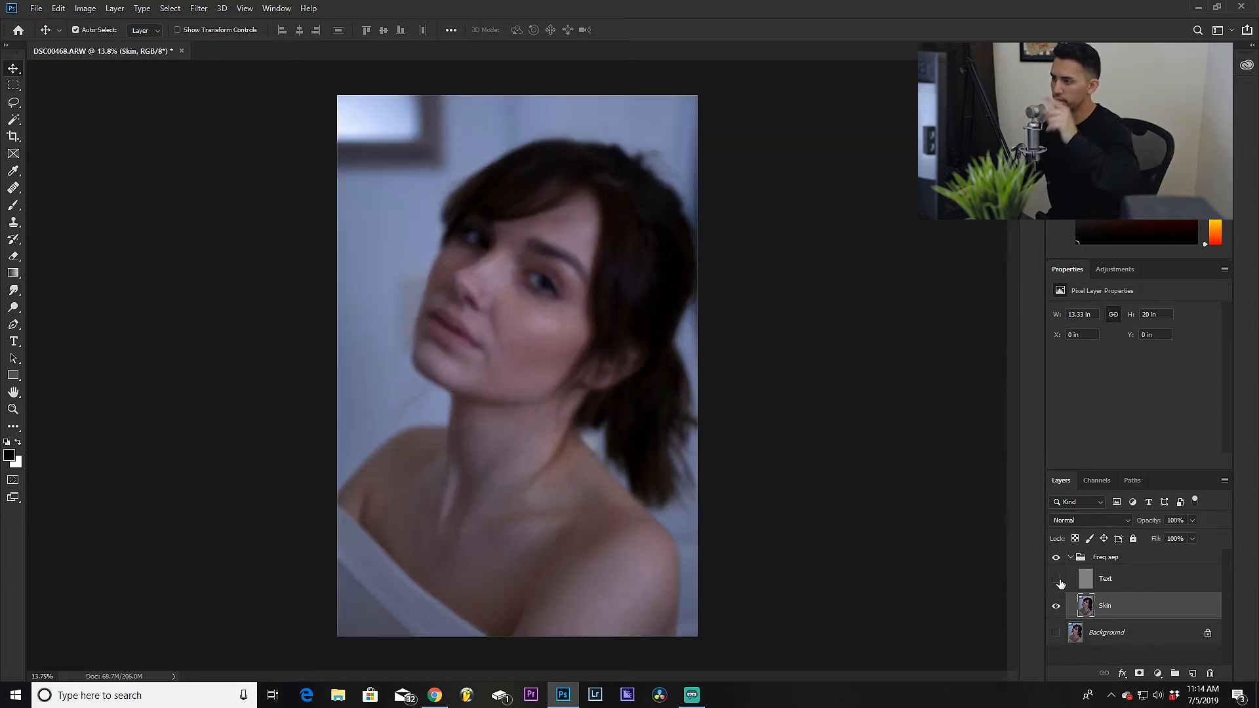
{"action": "left_click", "coordinate": [1056, 579]}
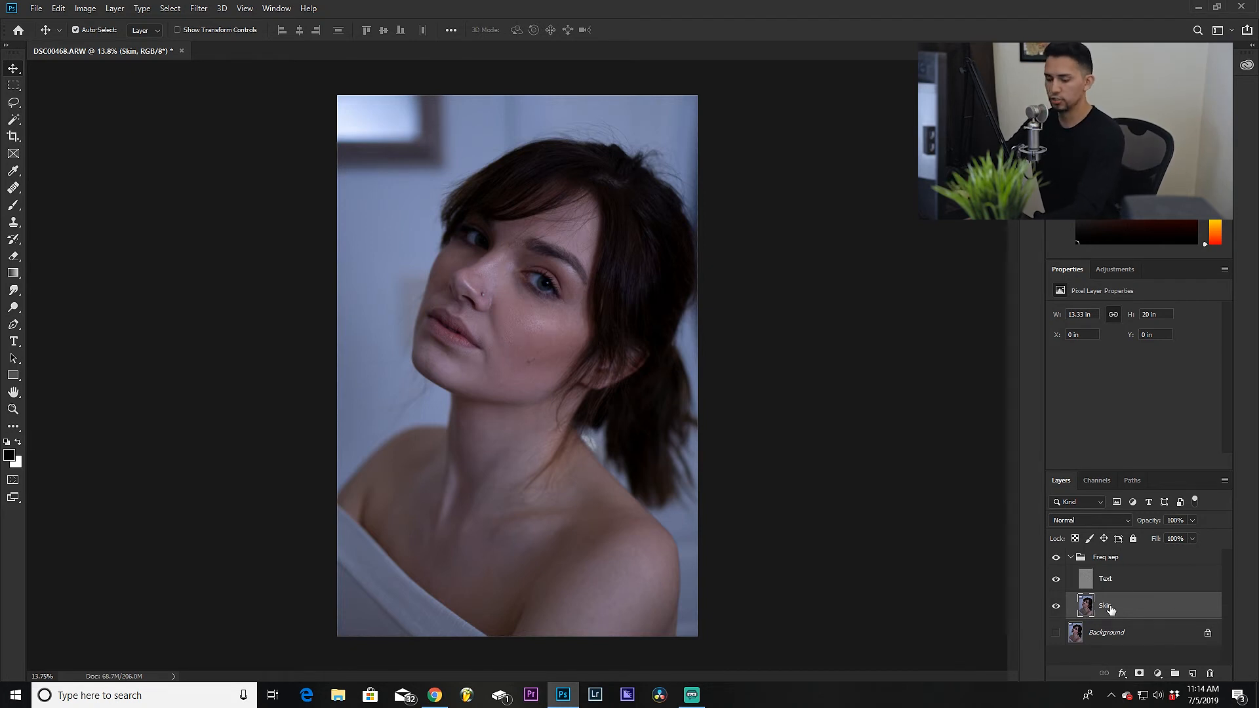
Step: Duplicate the Skin layer and hide the original Skin layer
{"action": "key", "text": "ctrl+j"}
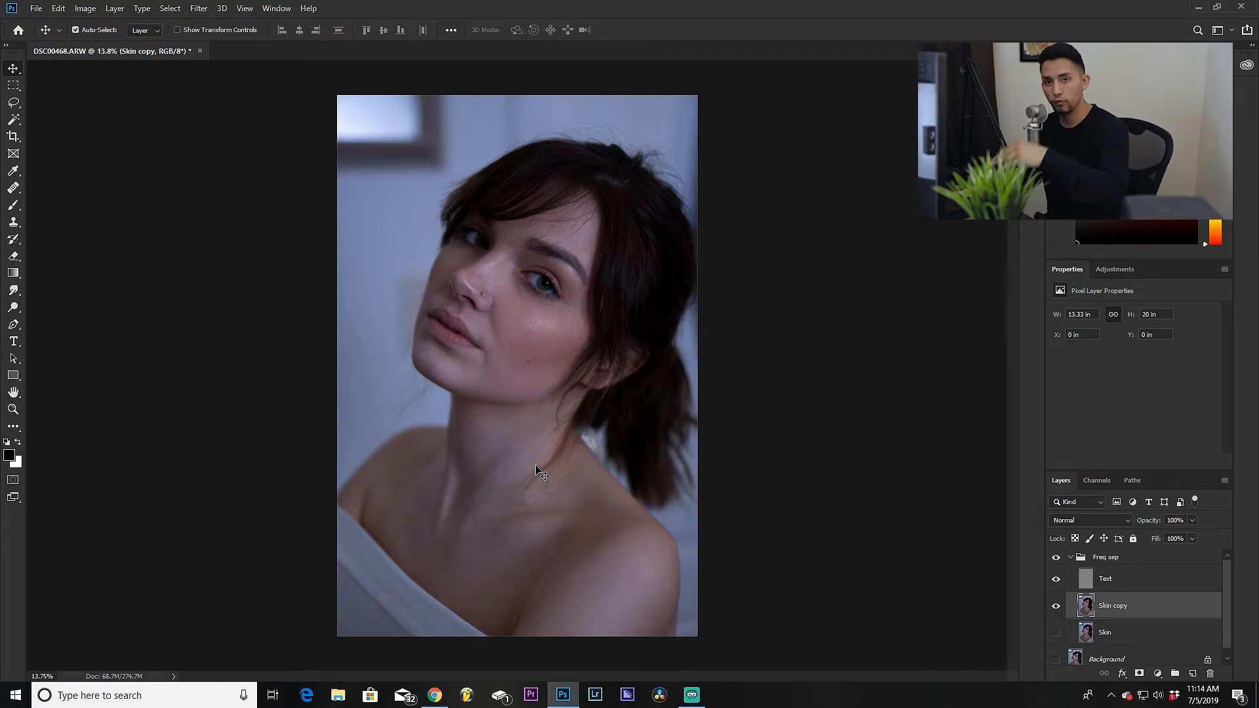
{"action": "left_click", "coordinate": [1057, 633]}
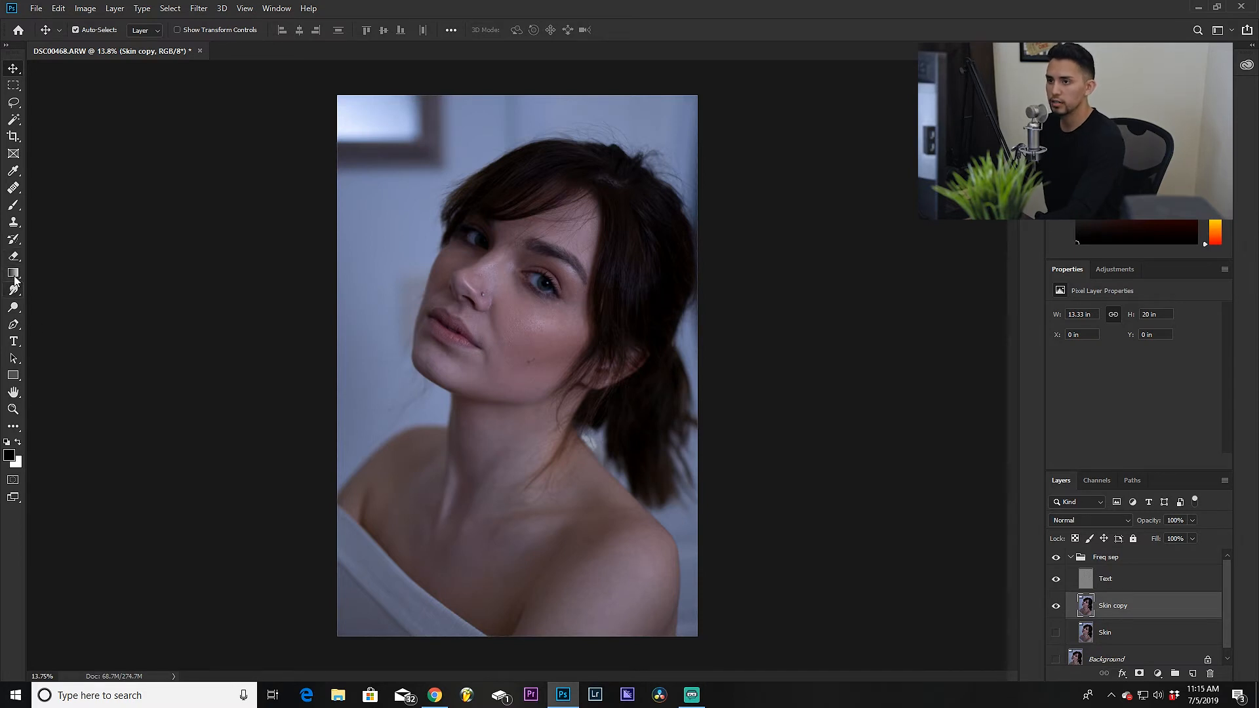
Step: Select the Healing Brush Tool
{"action": "left_click", "coordinate": [13, 222]}
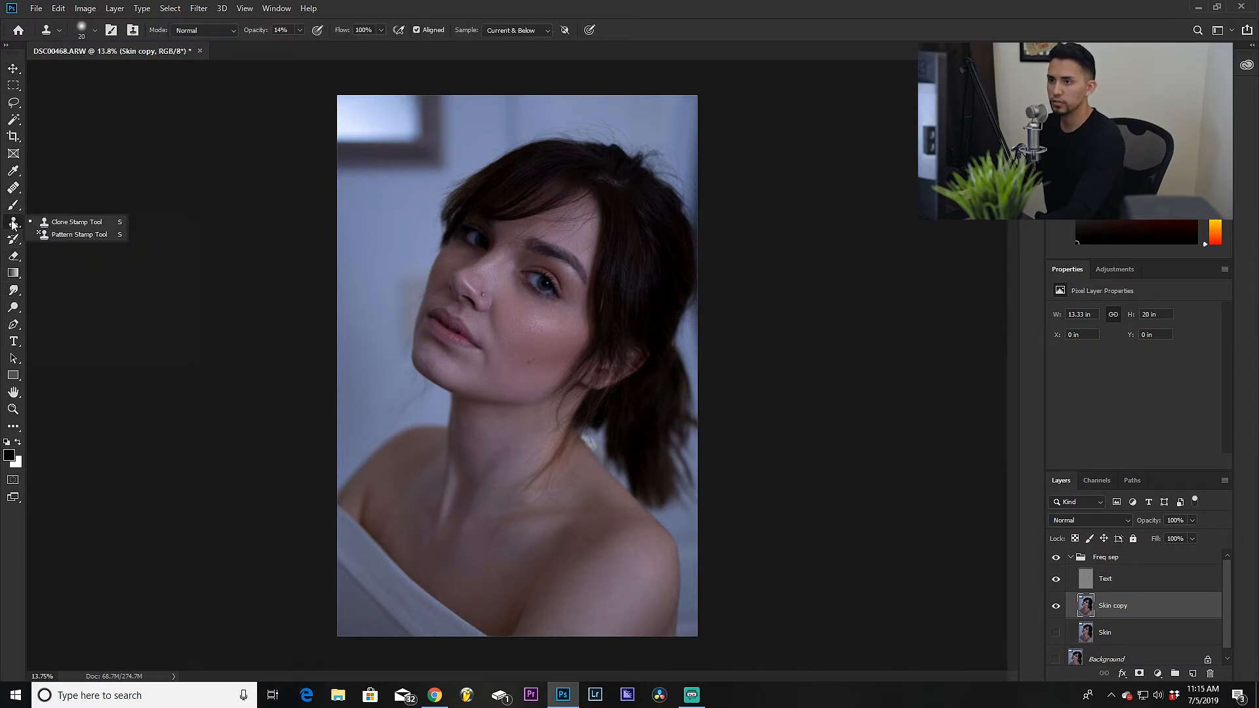
{"action": "left_click", "coordinate": [13, 188]}
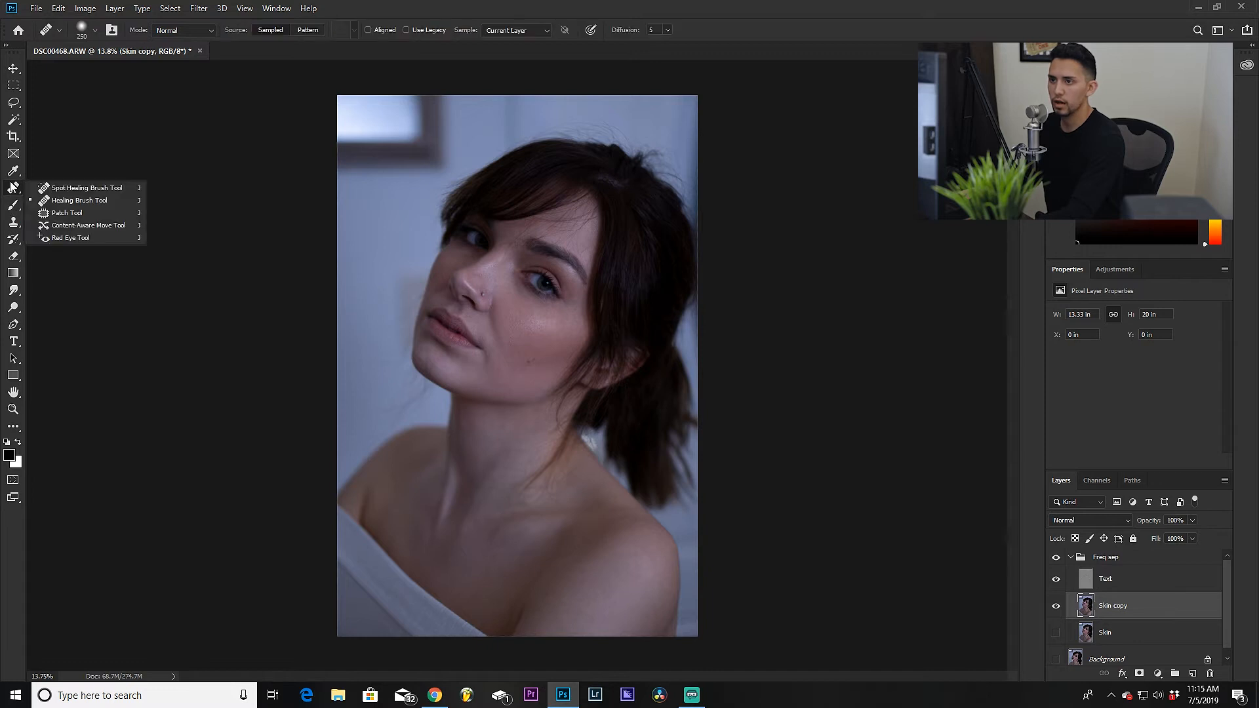
{"action": "left_click", "coordinate": [81, 201]}
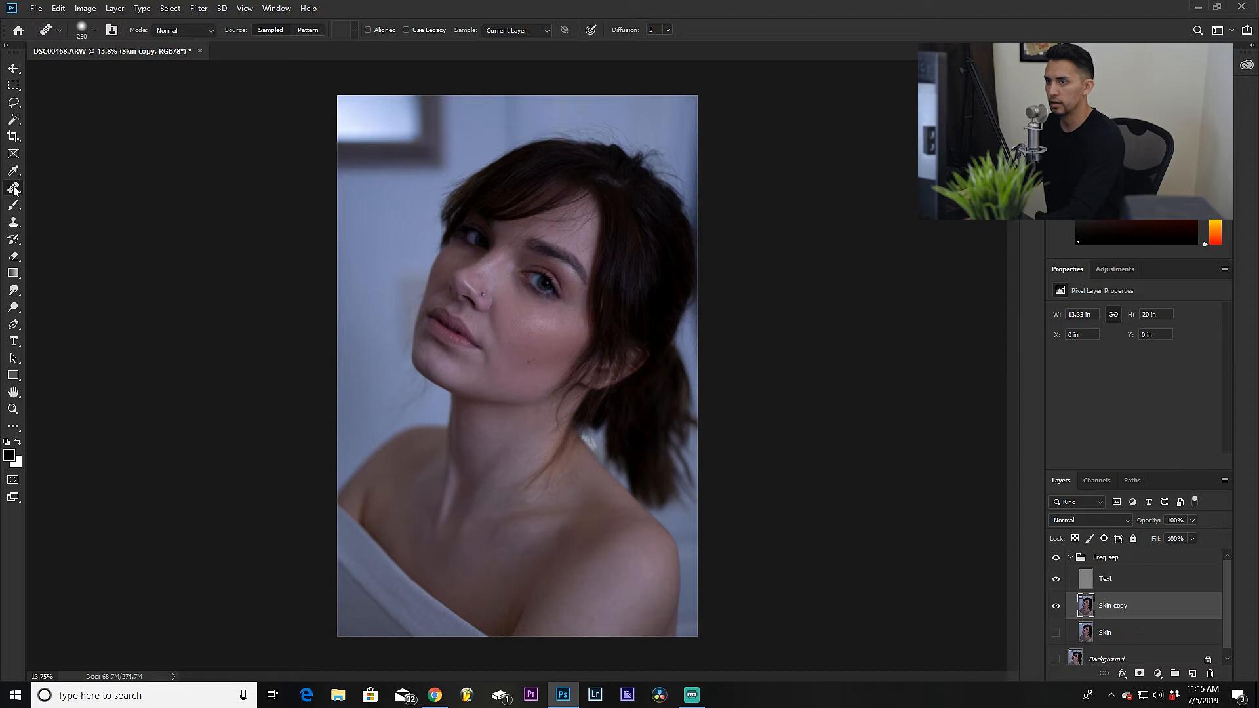
{"action": "left_click", "coordinate": [14, 190]}
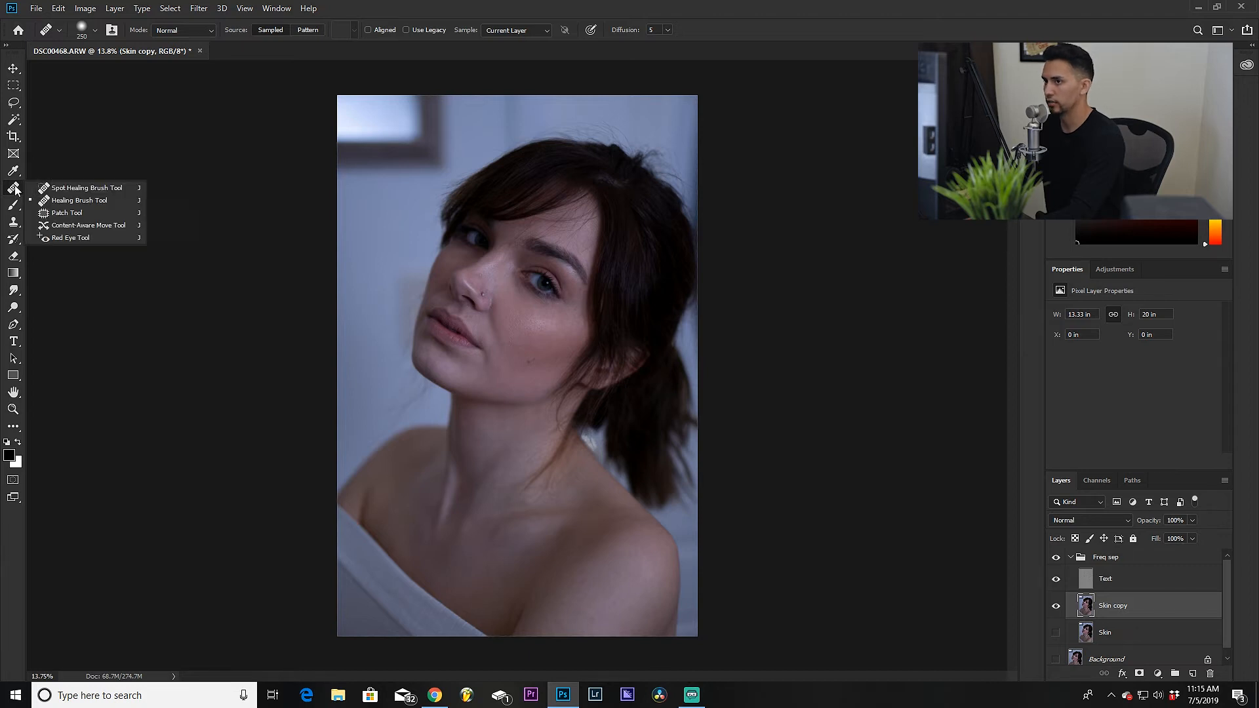
{"action": "left_click", "coordinate": [54, 200]}
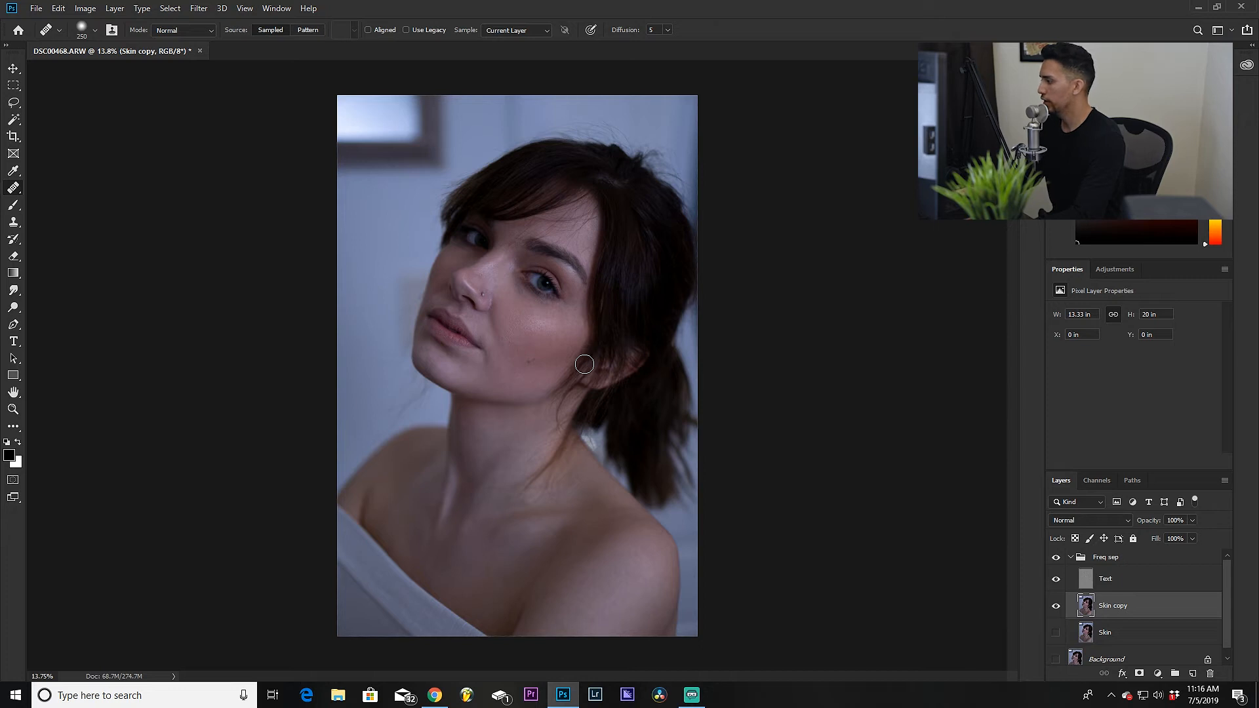
{"action": "right_click", "coordinate": [13, 191]}
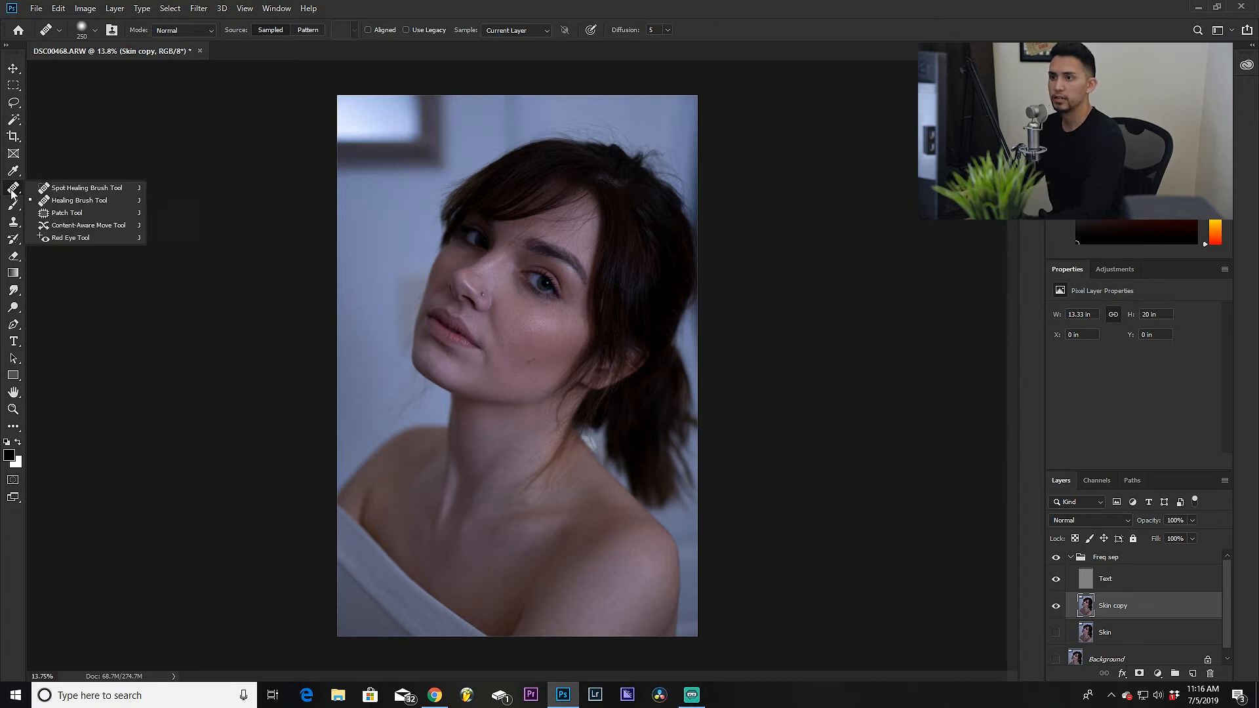
{"action": "left_click", "coordinate": [78, 201]}
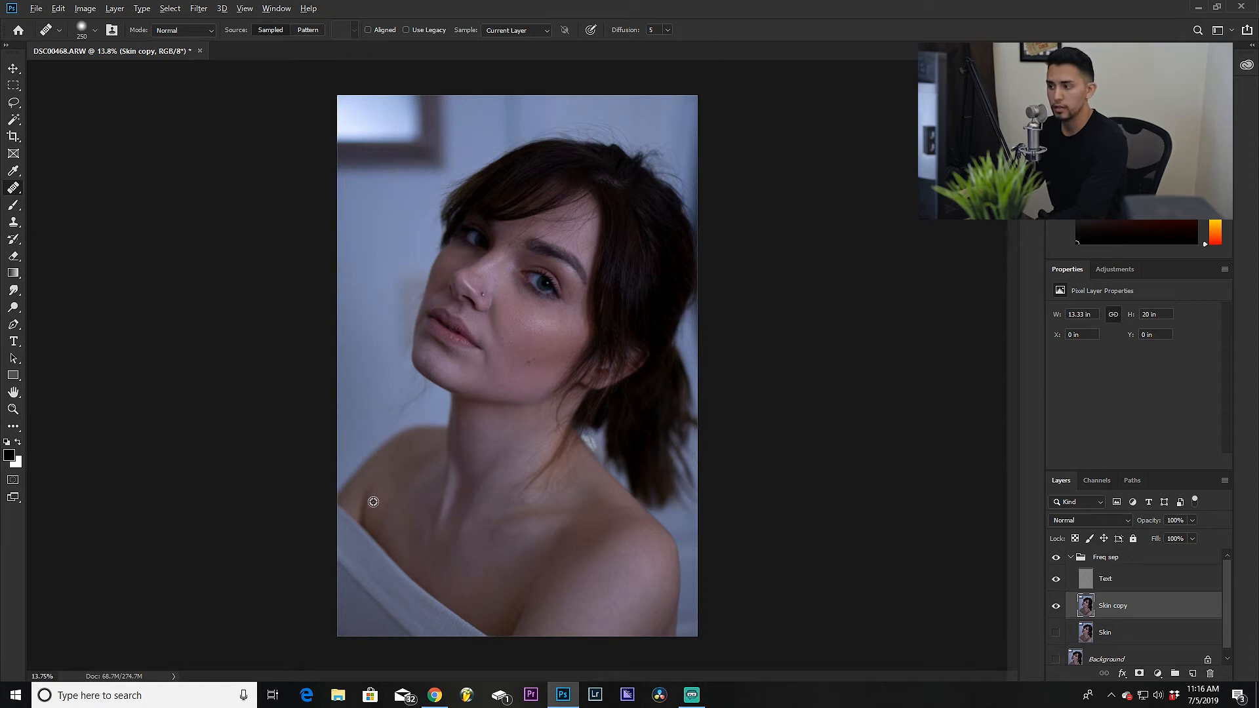
Step: Sample the cheek and heal a nearby area on the Skin copy layer
{"action": "scroll", "coordinate": [511, 354], "scroll_direction": "up", "scroll_amount": 8}
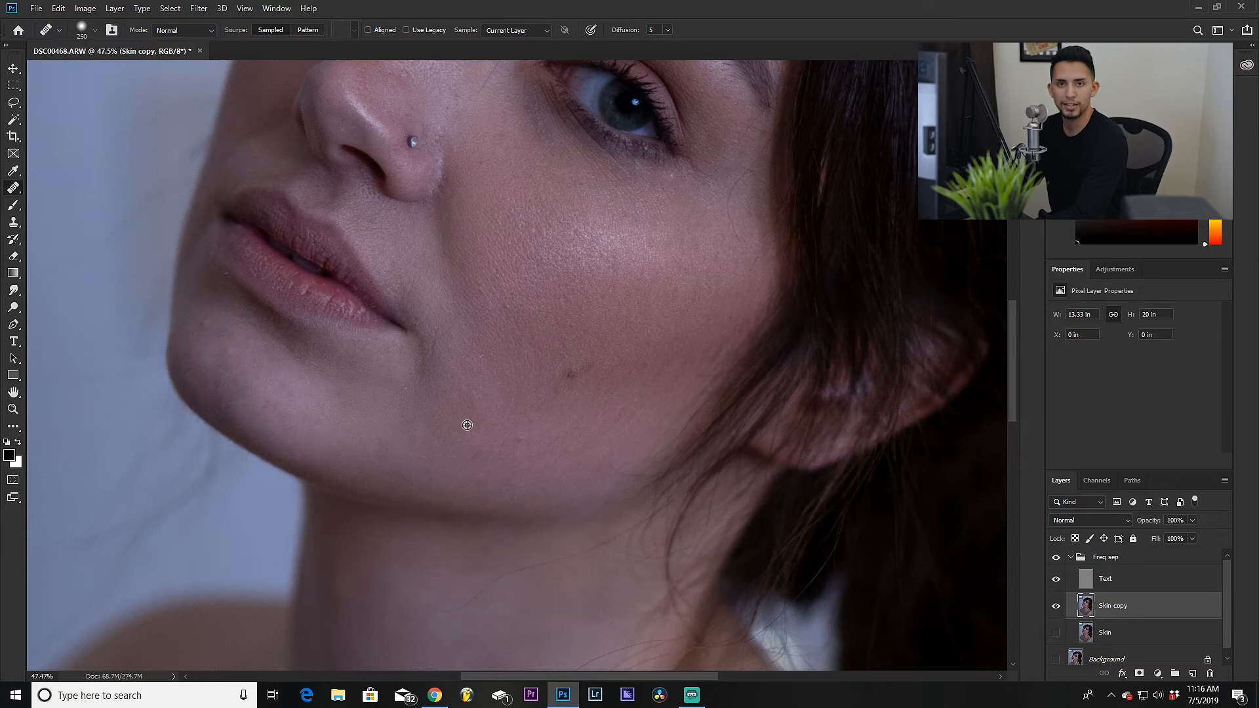
{"action": "scroll", "coordinate": [464, 422], "scroll_direction": "down", "scroll_amount": 1}
{"action": "left_click", "coordinate": [480, 358], "text": "alt"}
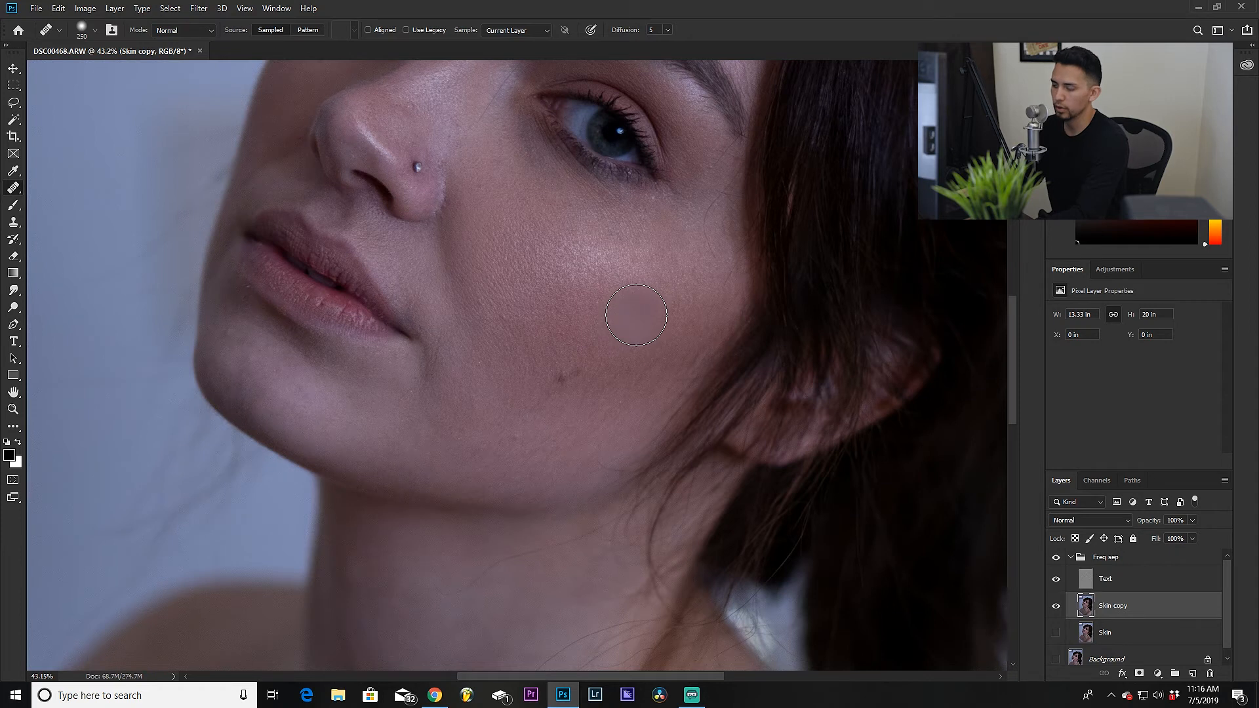
{"action": "left_click", "coordinate": [639, 310]}
{"action": "left_click", "coordinate": [640, 310]}
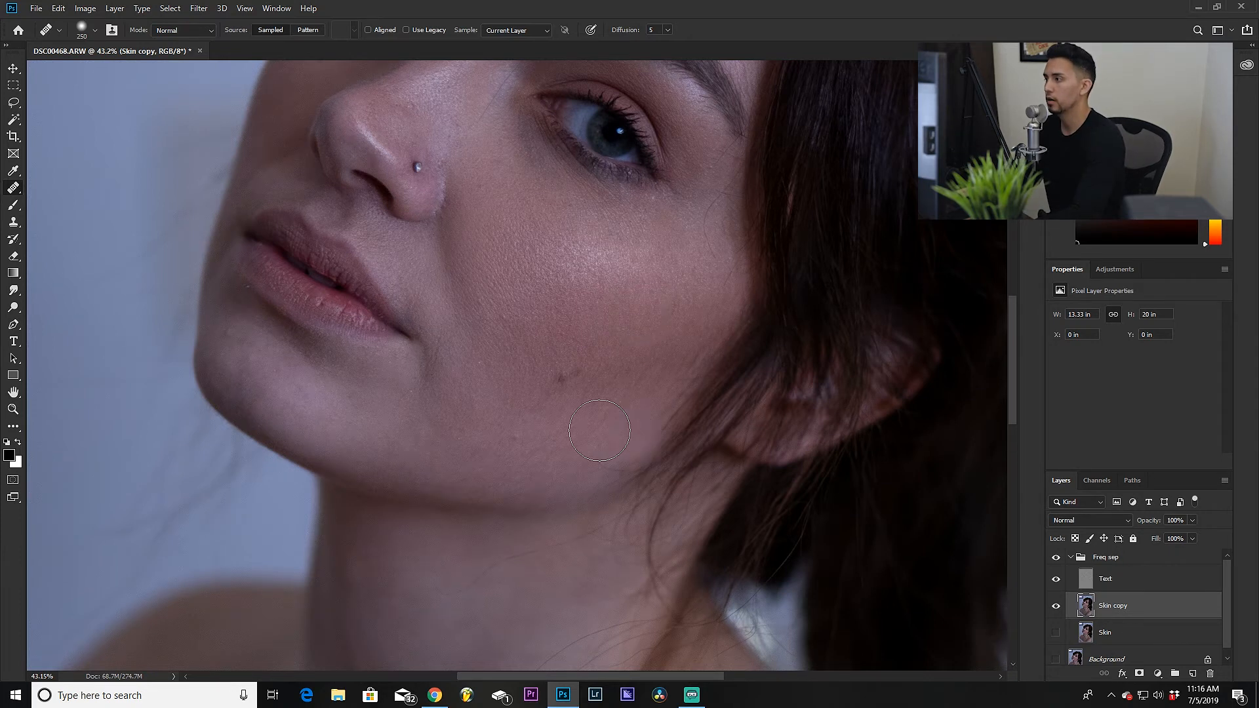
{"action": "scroll", "coordinate": [522, 398], "scroll_direction": "down", "scroll_amount": 5}
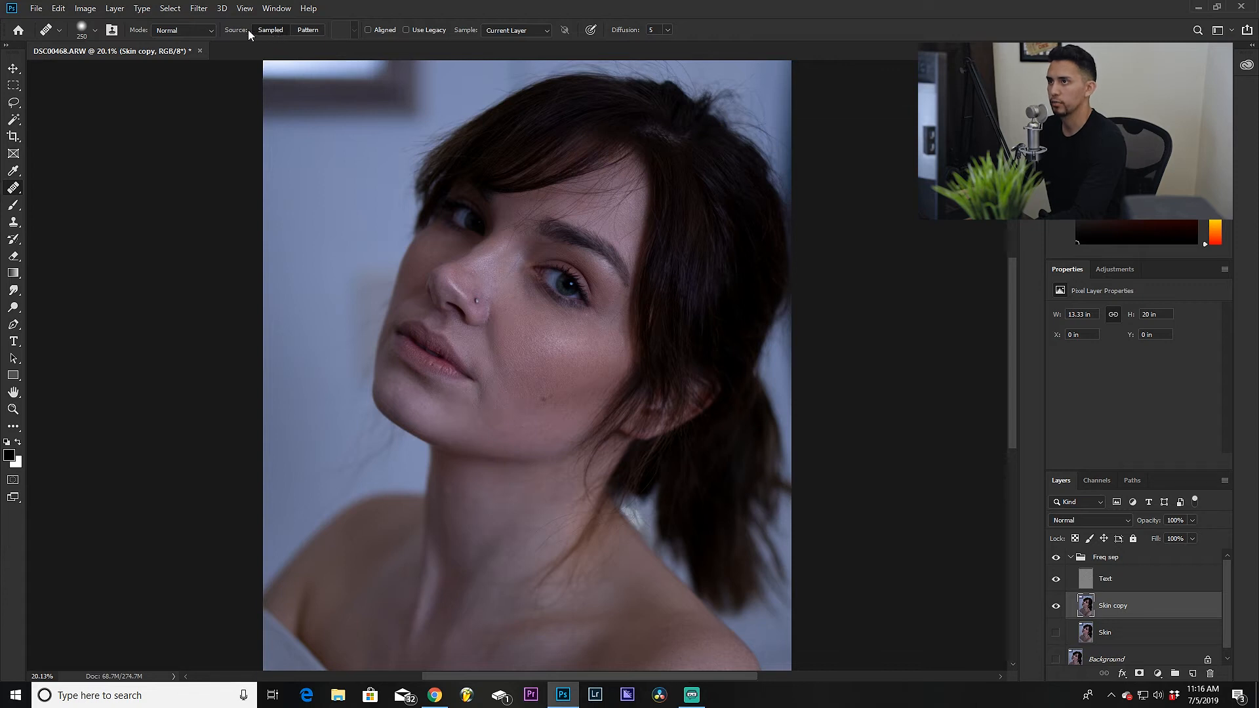
Step: Check the healing brush options and set the brush size to 400 px
{"action": "left_click", "coordinate": [196, 29]}
{"action": "left_click", "coordinate": [196, 29]}
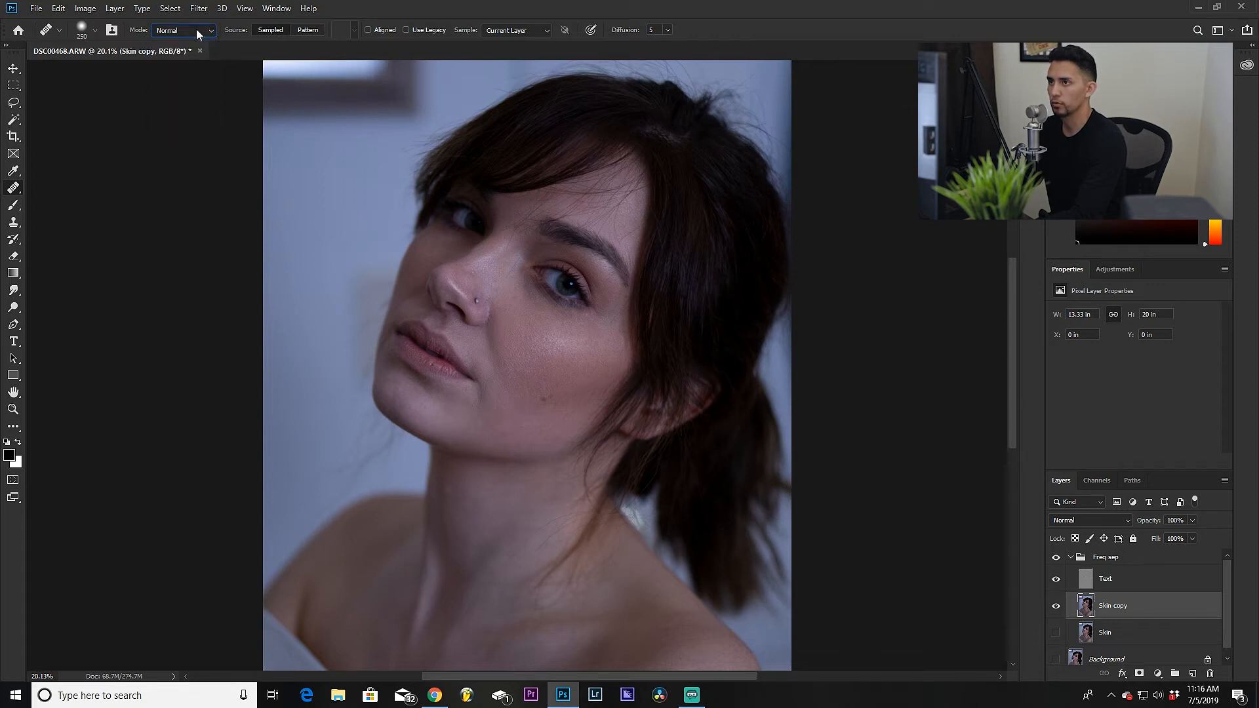
{"action": "left_click", "coordinate": [95, 31]}
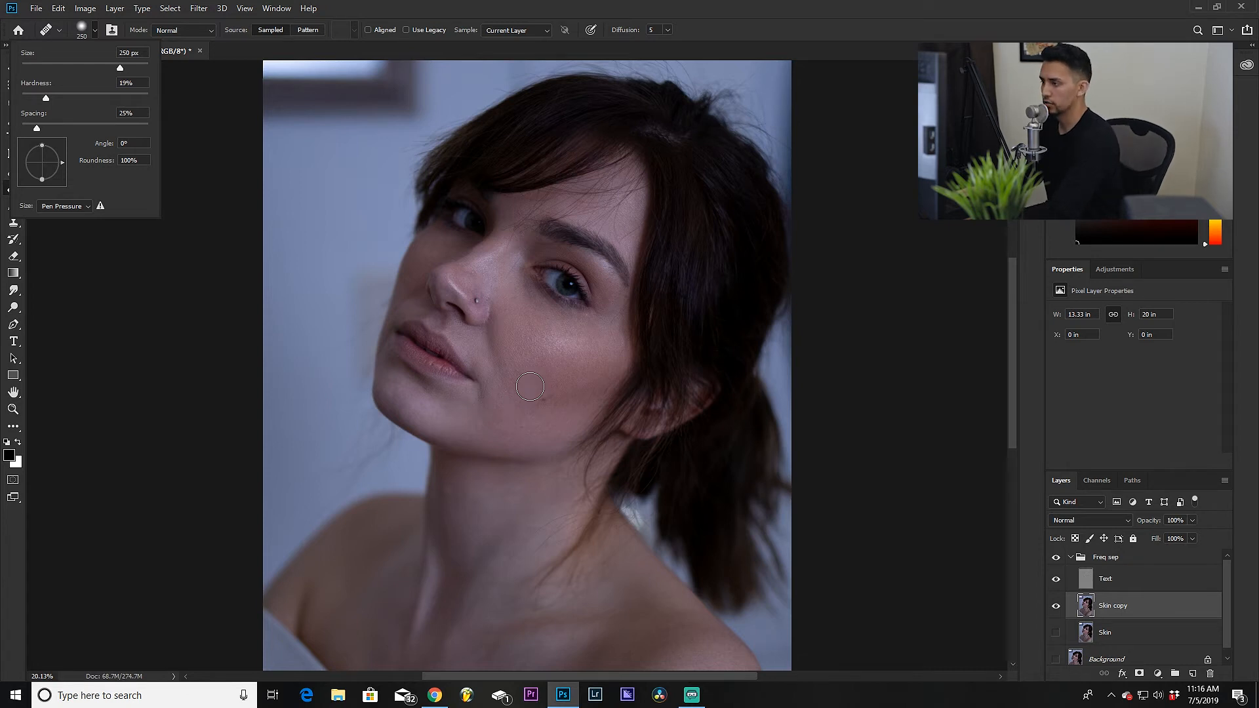
{"action": "left_click", "coordinate": [95, 34]}
{"action": "key", "text": "["}
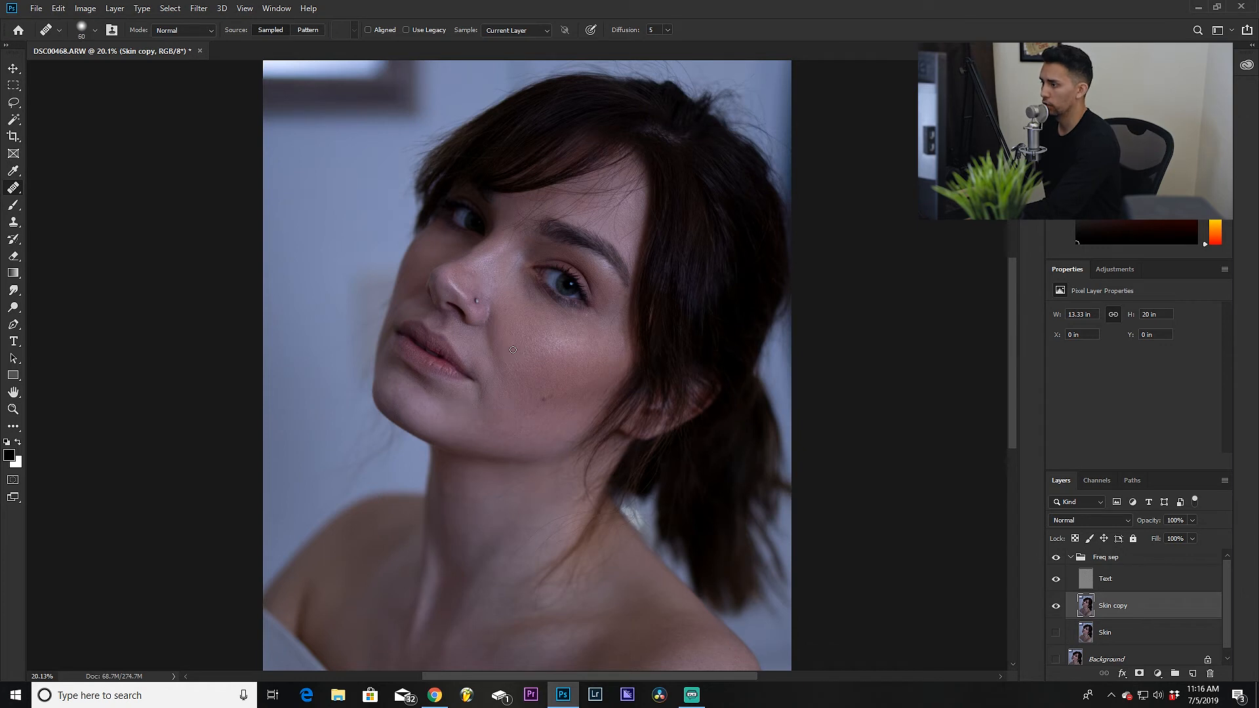
{"action": "key", "text": "]"}
{"action": "key", "text": "]"}
{"action": "key", "text": "]"}
{"action": "key", "text": "bracketleft"}
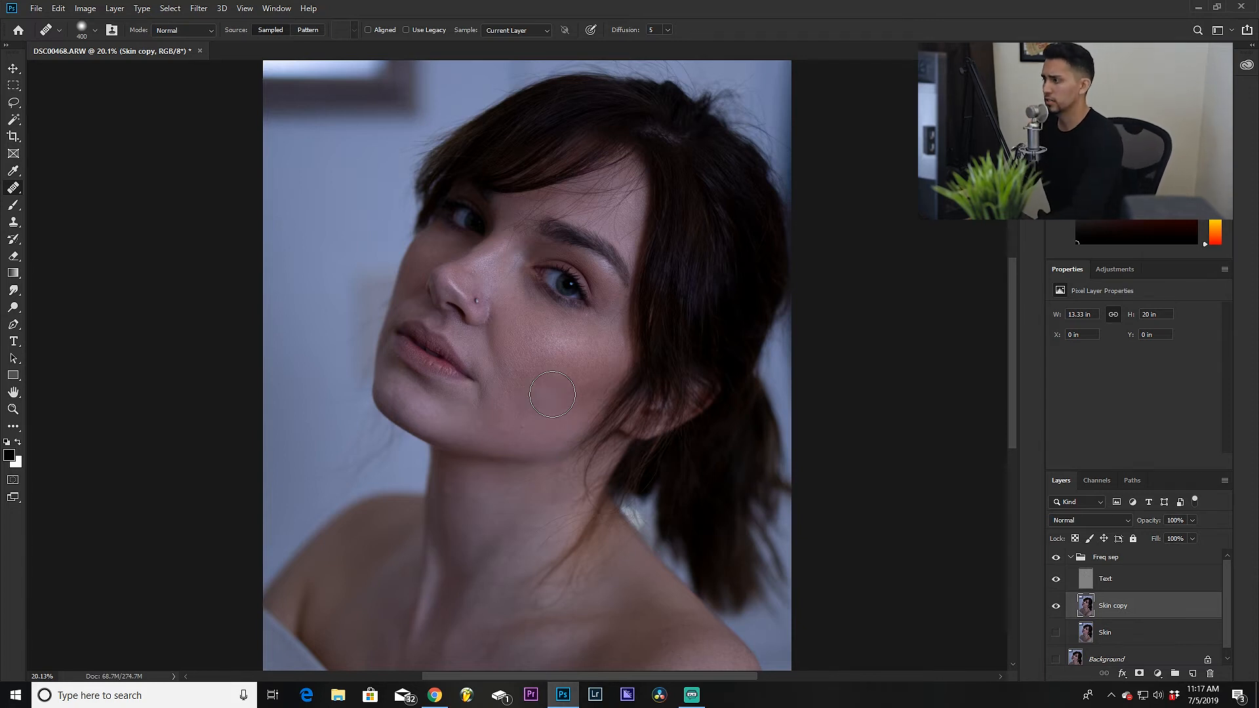
Step: Paint a healing stroke down the cheek toward the mole on the Skin copy layer
{"action": "scroll", "coordinate": [534, 396], "scroll_direction": "up", "scroll_amount": 3}
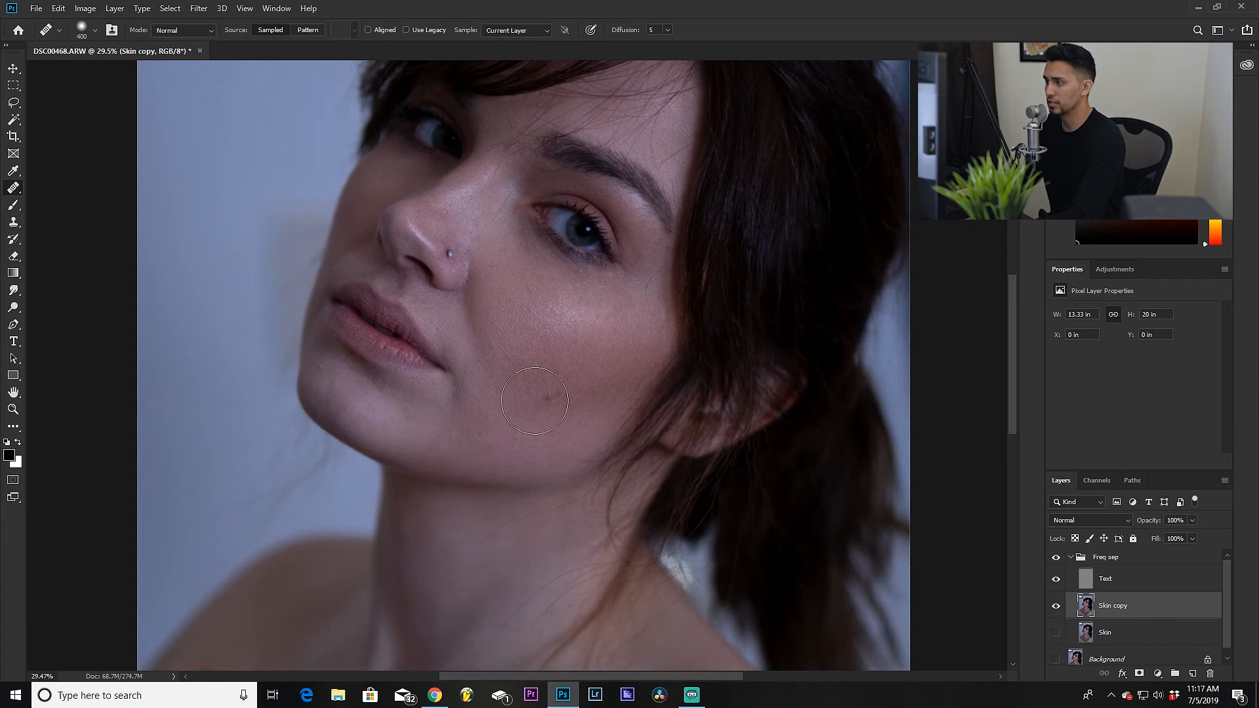
{"action": "left_click_drag", "start_coordinate": [560, 334], "coordinate": [549, 432]}
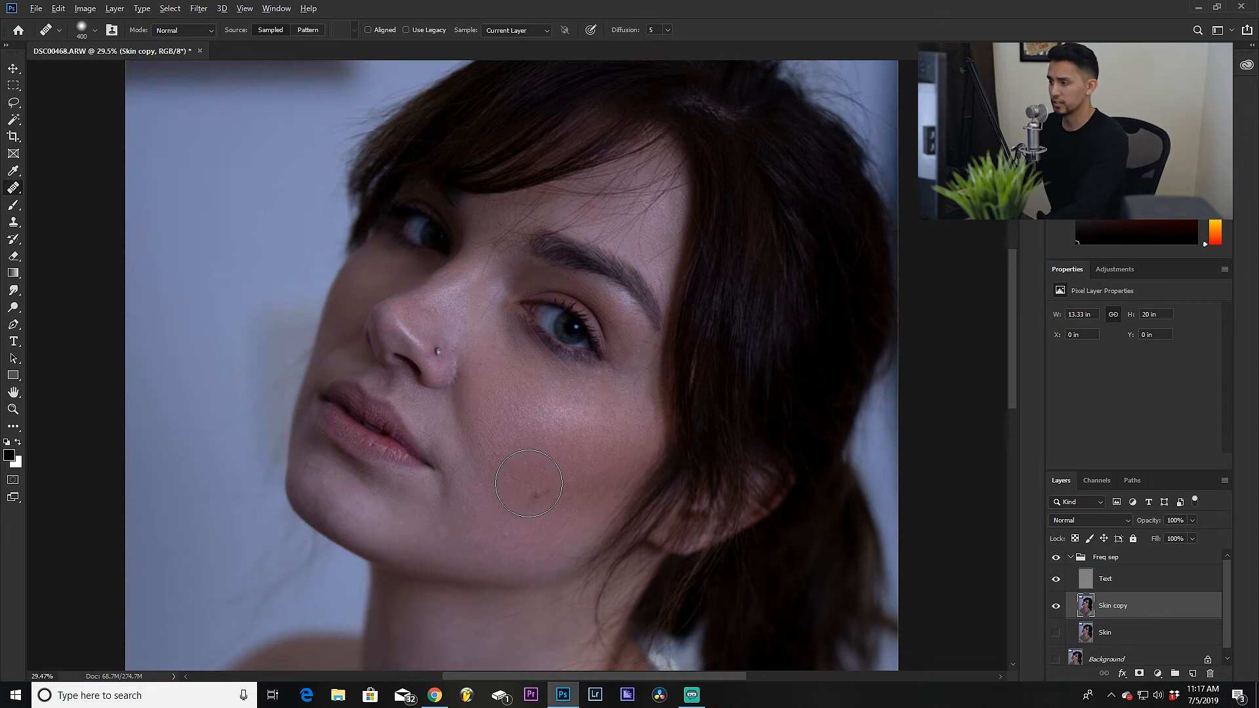
{"action": "scroll", "coordinate": [528, 483], "scroll_direction": "down", "scroll_amount": 2}
{"action": "scroll", "coordinate": [528, 483], "scroll_direction": "up", "scroll_amount": 3}
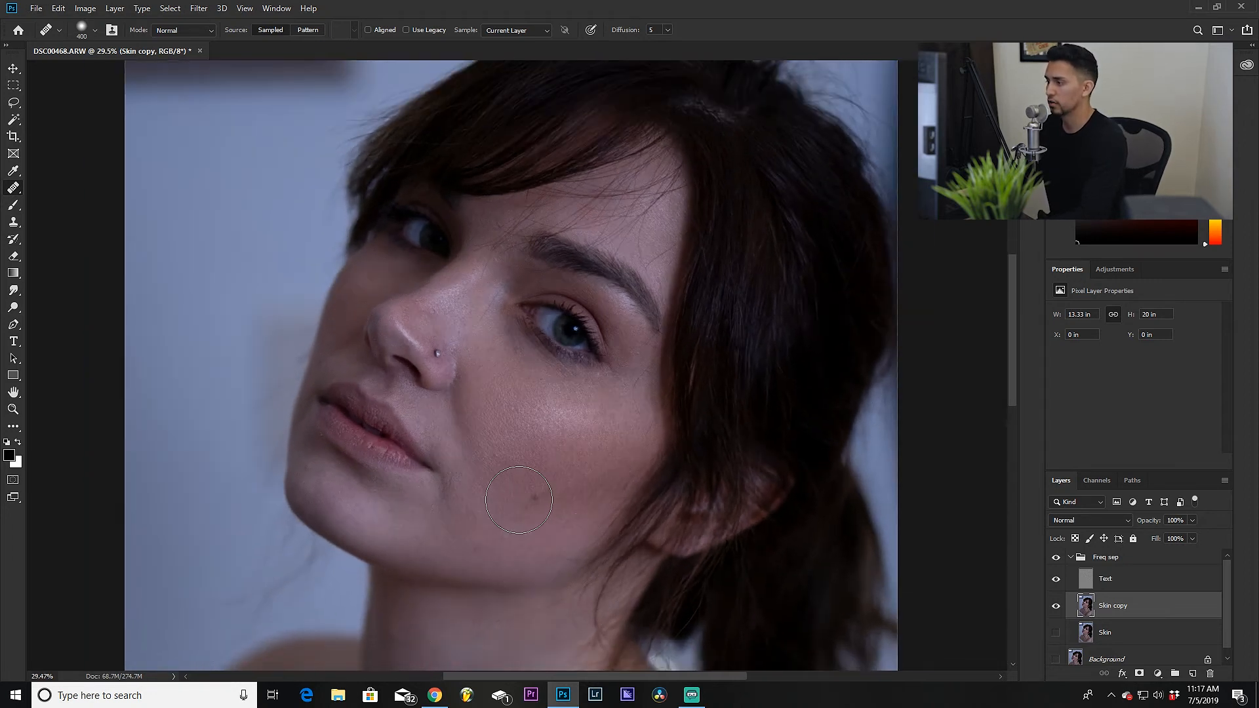
{"action": "scroll", "coordinate": [525, 468], "scroll_direction": "up", "scroll_amount": 2}
{"action": "scroll", "coordinate": [548, 328], "scroll_direction": "down", "scroll_amount": 9}
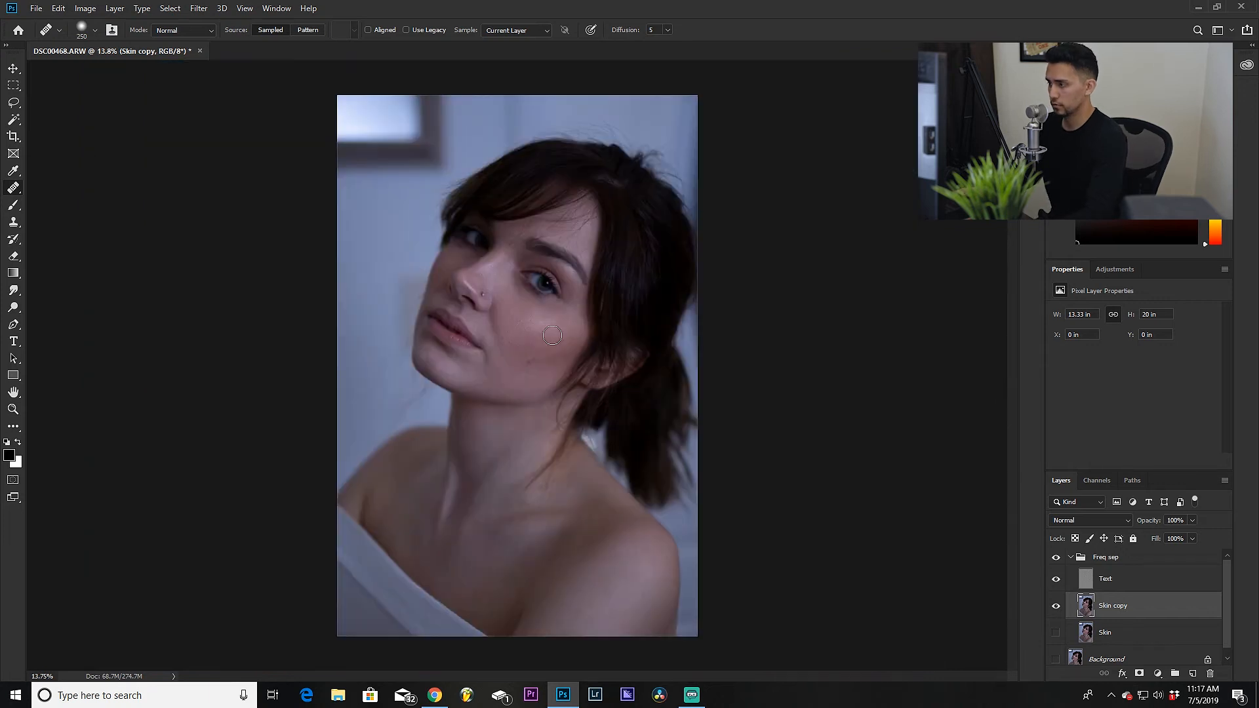
Step: Reduce the brush size and paint a short healing stroke on the cheek below the eye
{"action": "key", "text": "bracketleft"}
{"action": "key", "text": "bracketleft"}
{"action": "scroll", "coordinate": [547, 318], "scroll_direction": "up", "scroll_amount": 5}
{"action": "scroll", "coordinate": [516, 344], "scroll_direction": "up", "scroll_amount": 3}
{"action": "scroll", "coordinate": [509, 346], "scroll_direction": "up", "scroll_amount": 2}
{"action": "left_click_drag", "start_coordinate": [517, 349], "coordinate": [520, 386]}
{"action": "scroll", "coordinate": [520, 405], "scroll_direction": "down", "scroll_amount": 1}
{"action": "scroll", "coordinate": [520, 393], "scroll_direction": "up", "scroll_amount": 1}
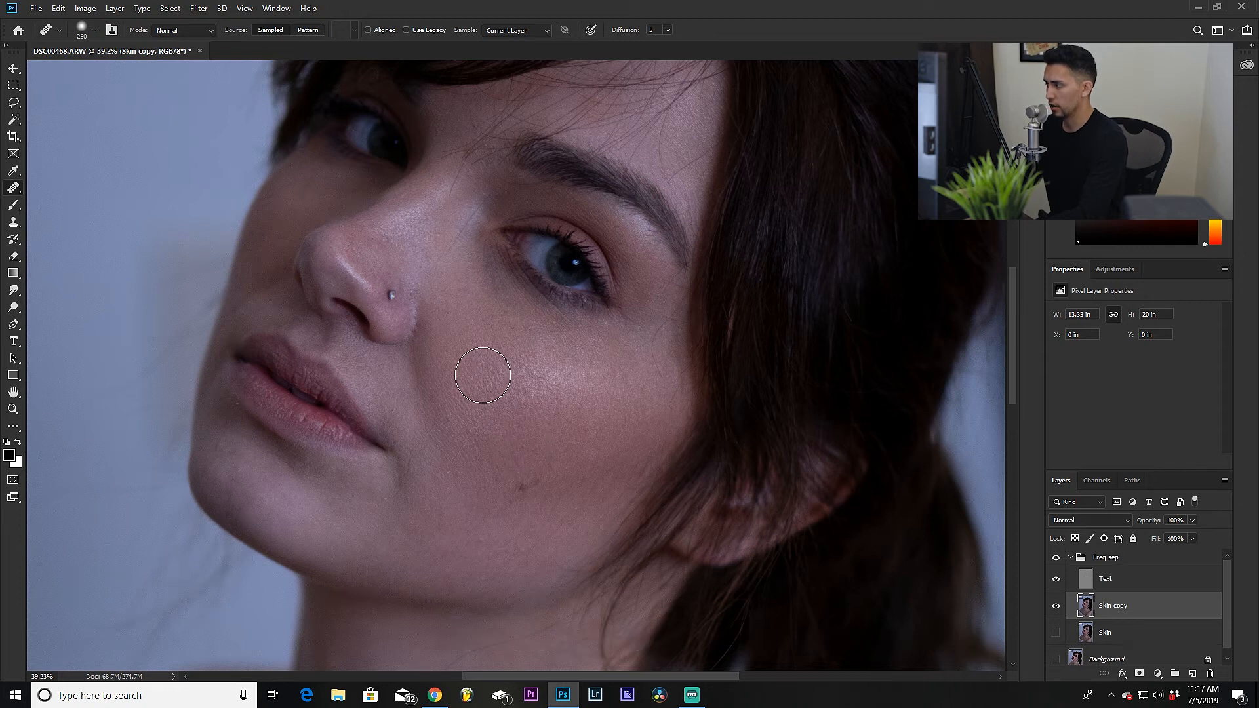
Step: Sample clean skin and heal several spots across the cheek below the eye and near the jaw
{"action": "left_click", "coordinate": [595, 432]}
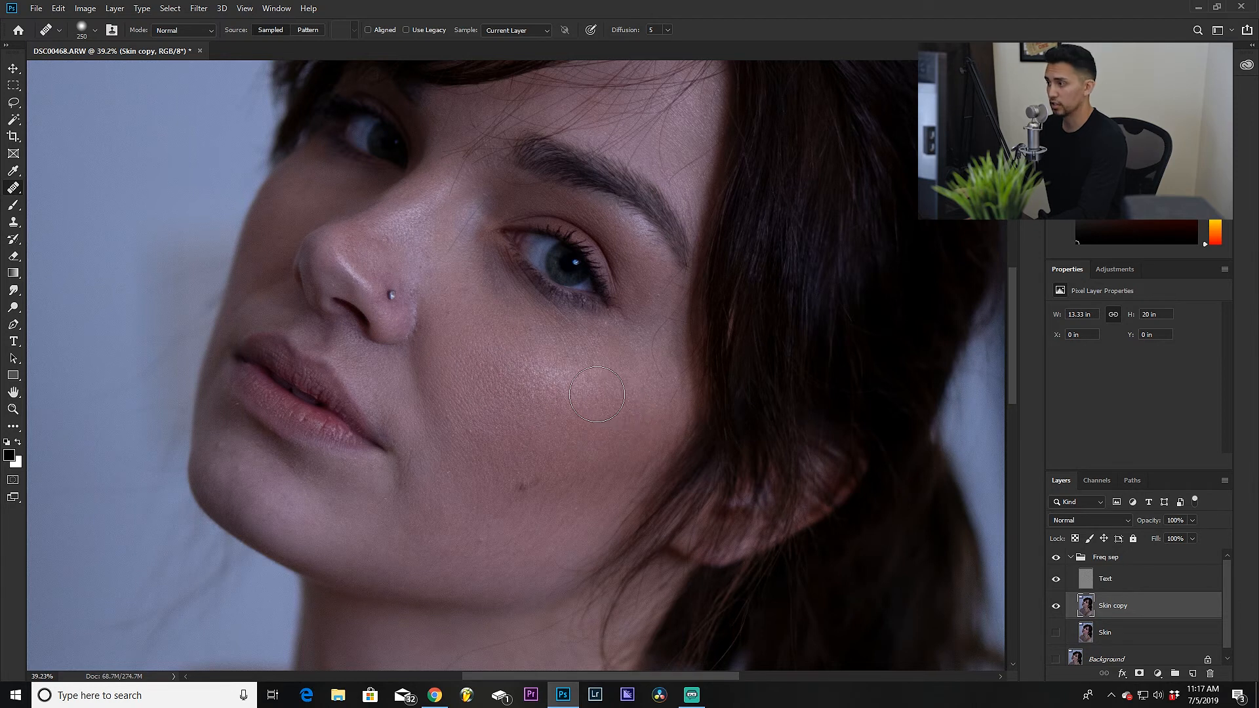
{"action": "left_click", "coordinate": [513, 349]}
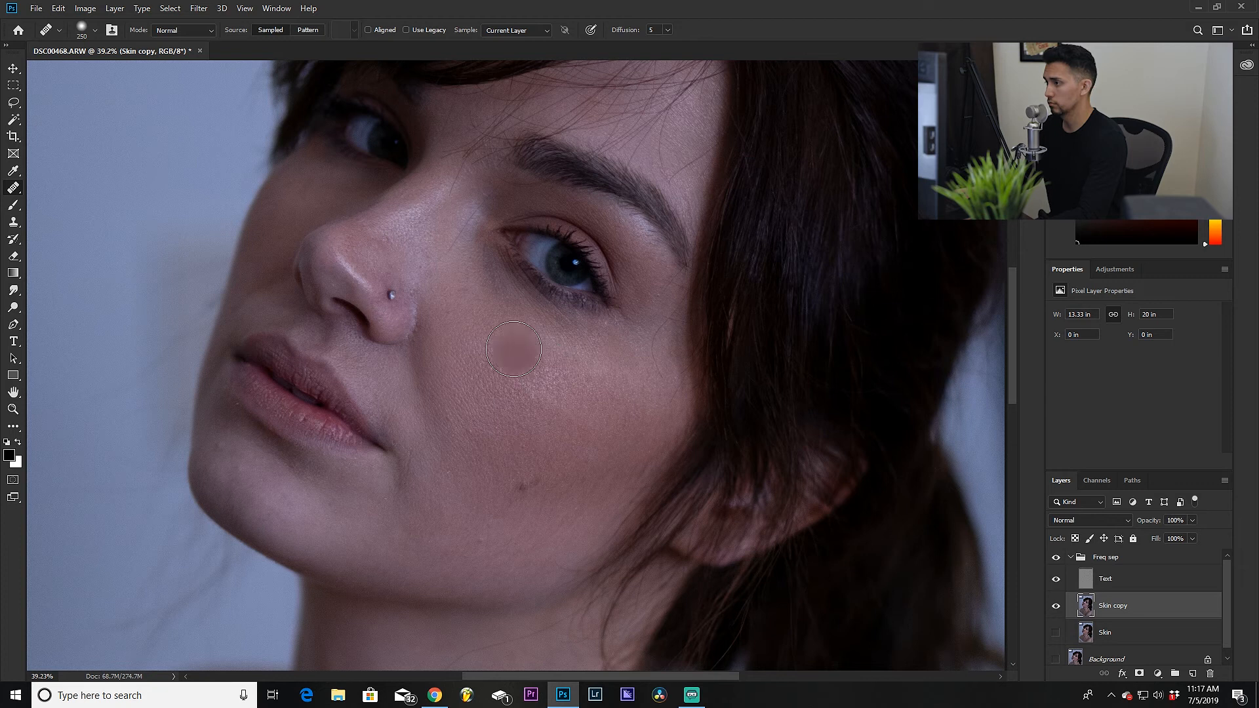
{"action": "left_click", "coordinate": [489, 327]}
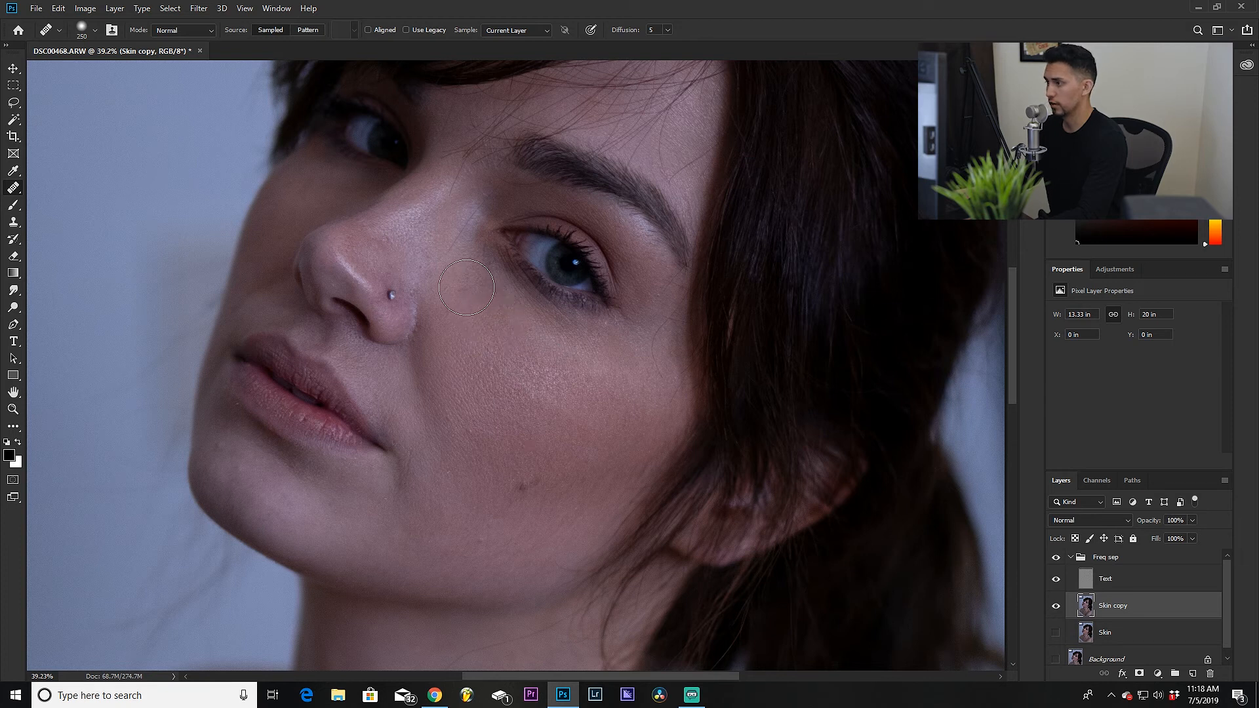
{"action": "left_click", "coordinate": [452, 393]}
{"action": "left_click", "coordinate": [463, 425]}
{"action": "left_click", "coordinate": [460, 397]}
{"action": "left_click", "coordinate": [472, 357]}
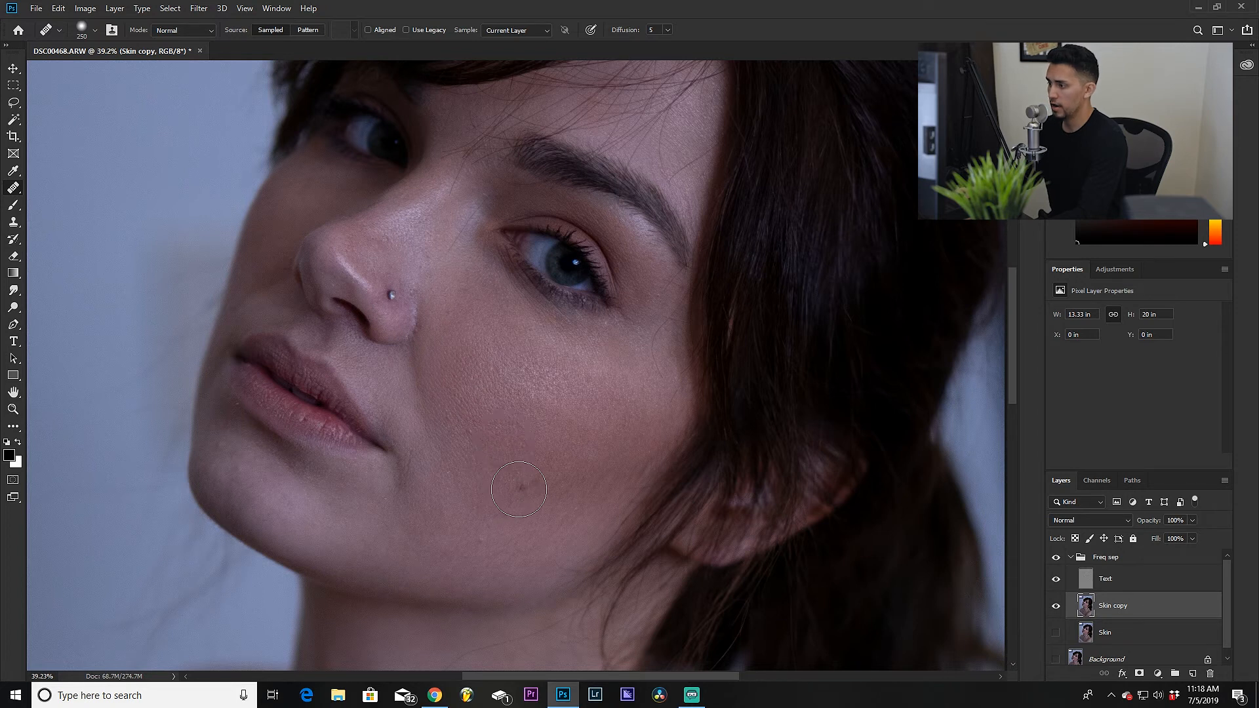
{"action": "left_click", "coordinate": [554, 477]}
{"action": "left_click", "coordinate": [583, 475]}
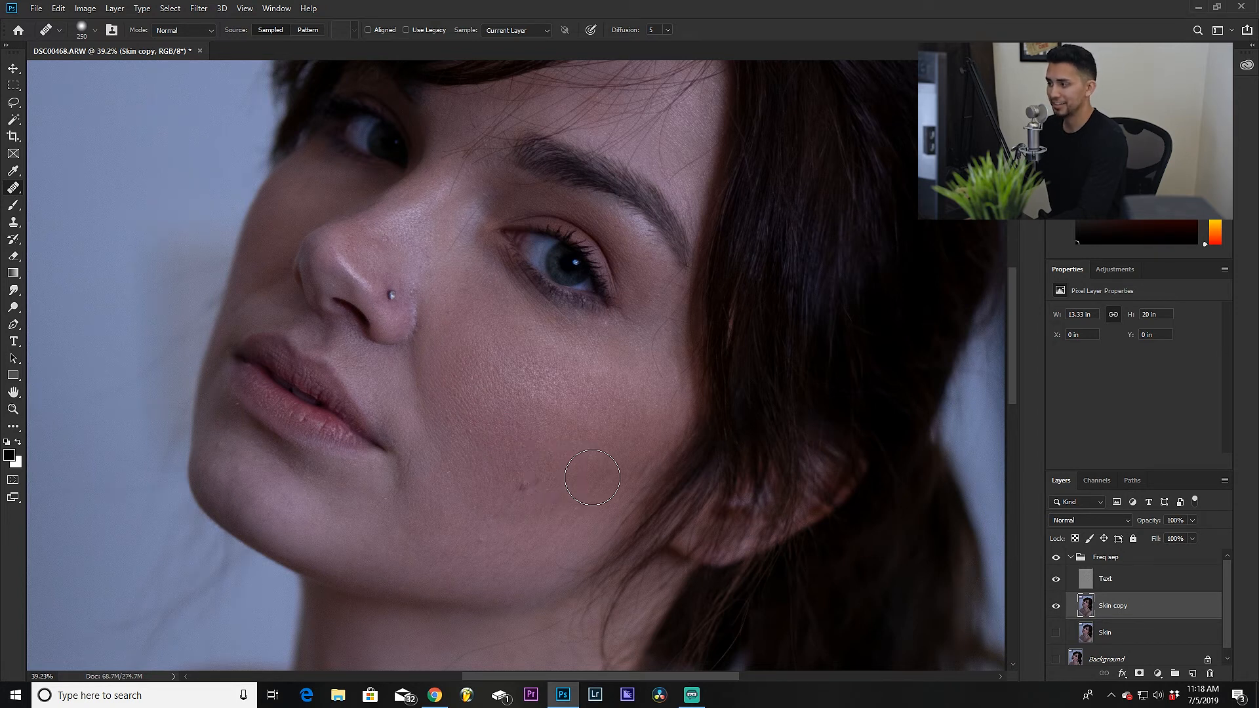
Step: Heal spots on the lower cheek near the jaw, sampling clean skin beside the mouth
{"action": "left_click", "coordinate": [615, 461]}
{"action": "left_click", "coordinate": [597, 492]}
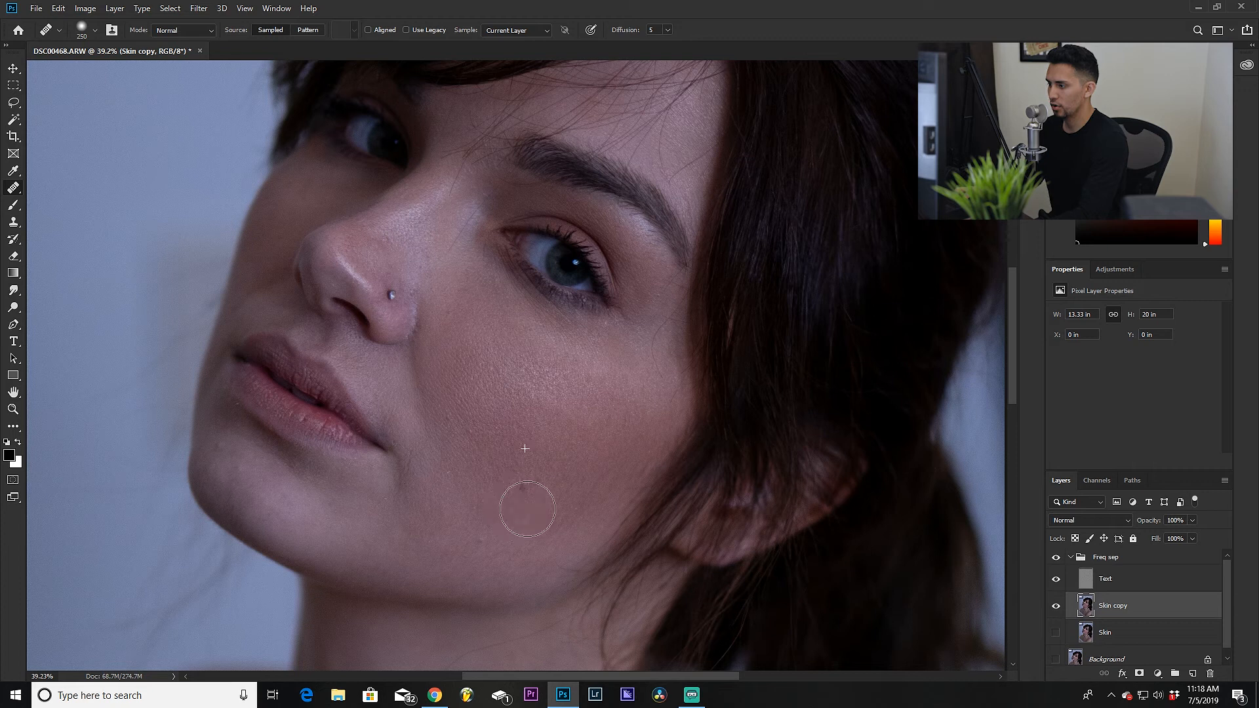
{"action": "left_click", "coordinate": [428, 457]}
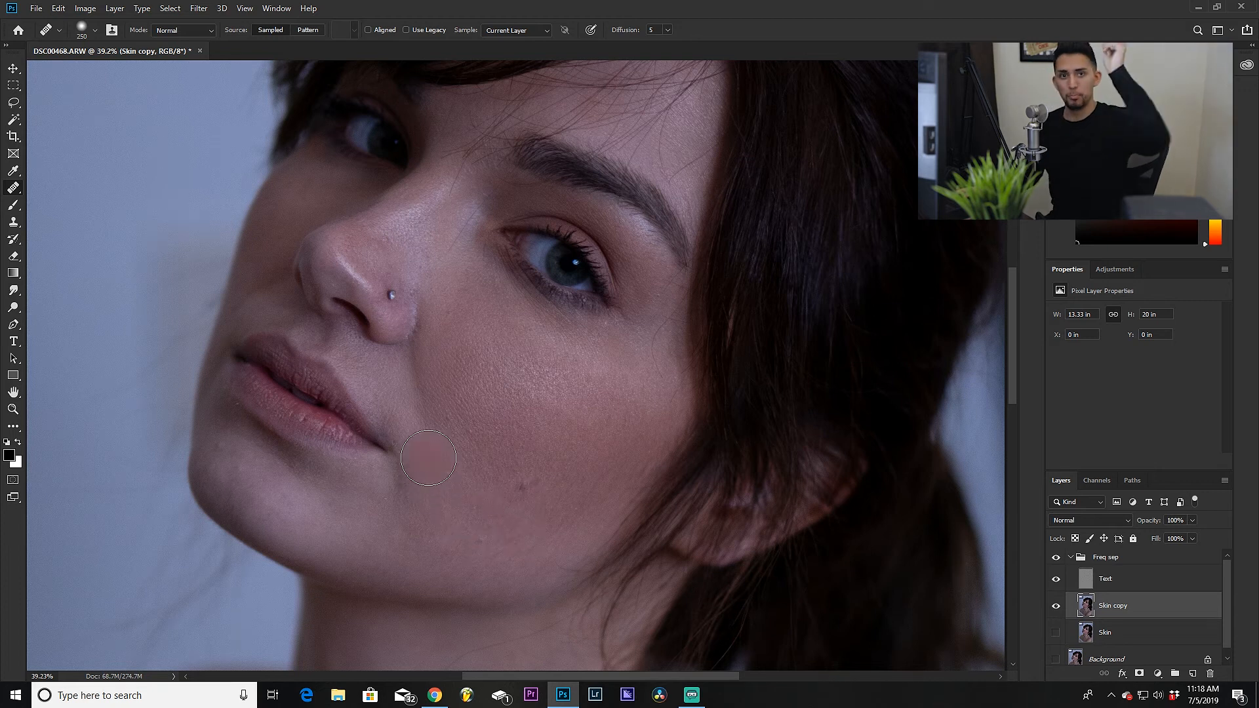
Step: Reduce the healing brush size to 100 and heal small blemishes on the cheek below the eye
{"action": "left_click_drag", "start_coordinate": [505, 353], "coordinate": [511, 487]}
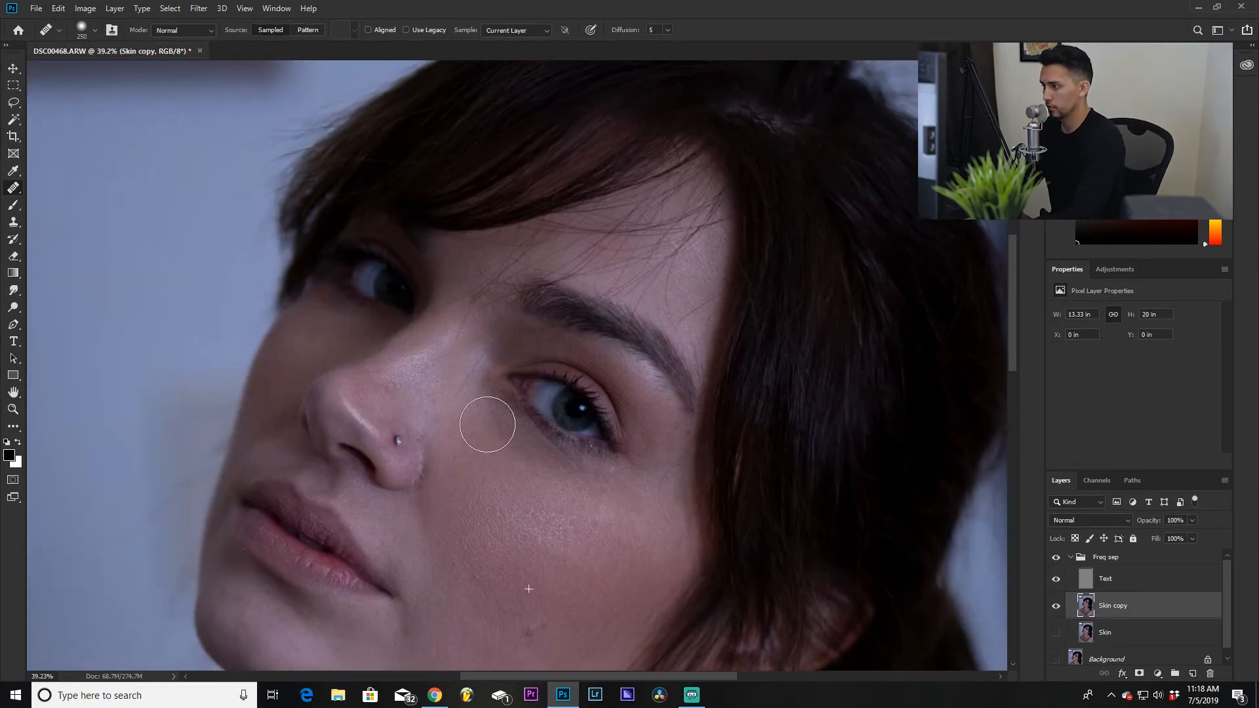
{"action": "scroll", "coordinate": [462, 521], "scroll_direction": "down", "scroll_amount": 1}
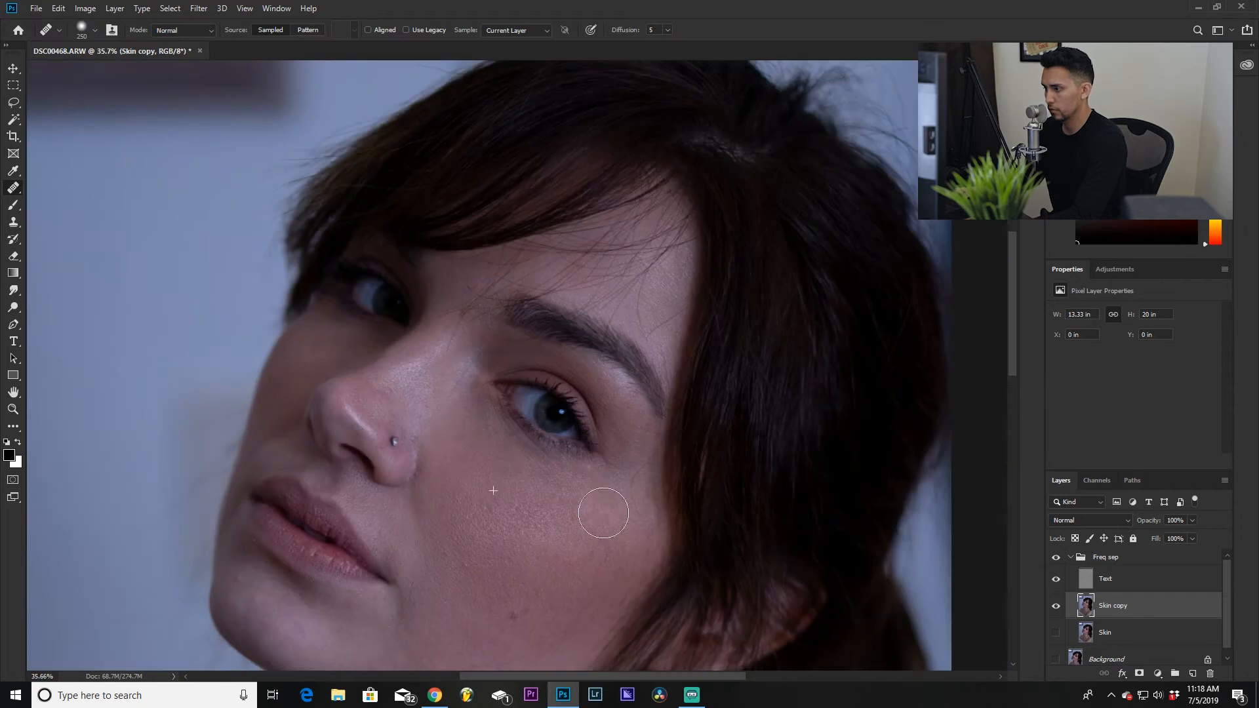
{"action": "scroll", "coordinate": [557, 499], "scroll_direction": "up", "scroll_amount": 4}
{"action": "key", "text": "bracketleft"}
{"action": "key", "text": "bracketleft"}
{"action": "key", "text": "bracketleft"}
{"action": "key", "text": "bracketleft"}
{"action": "key", "text": "bracketleft"}
{"action": "left_click_drag", "start_coordinate": [528, 440], "coordinate": [517, 523]}
{"action": "left_click", "coordinate": [586, 401], "text": "alt"}
{"action": "left_click", "coordinate": [591, 385]}
Step: Heal remaining spots on the cheek and on the skin beside the nose
{"action": "mouse_move", "coordinate": [842, 388]}
{"action": "left_mouse_down"}
{"action": "mouse_move", "coordinate": [596, 421]}
{"action": "mouse_move", "coordinate": [790, 272]}
{"action": "left_mouse_up"}
{"action": "left_click_drag", "start_coordinate": [334, 393], "coordinate": [340, 378]}
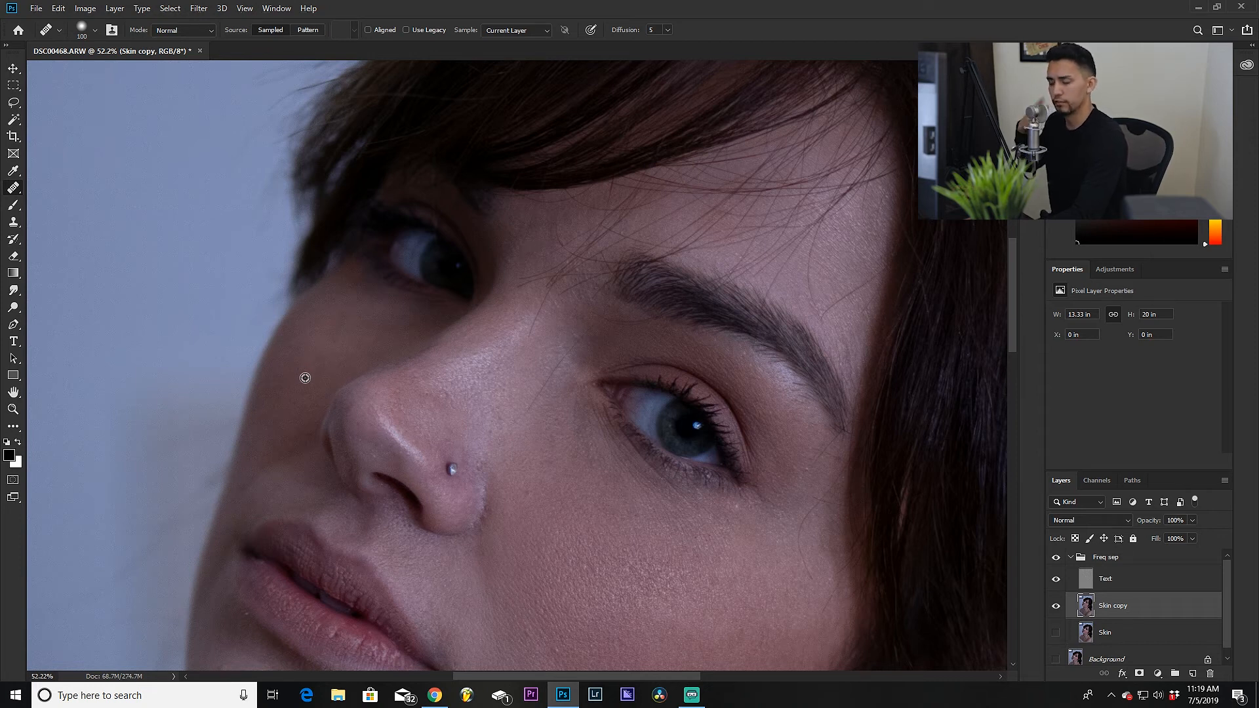
{"action": "scroll", "coordinate": [618, 590], "scroll_direction": "down", "scroll_amount": 2}
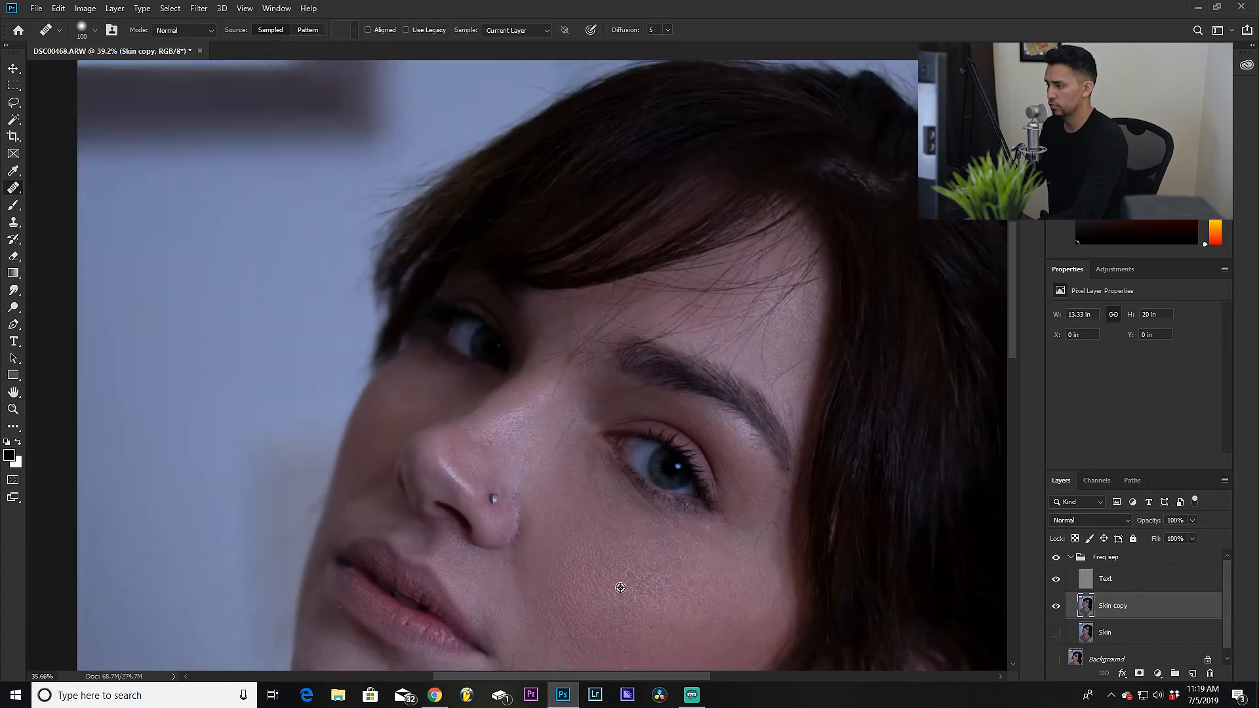
{"action": "left_click_drag", "start_coordinate": [637, 617], "coordinate": [568, 485]}
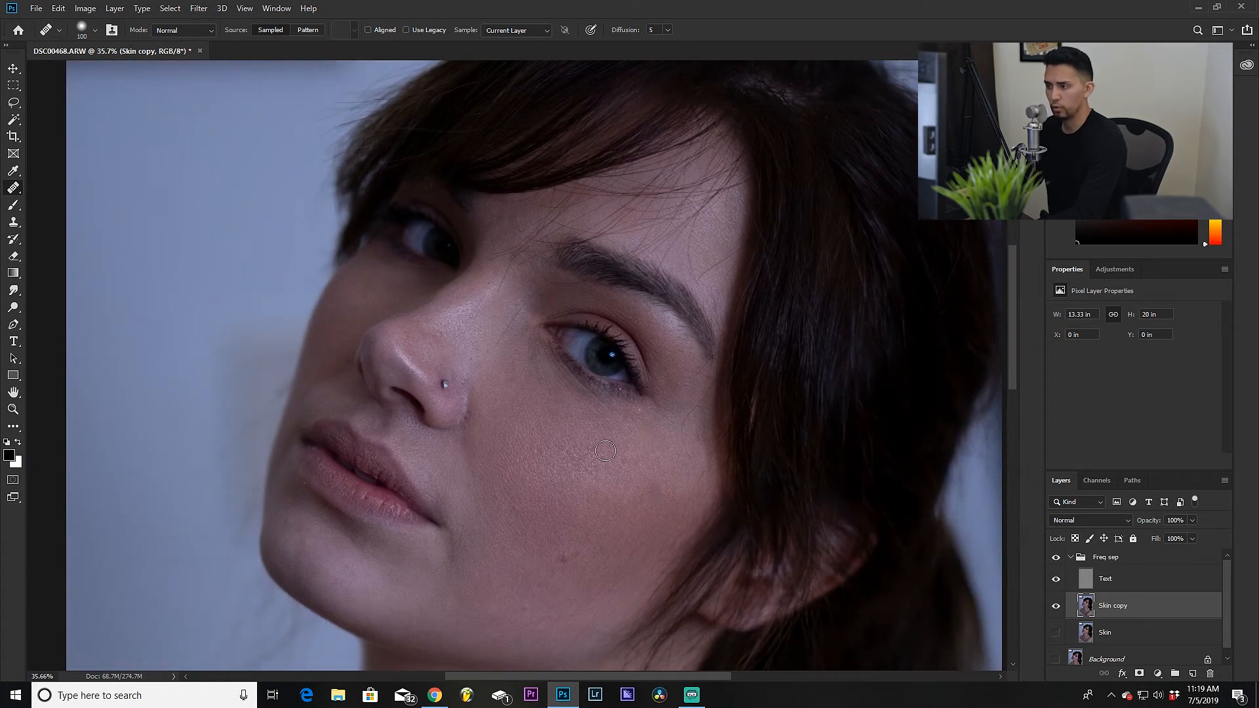
{"action": "mouse_move", "coordinate": [413, 296]}
{"action": "left_mouse_down"}
{"action": "mouse_move", "coordinate": [484, 430]}
{"action": "mouse_move", "coordinate": [429, 433]}
{"action": "mouse_move", "coordinate": [422, 456]}
{"action": "left_mouse_up"}
{"action": "left_click", "coordinate": [619, 593], "text": "alt"}
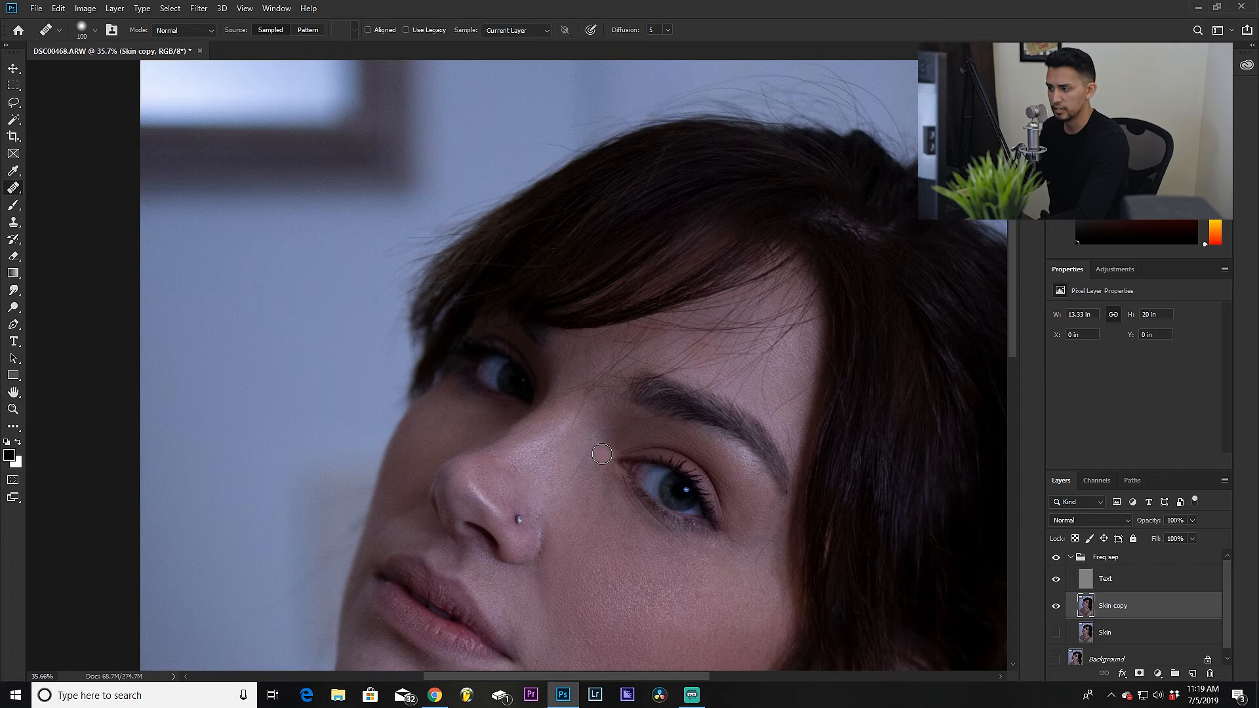
{"action": "scroll", "coordinate": [411, 456], "scroll_direction": "up", "scroll_amount": 4}
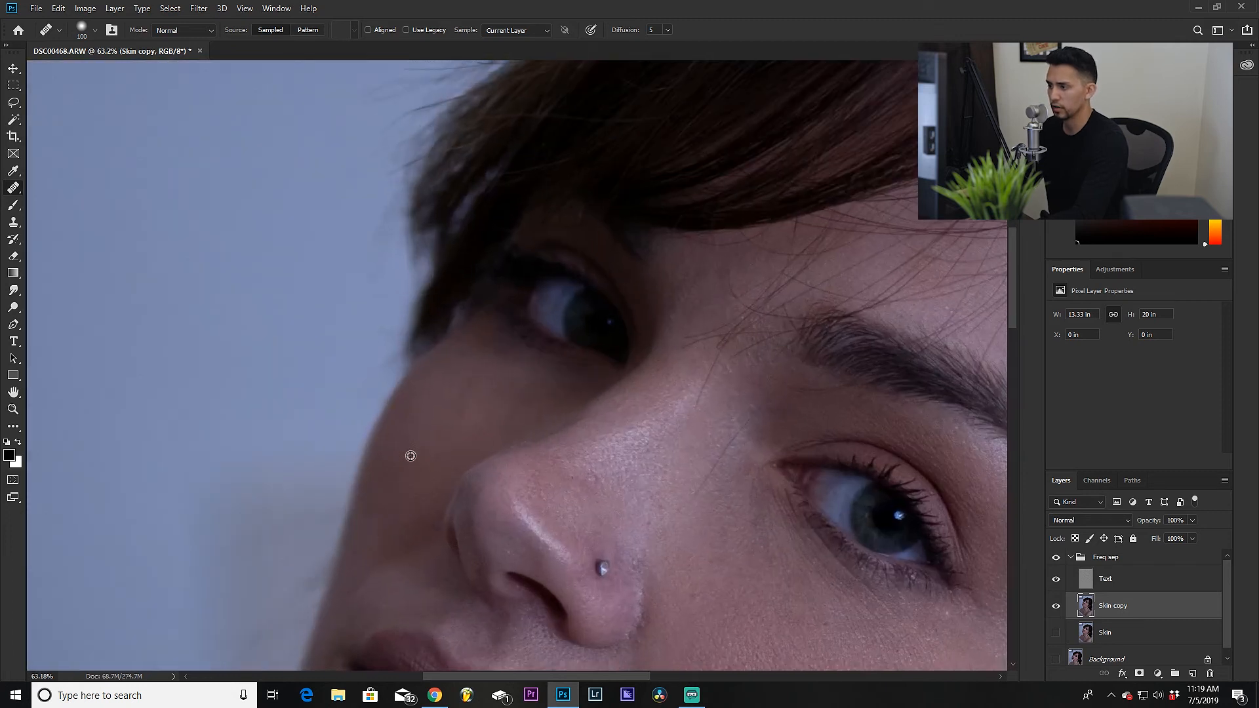
{"action": "left_click", "coordinate": [401, 454], "text": "alt"}
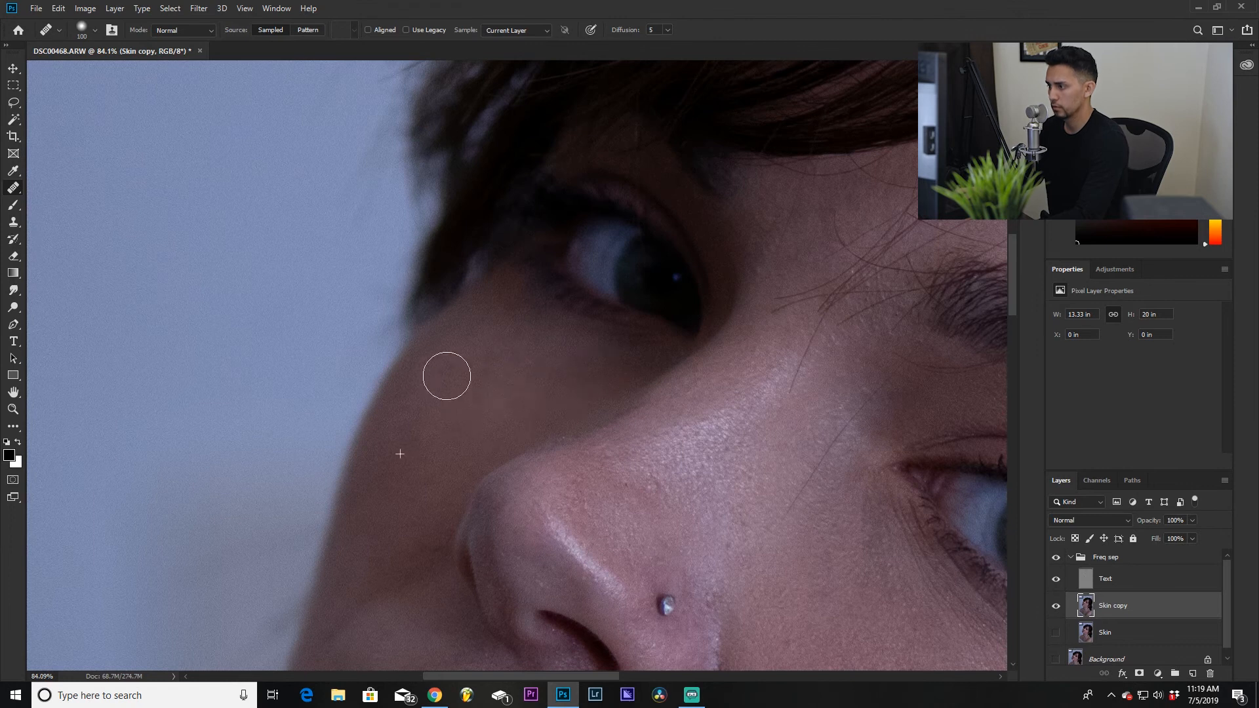
Step: Heal a blemish on the neck below the chin
{"action": "scroll", "coordinate": [394, 511], "scroll_direction": "down", "scroll_amount": 5}
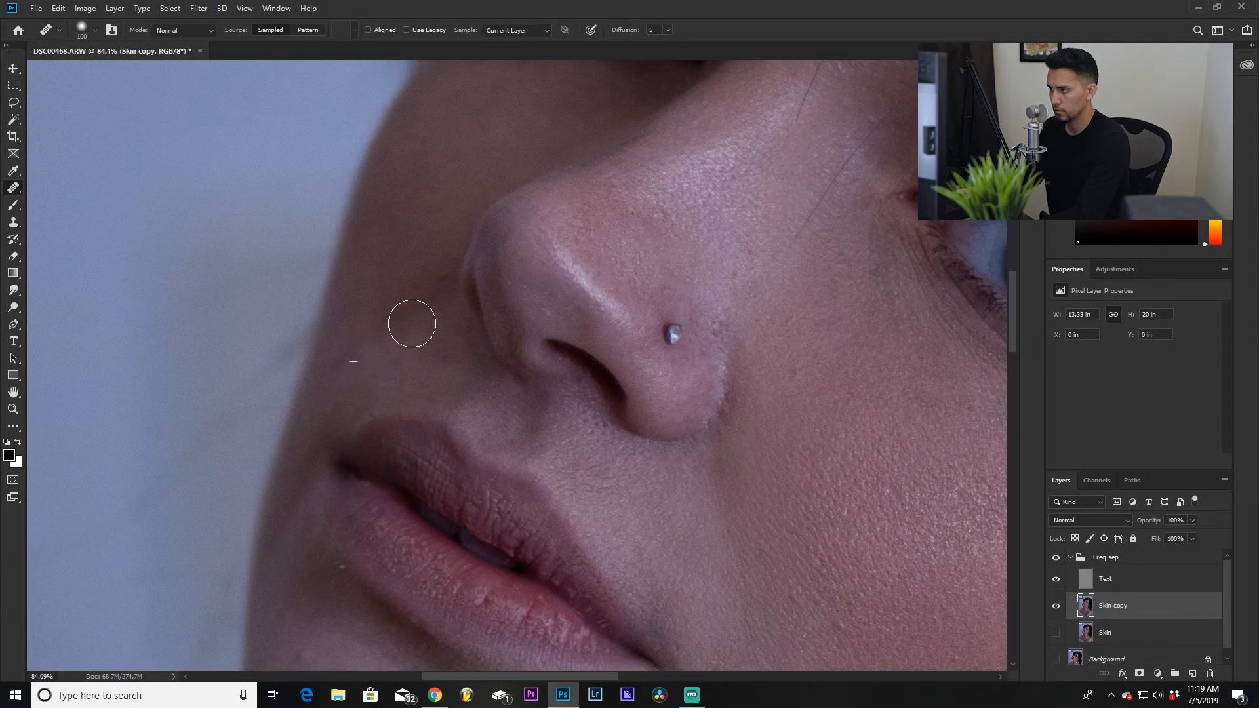
{"action": "scroll", "coordinate": [379, 361], "scroll_direction": "down", "scroll_amount": 4}
{"action": "scroll", "coordinate": [453, 394], "scroll_direction": "up", "scroll_amount": 4}
{"action": "left_click_drag", "start_coordinate": [887, 580], "coordinate": [759, 378]}
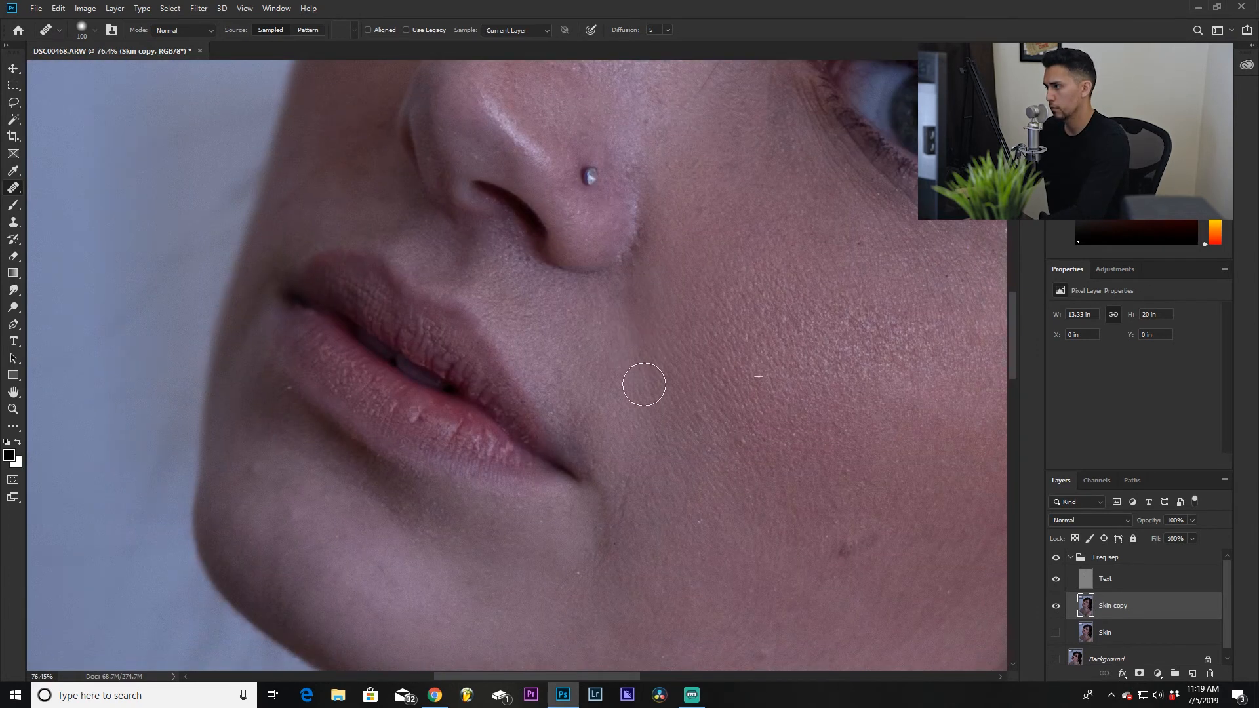
{"action": "left_click_drag", "start_coordinate": [377, 600], "coordinate": [528, 494]}
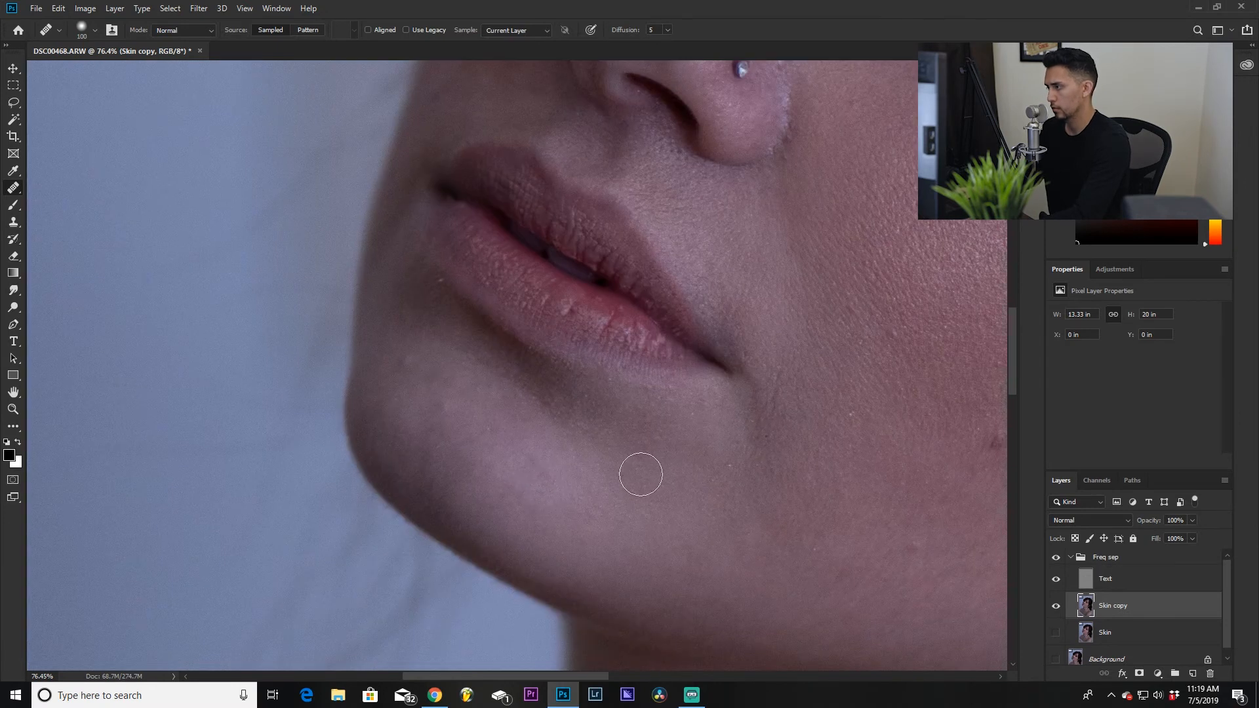
{"action": "scroll", "coordinate": [631, 493], "scroll_direction": "down", "scroll_amount": 5}
{"action": "scroll", "coordinate": [465, 426], "scroll_direction": "up", "scroll_amount": 4}
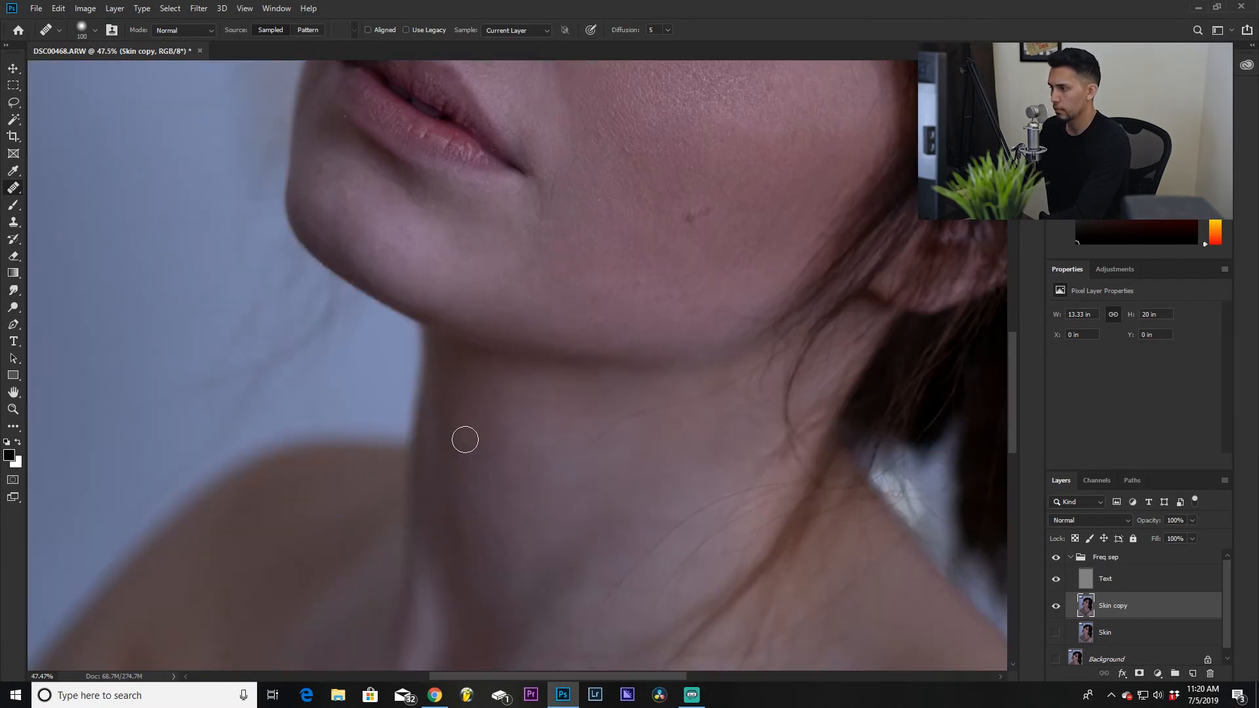
{"action": "left_click", "coordinate": [507, 585]}
{"action": "left_click_drag", "start_coordinate": [507, 585], "coordinate": [401, 270]}
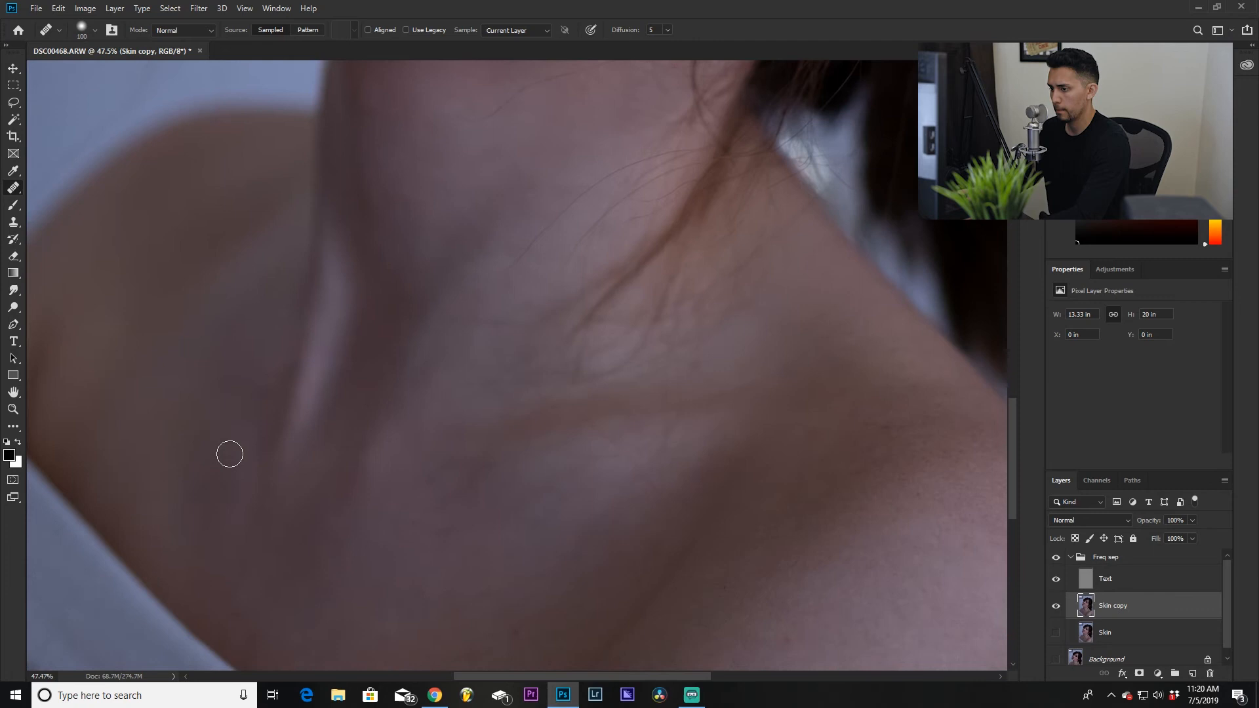
Step: Heal a couple of spots on the lower cheek near the jawline
{"action": "scroll", "coordinate": [426, 466], "scroll_direction": "down", "scroll_amount": 4}
{"action": "scroll", "coordinate": [525, 367], "scroll_direction": "up", "scroll_amount": 4}
{"action": "left_click", "coordinate": [504, 360], "text": "alt"}
{"action": "left_click", "coordinate": [466, 371]}
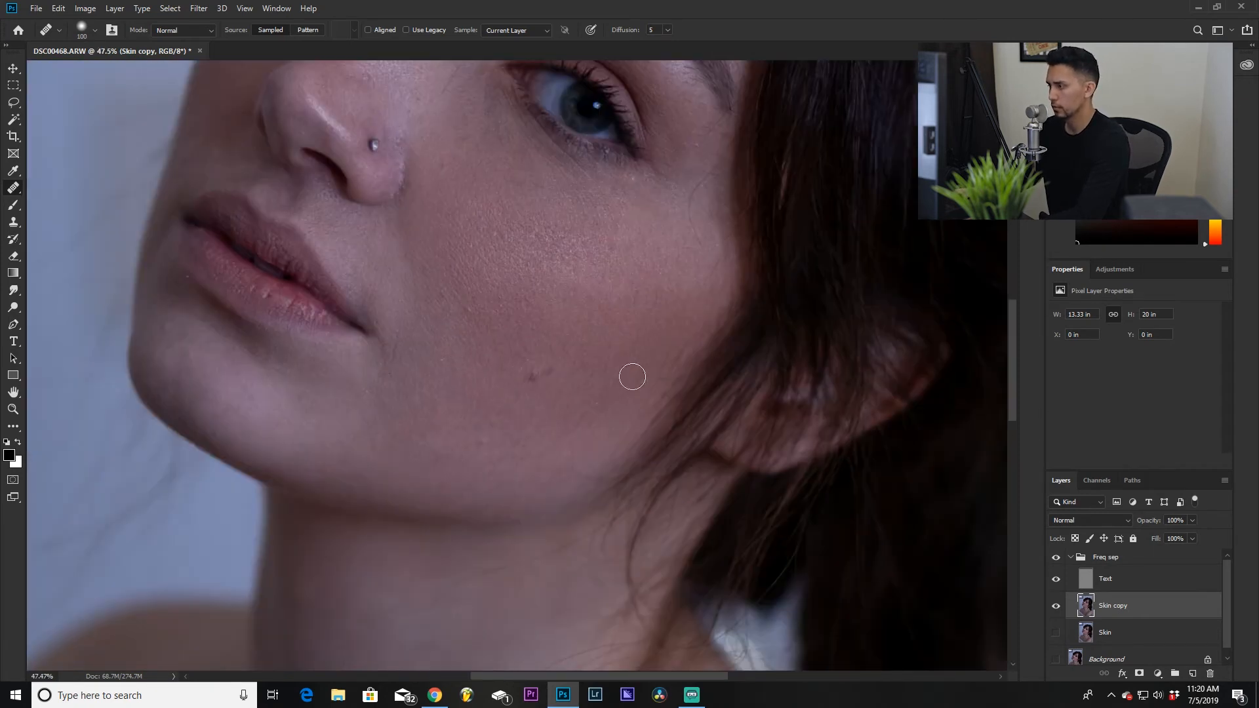
{"action": "scroll", "coordinate": [367, 354], "scroll_direction": "down", "scroll_amount": 4}
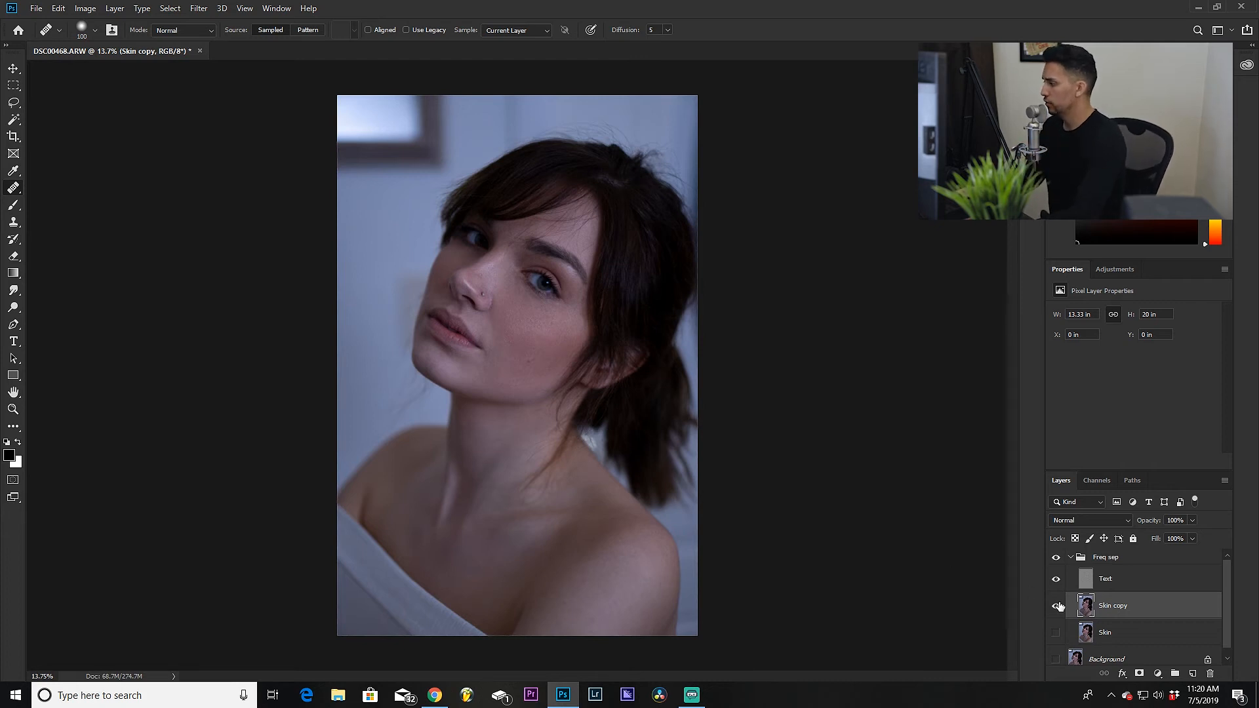
Step: Toggle the Freq sep group's visibility repeatedly to compare the retouched skin with the original
{"action": "left_click", "coordinate": [1056, 558]}
{"action": "left_click", "coordinate": [1055, 557]}
{"action": "scroll", "coordinate": [1073, 622], "scroll_direction": "down", "scroll_amount": 1}
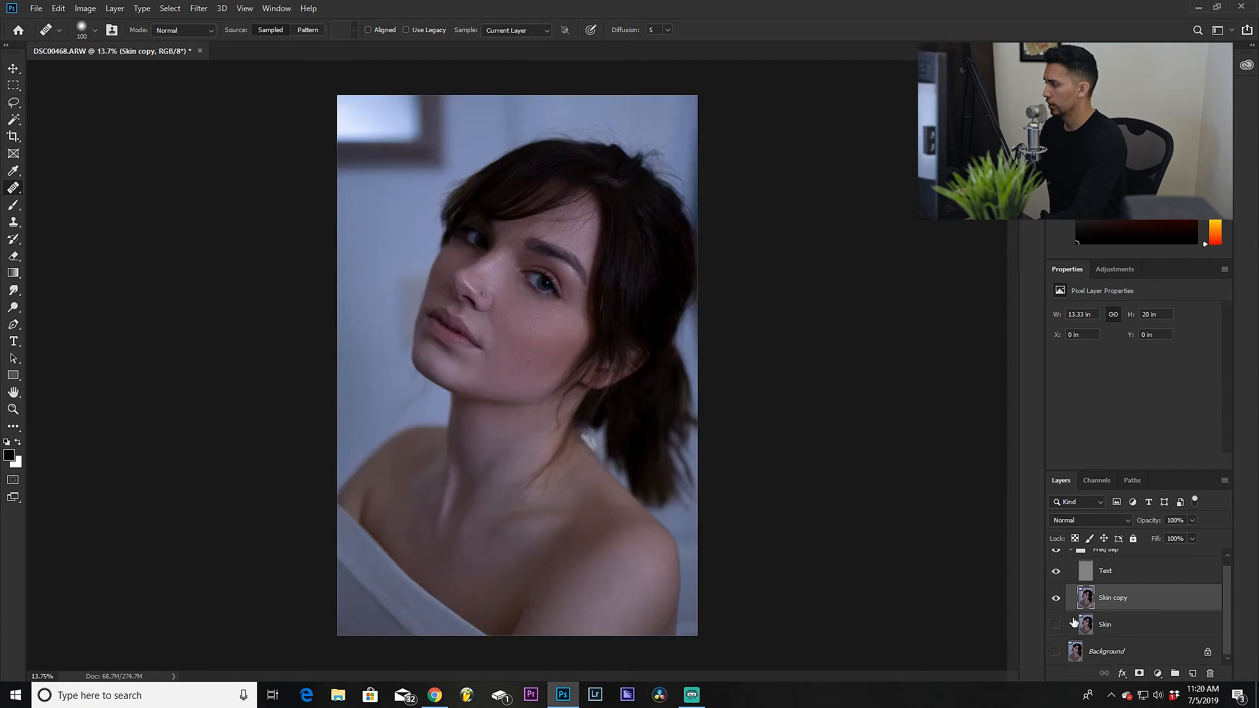
{"action": "scroll", "coordinate": [1088, 610], "scroll_direction": "up", "scroll_amount": 1}
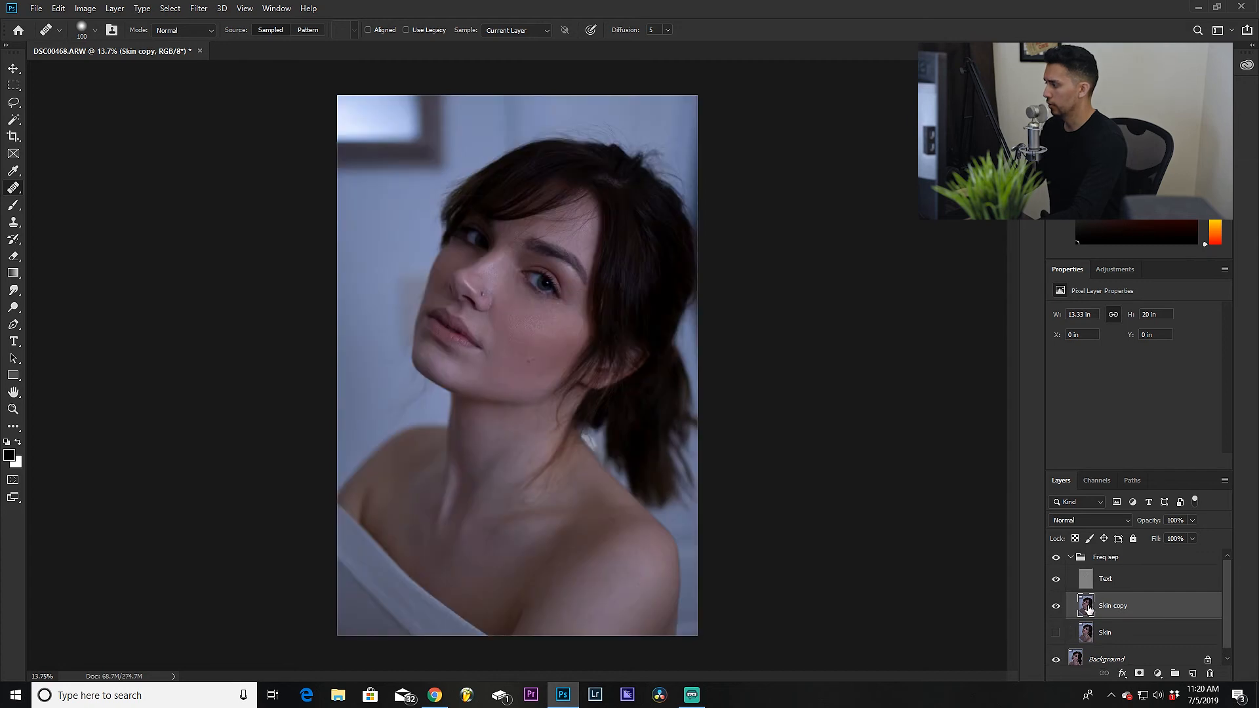
{"action": "left_click", "coordinate": [1057, 558]}
{"action": "left_click", "coordinate": [1056, 559]}
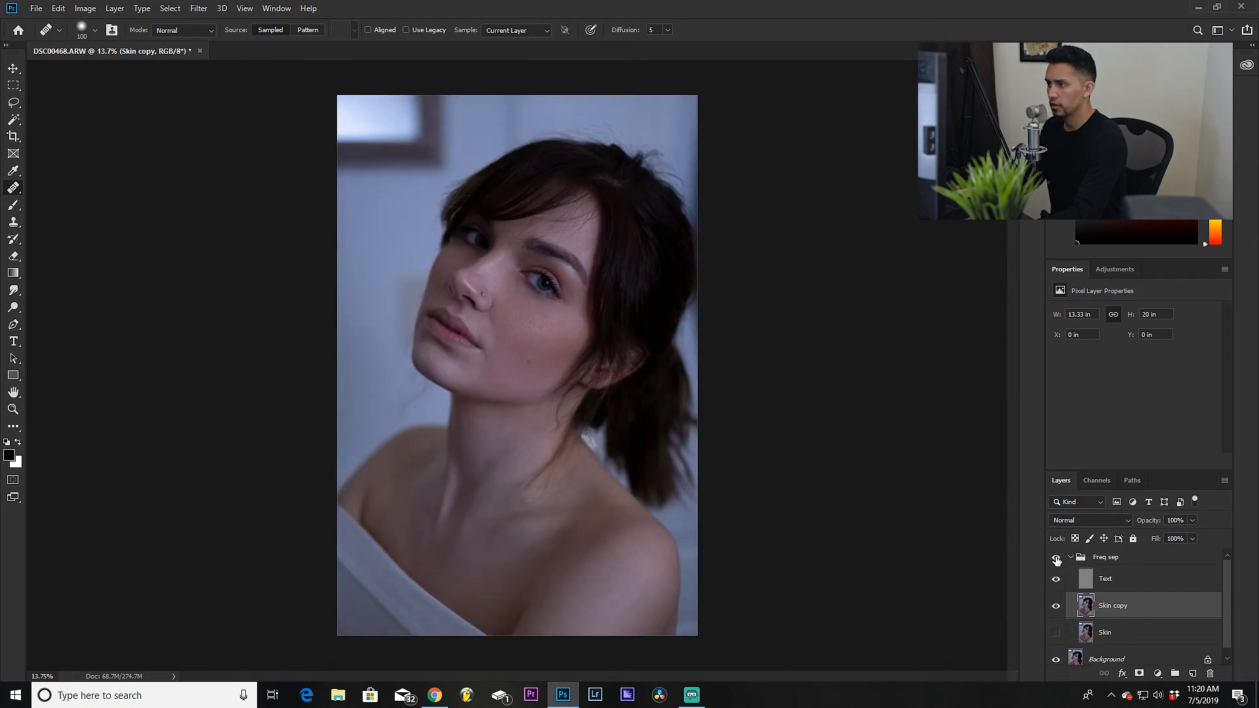
{"action": "left_click", "coordinate": [1056, 559]}
{"action": "left_click", "coordinate": [1056, 558]}
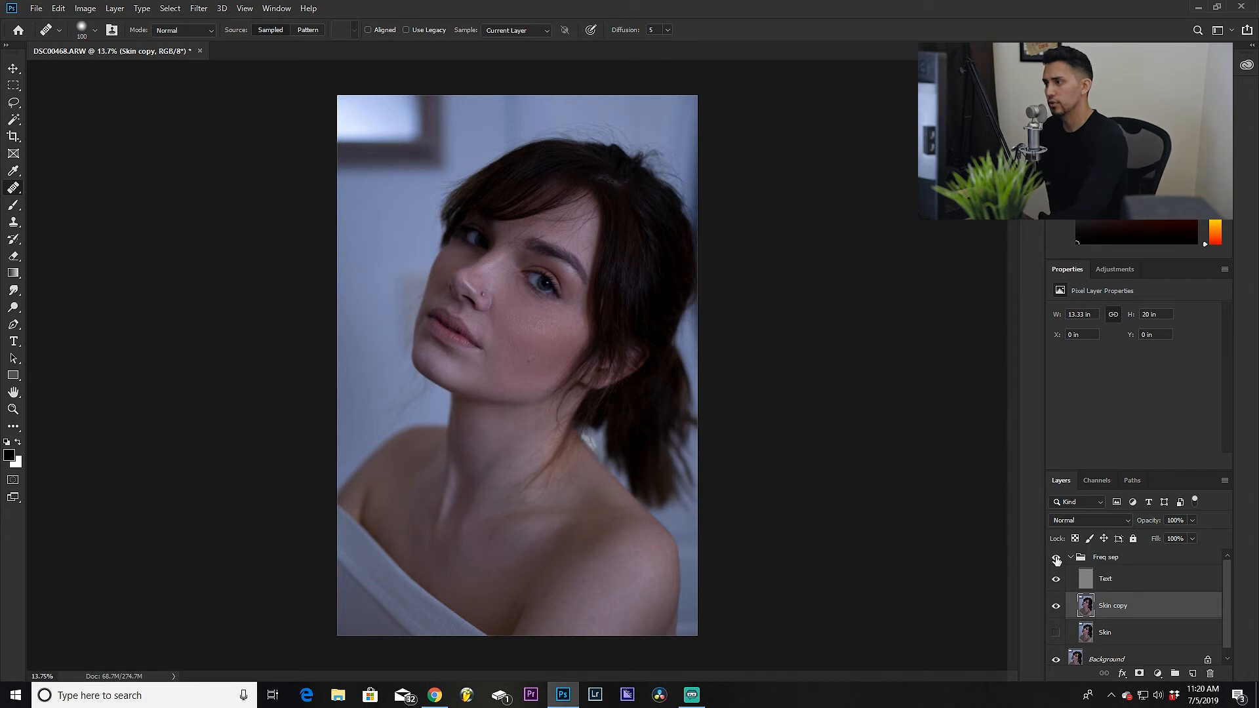
{"action": "left_click", "coordinate": [1056, 559]}
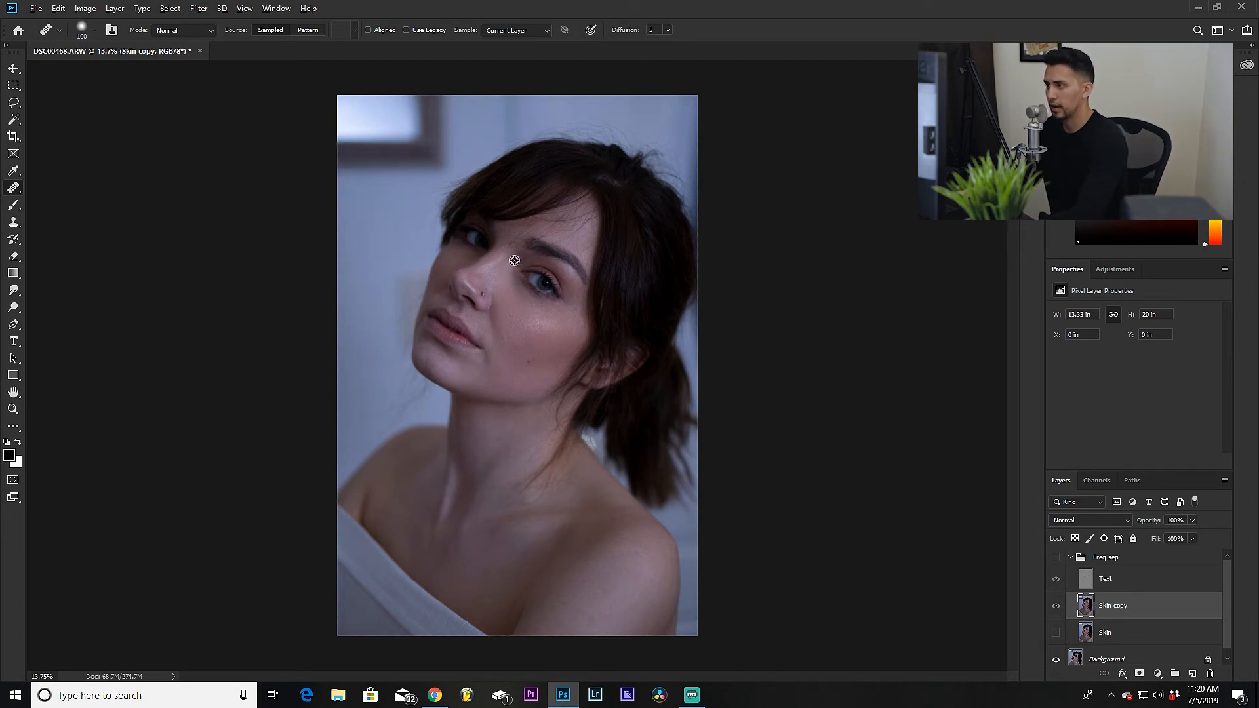
{"action": "scroll", "coordinate": [514, 261], "scroll_direction": "up", "scroll_amount": 3}
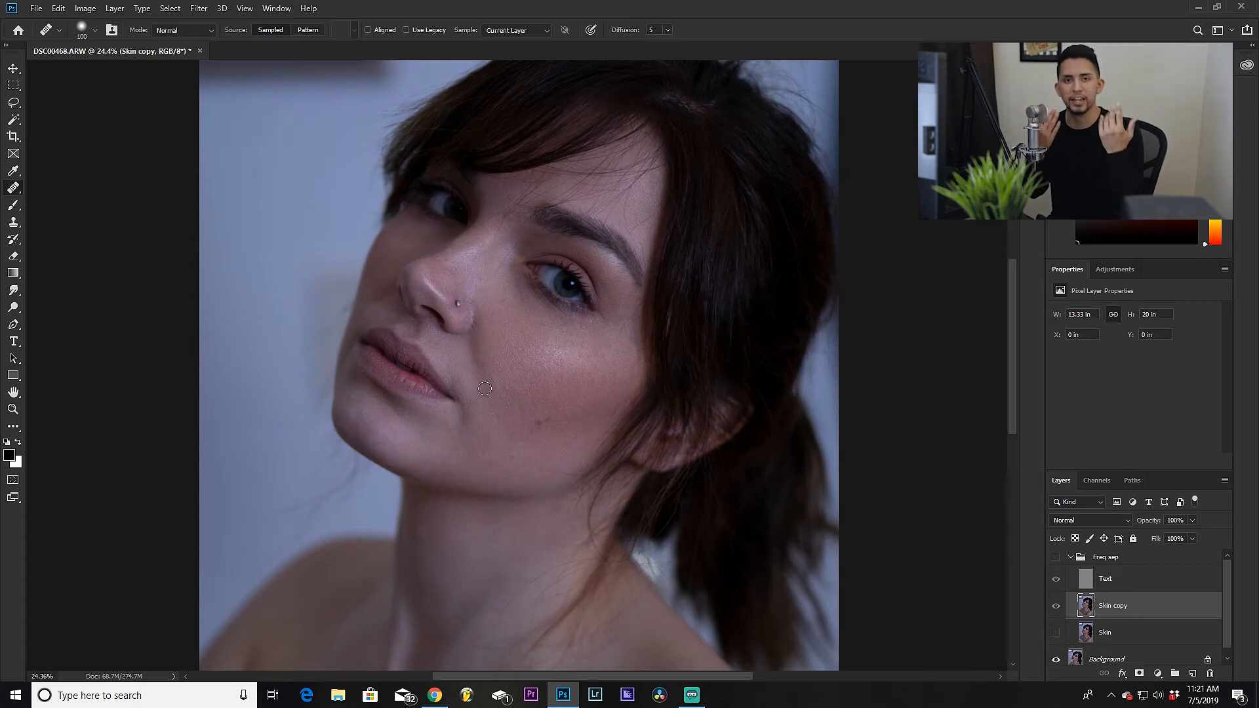
{"action": "scroll", "coordinate": [590, 459], "scroll_direction": "down", "scroll_amount": 2}
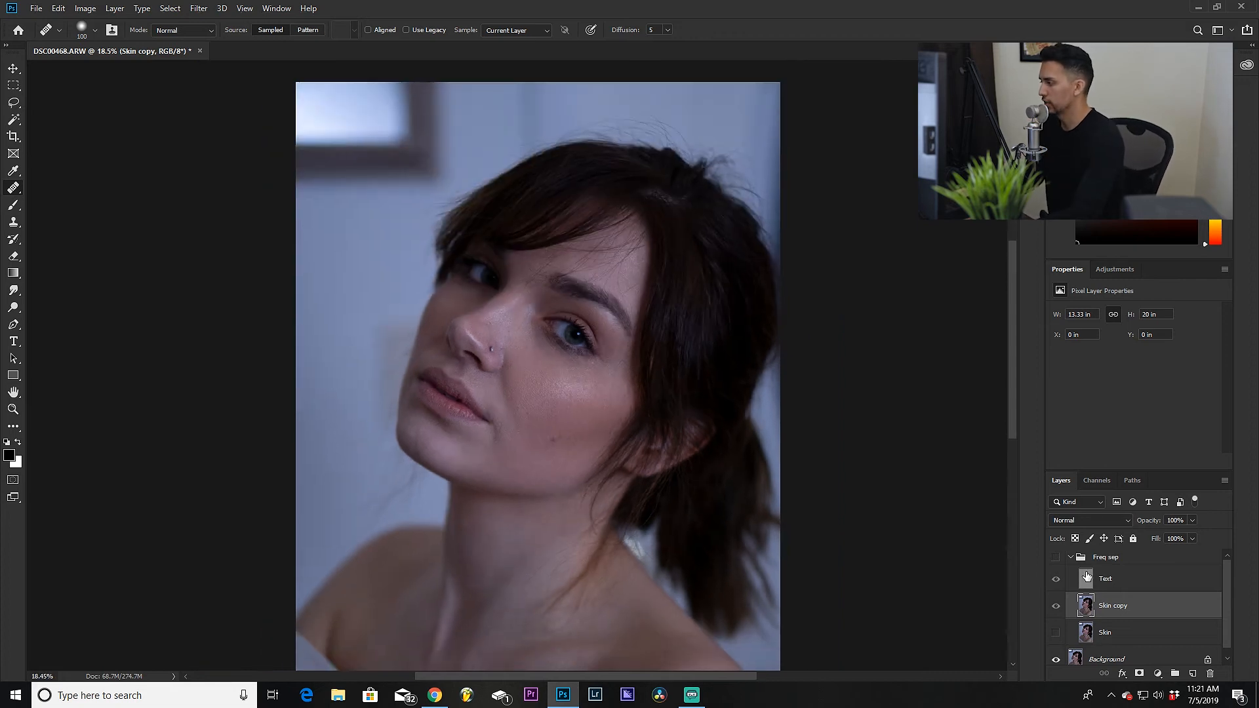
{"action": "left_click", "coordinate": [1055, 558]}
{"action": "left_click", "coordinate": [1055, 558]}
{"action": "left_click", "coordinate": [1056, 558]}
{"action": "left_click", "coordinate": [1056, 558]}
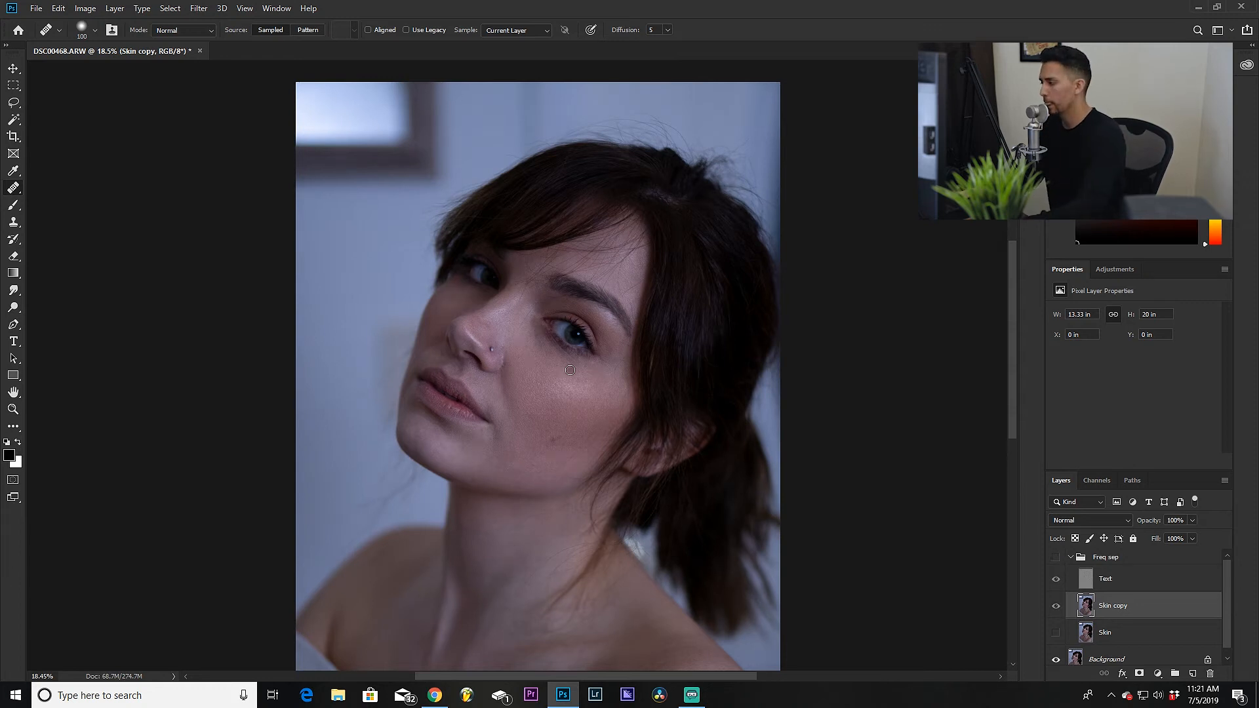
{"action": "left_click", "coordinate": [1056, 559]}
{"action": "left_click", "coordinate": [1056, 560]}
{"action": "left_click", "coordinate": [1056, 558]}
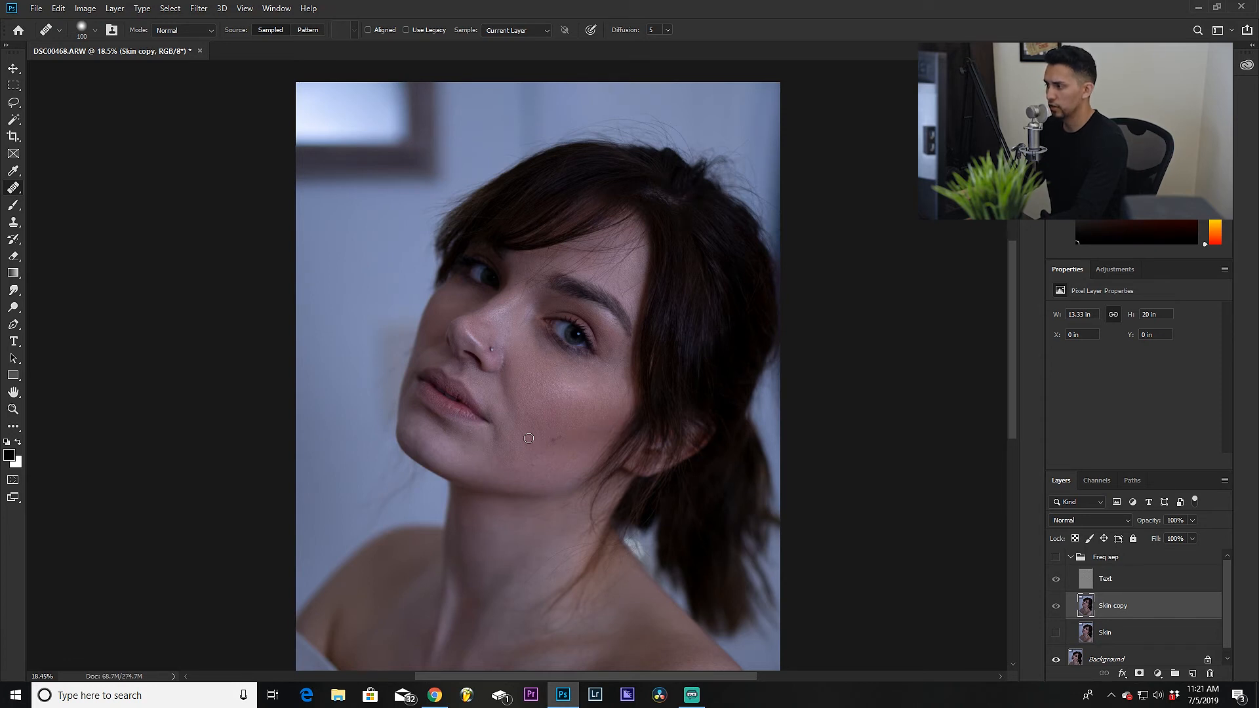
{"action": "left_click", "coordinate": [1056, 558]}
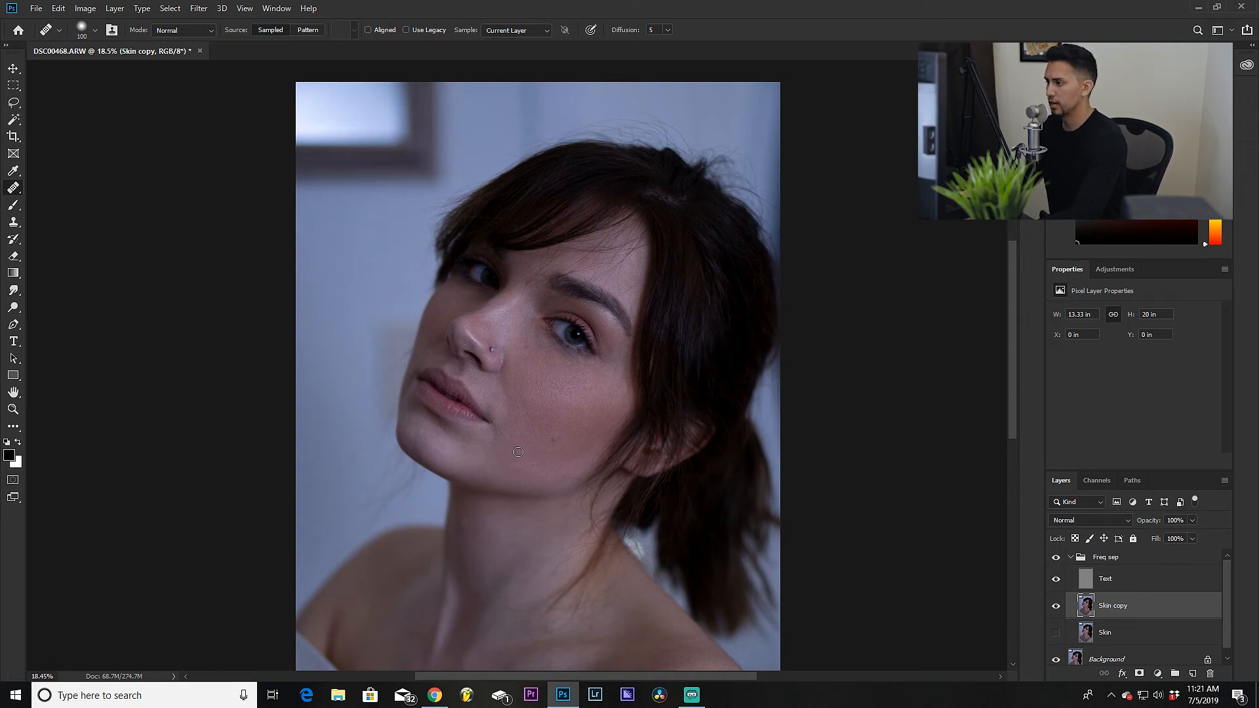
Step: Increase the healing brush size to 250 and heal a spot on the lower cheek
{"action": "scroll", "coordinate": [523, 445], "scroll_direction": "up", "scroll_amount": 2}
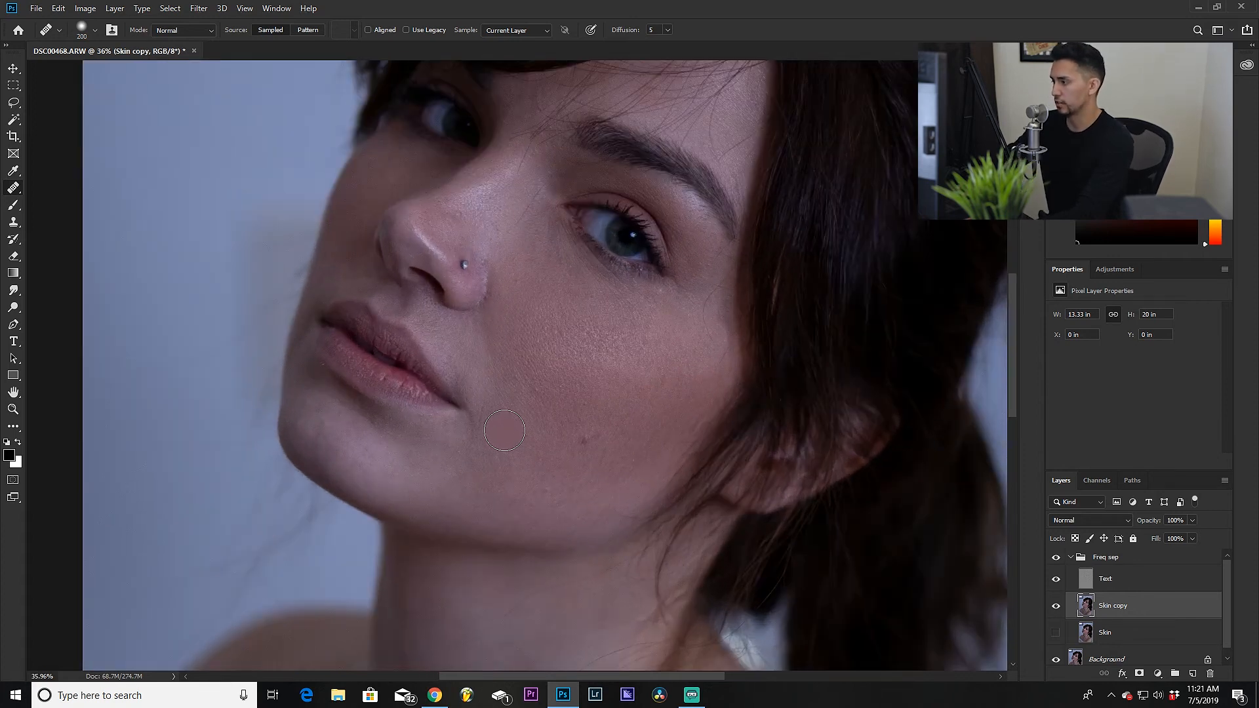
{"action": "key", "text": "bracketright"}
{"action": "key", "text": "bracketright"}
{"action": "key", "text": "bracketright"}
{"action": "key", "text": "bracketright"}
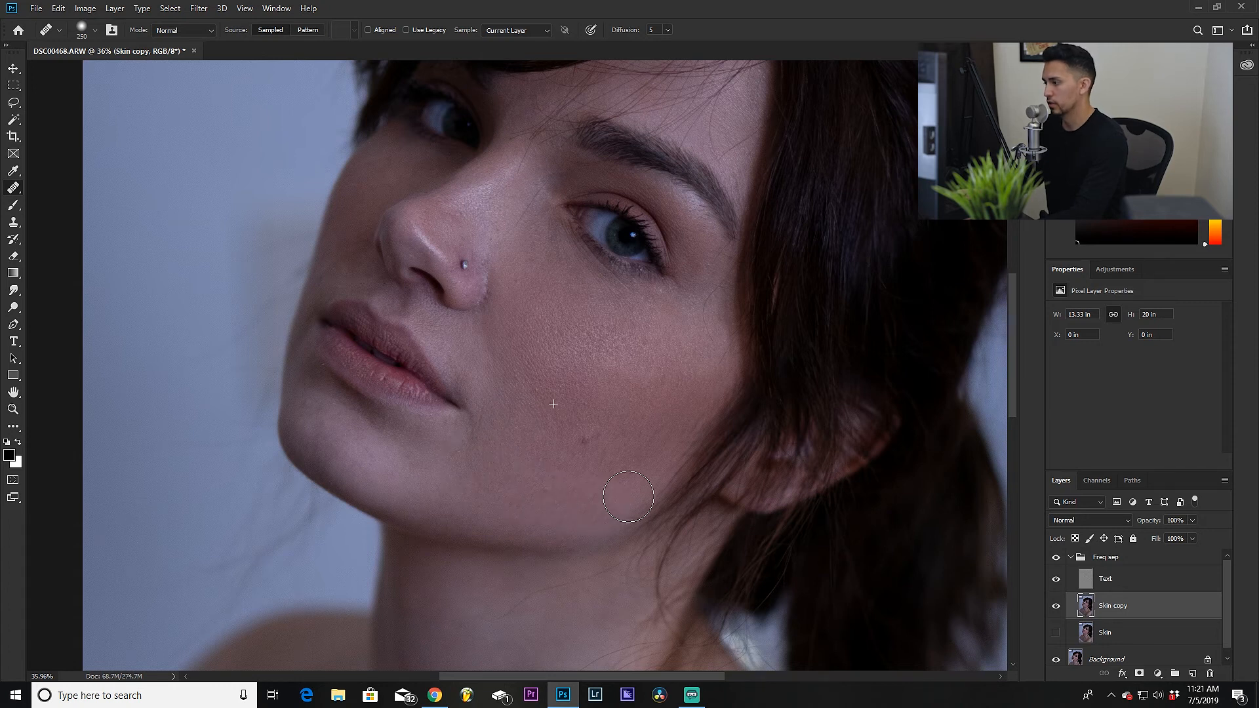
{"action": "left_click", "coordinate": [627, 360]}
{"action": "scroll", "coordinate": [609, 416], "scroll_direction": "down", "scroll_amount": 5}
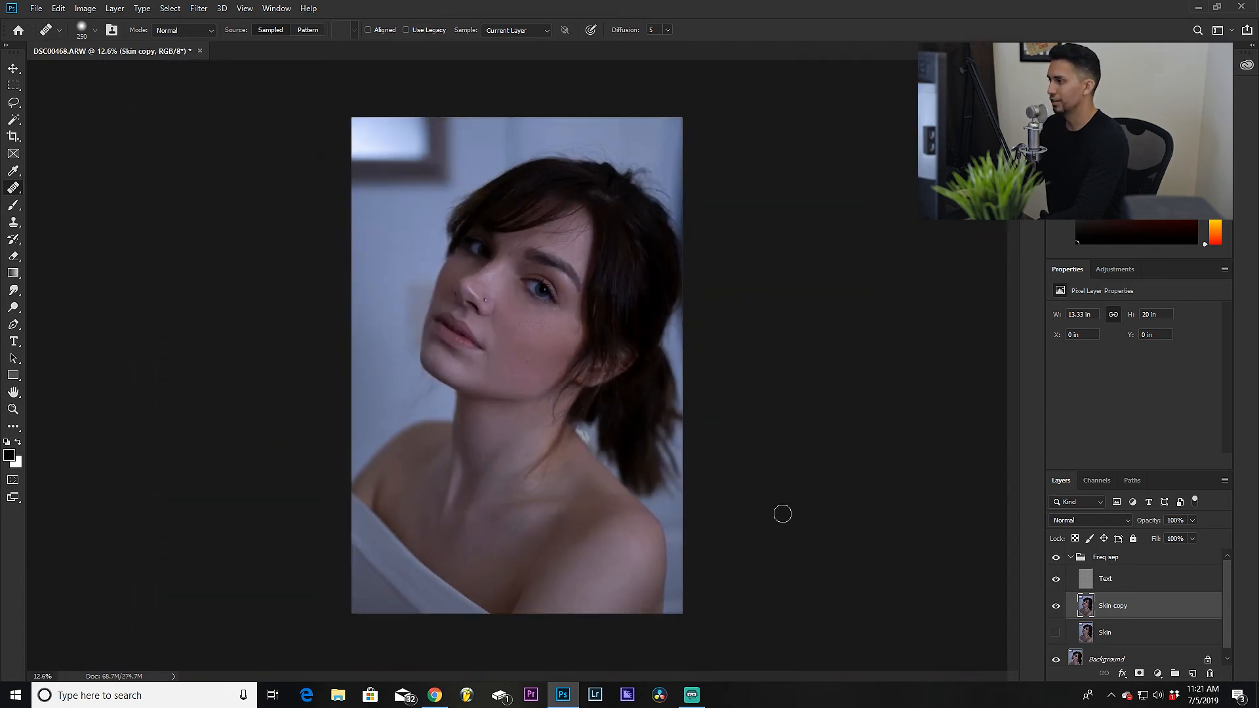
Step: Toggle the Freq sep group on and off once more to compare before and after
{"action": "left_click", "coordinate": [1055, 559]}
{"action": "left_click", "coordinate": [1054, 558]}
{"action": "left_click", "coordinate": [1055, 559]}
{"action": "left_click", "coordinate": [1054, 558]}
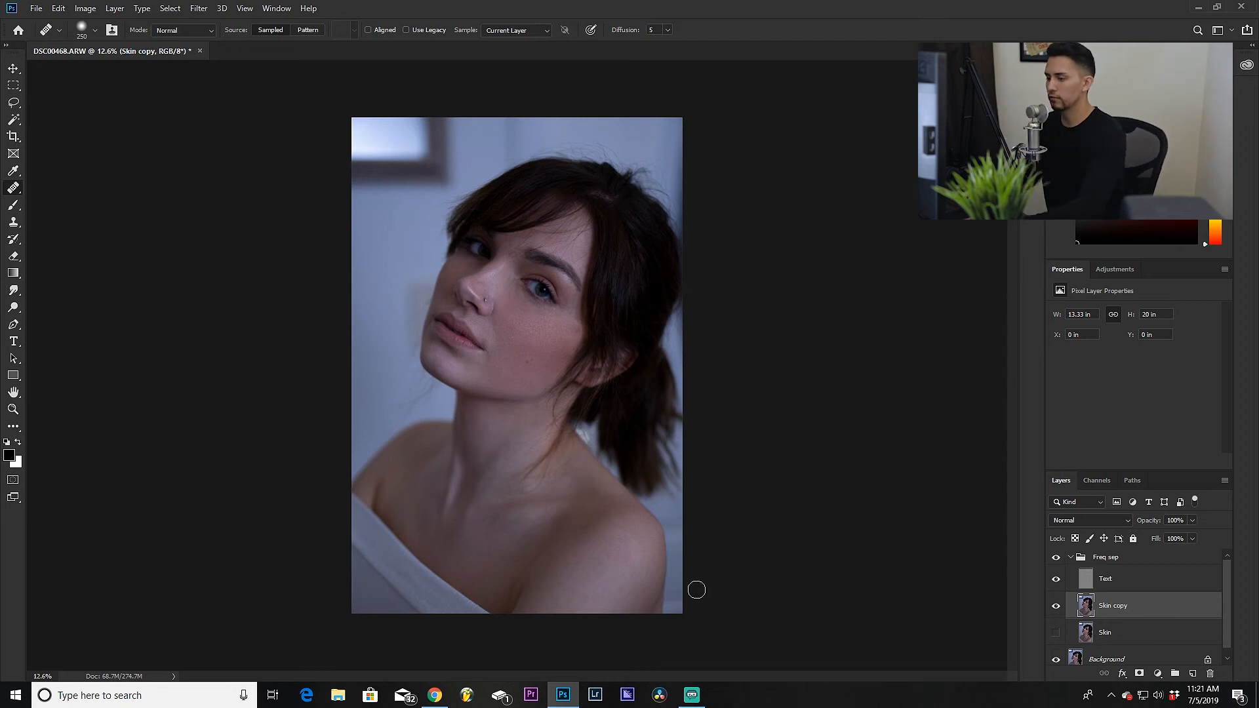
{"action": "left_click", "coordinate": [435, 695]}
{"action": "left_click", "coordinate": [397, 19]}
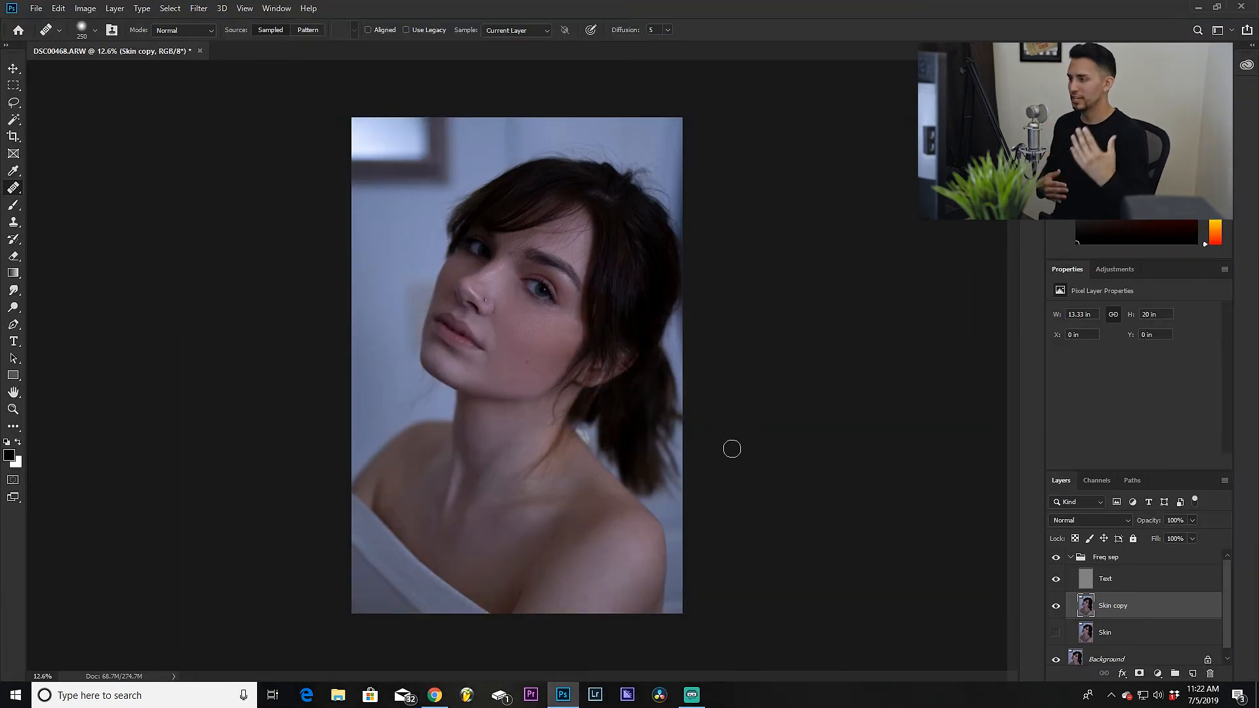
Step: Paint a short healing stroke on the cheek beside the nose
{"action": "scroll", "coordinate": [501, 317], "scroll_direction": "up", "scroll_amount": 3}
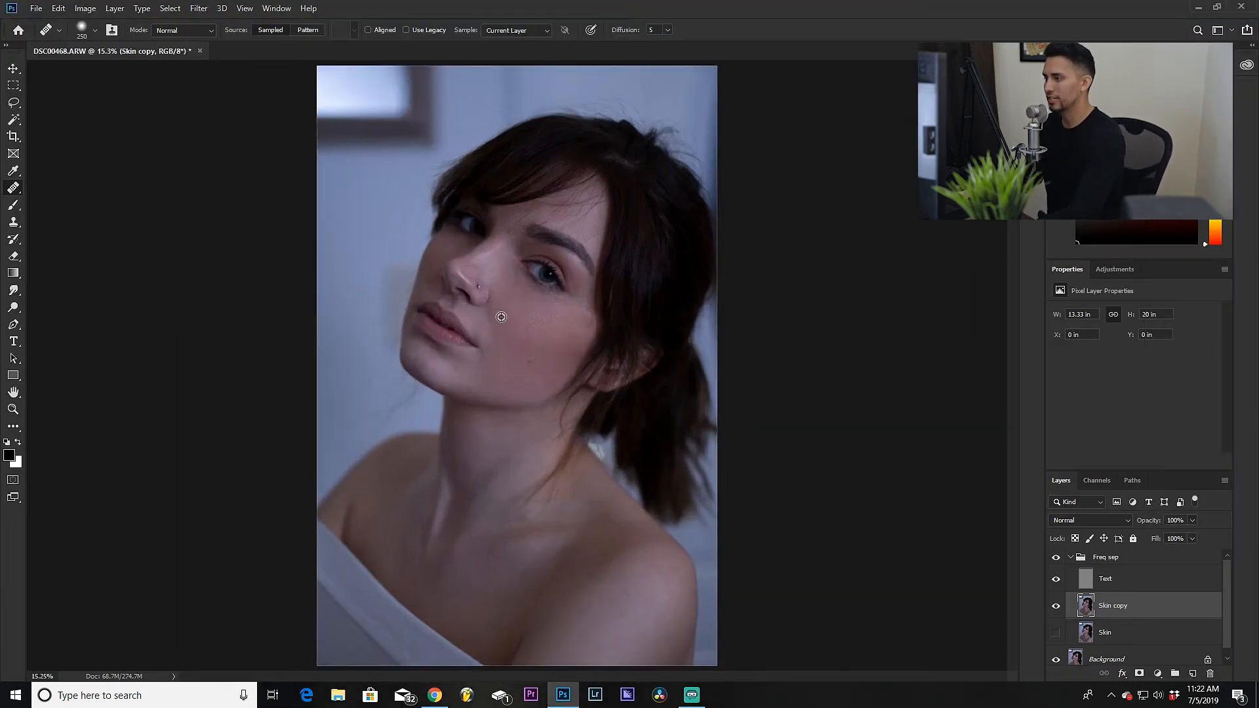
{"action": "scroll", "coordinate": [501, 317], "scroll_direction": "up", "scroll_amount": 3}
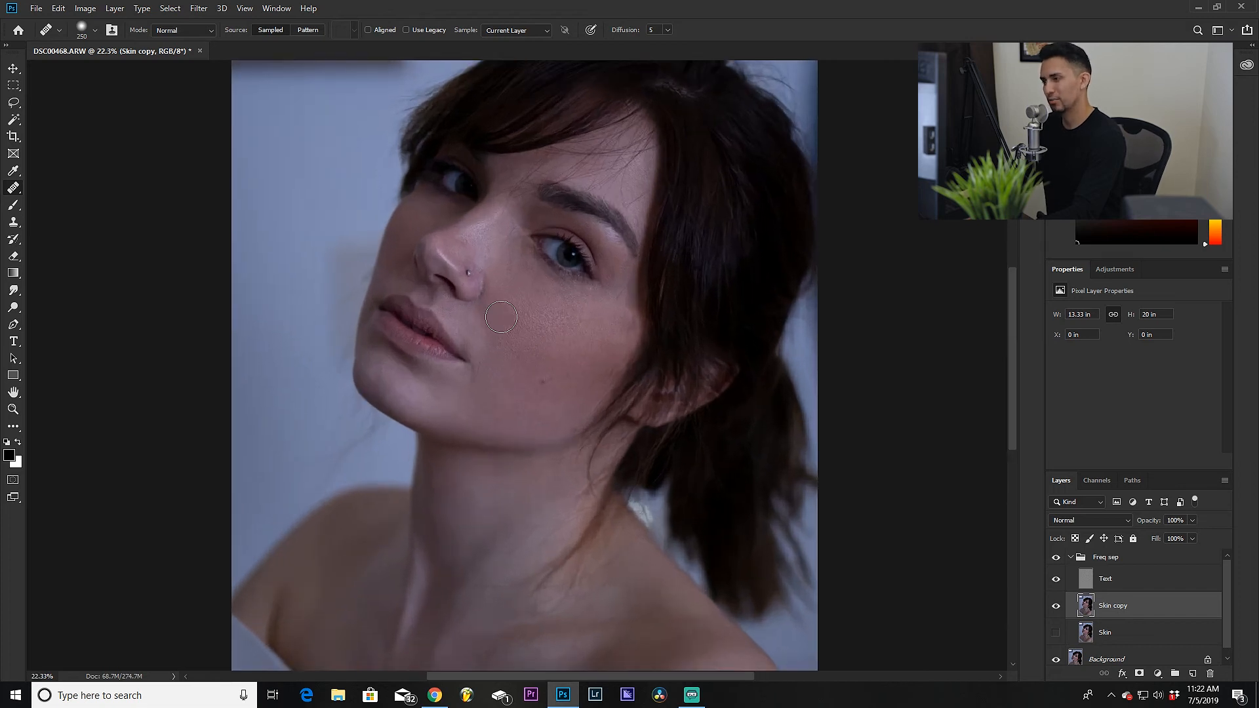
{"action": "left_click_drag", "start_coordinate": [511, 295], "coordinate": [495, 360]}
{"action": "scroll", "coordinate": [495, 360], "scroll_direction": "down", "scroll_amount": 1}
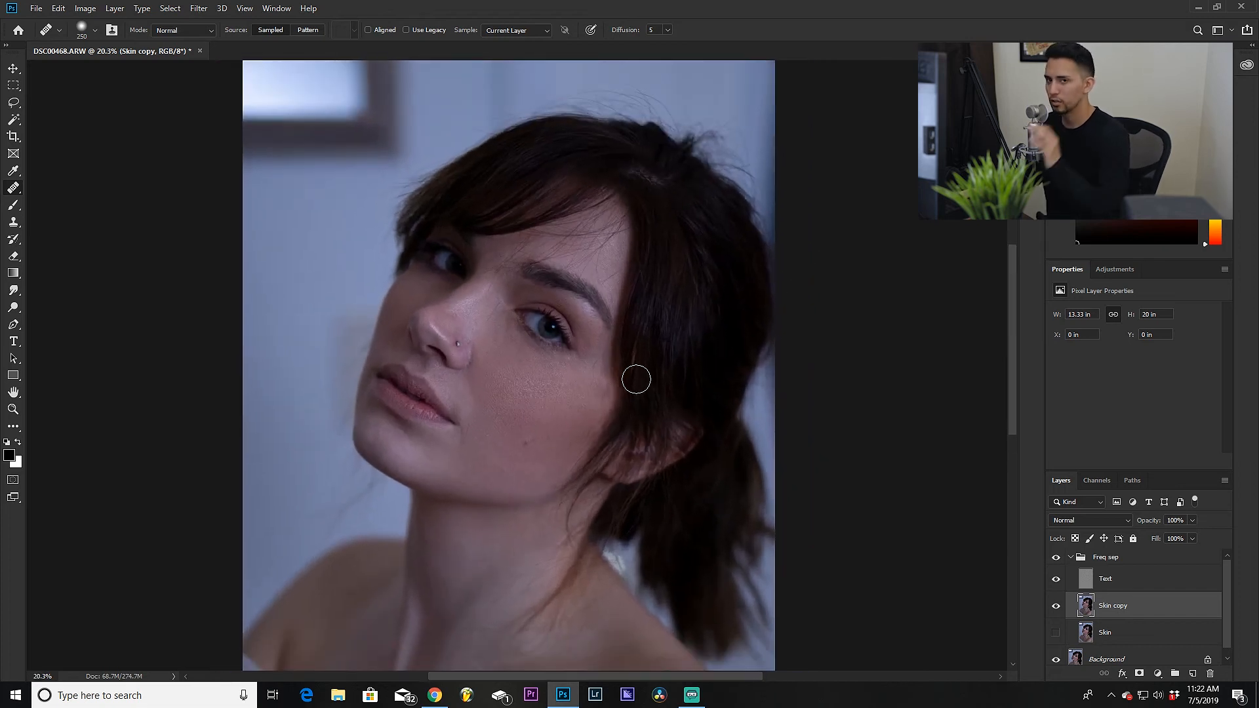
{"action": "scroll", "coordinate": [812, 500], "scroll_direction": "down", "scroll_amount": 4}
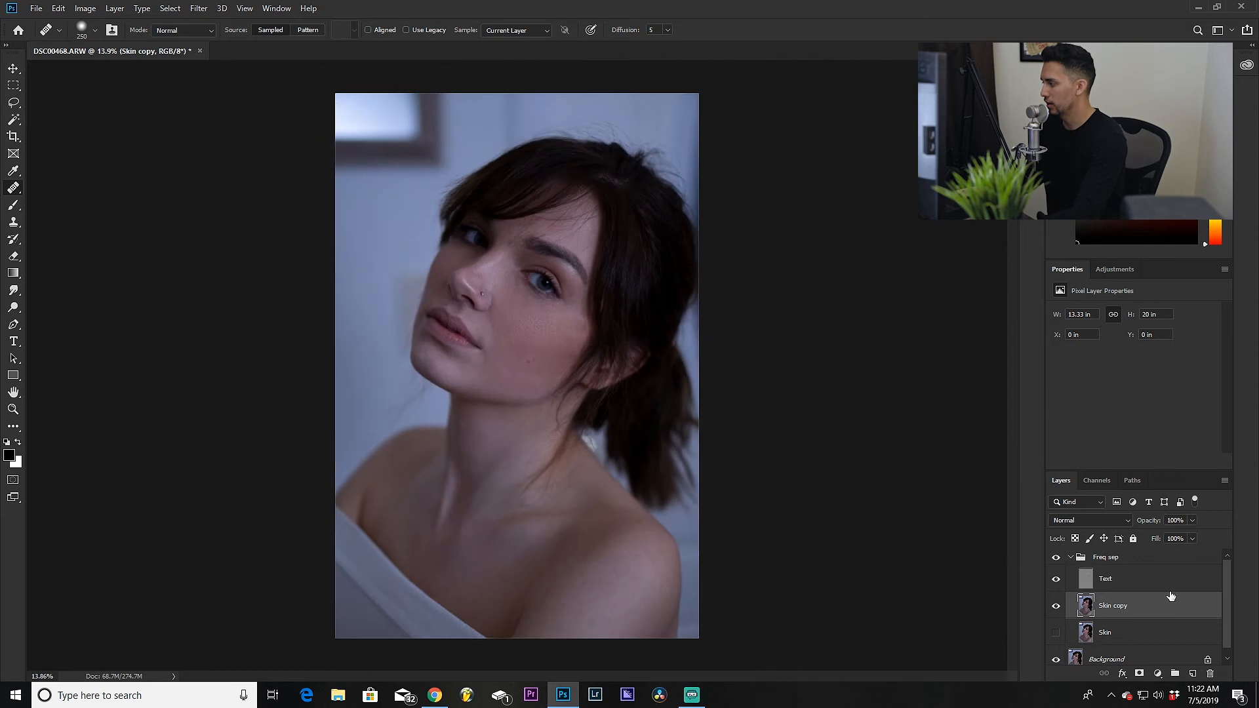
Step: Toggle the Freq sep group's visibility several more times to compare retouched and original skin
{"action": "left_click", "coordinate": [1054, 558]}
{"action": "left_click", "coordinate": [1054, 559]}
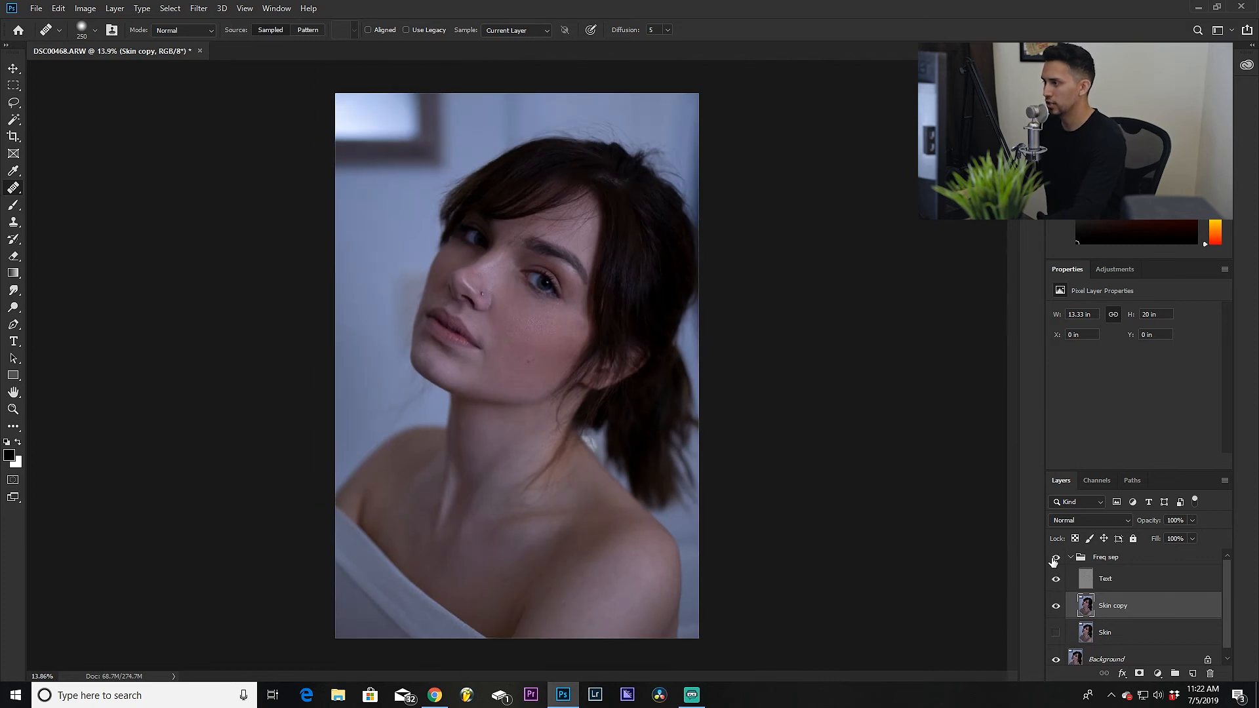
{"action": "left_click", "coordinate": [1054, 559]}
{"action": "left_click", "coordinate": [1054, 558]}
{"action": "left_click", "coordinate": [1054, 558]}
{"action": "left_click", "coordinate": [1054, 558]}
{"action": "left_click", "coordinate": [1054, 558]}
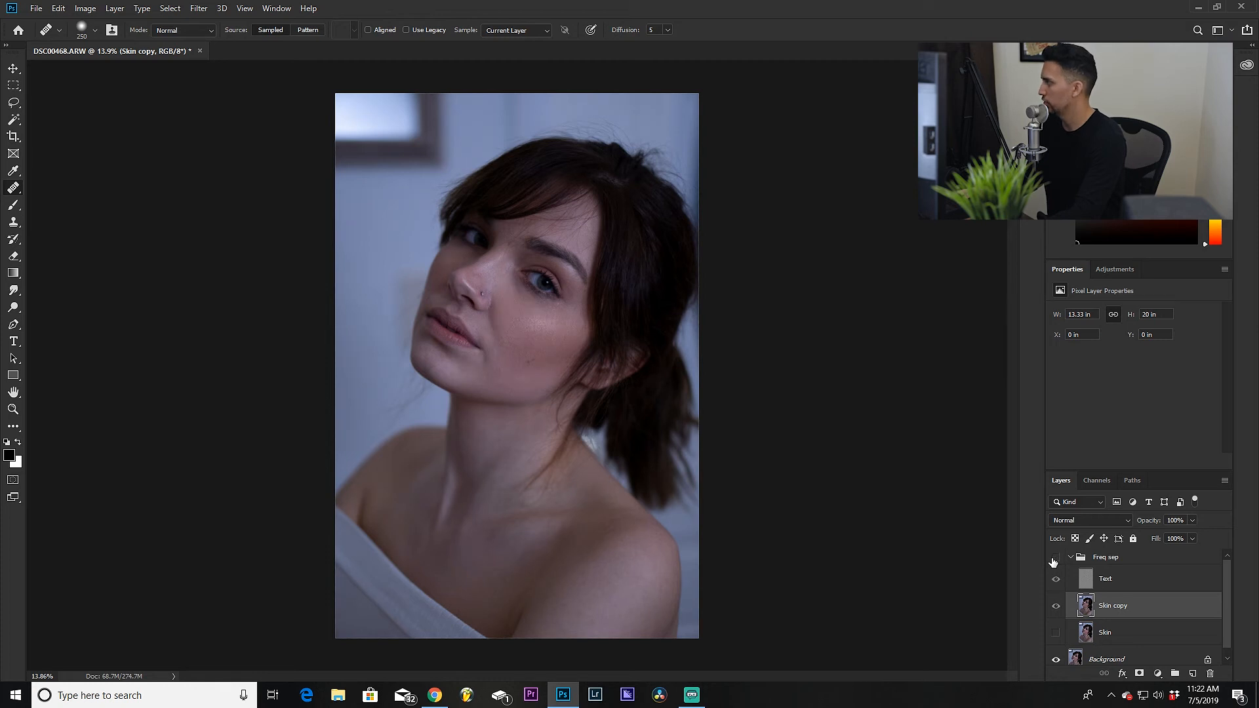
{"action": "left_click", "coordinate": [1054, 559]}
{"action": "left_click", "coordinate": [1053, 559]}
{"action": "left_click", "coordinate": [1054, 559]}
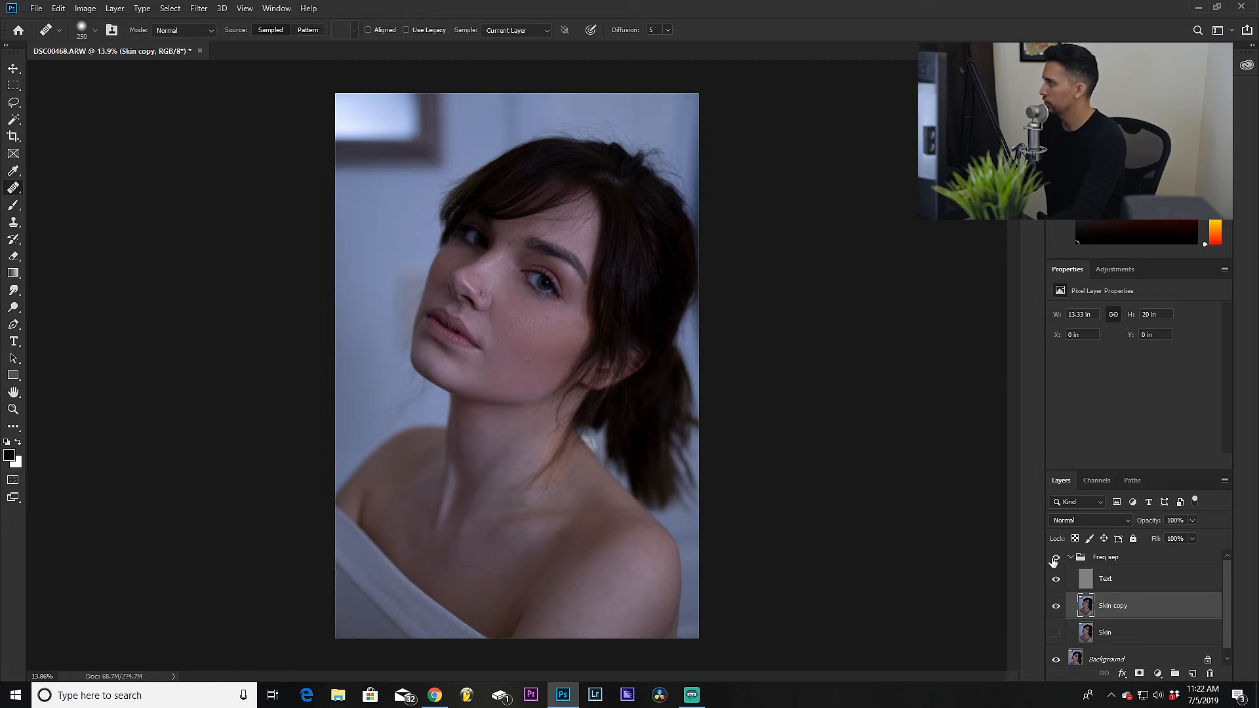
Step: Duplicate the Text layer, hide the copy as a backup, and reselect the original Text layer
{"action": "scroll", "coordinate": [423, 353], "scroll_direction": "up", "scroll_amount": 3}
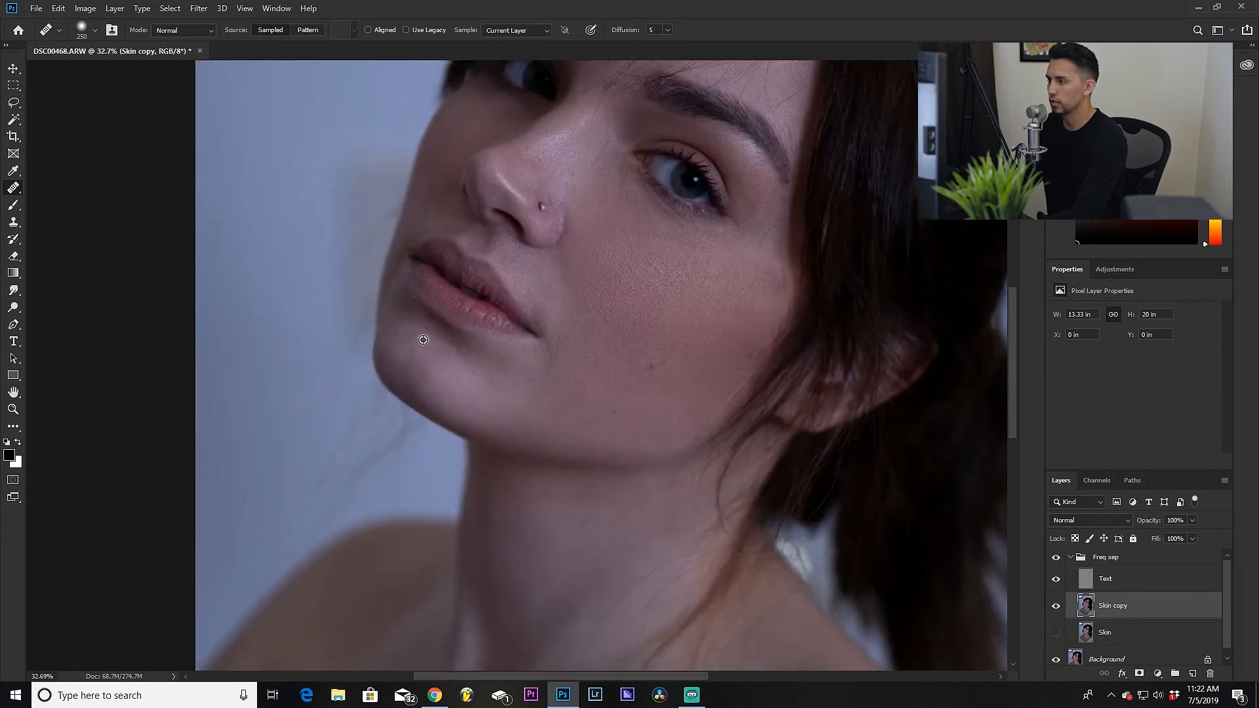
{"action": "key", "text": "ctrl+0"}
{"action": "key", "text": "v"}
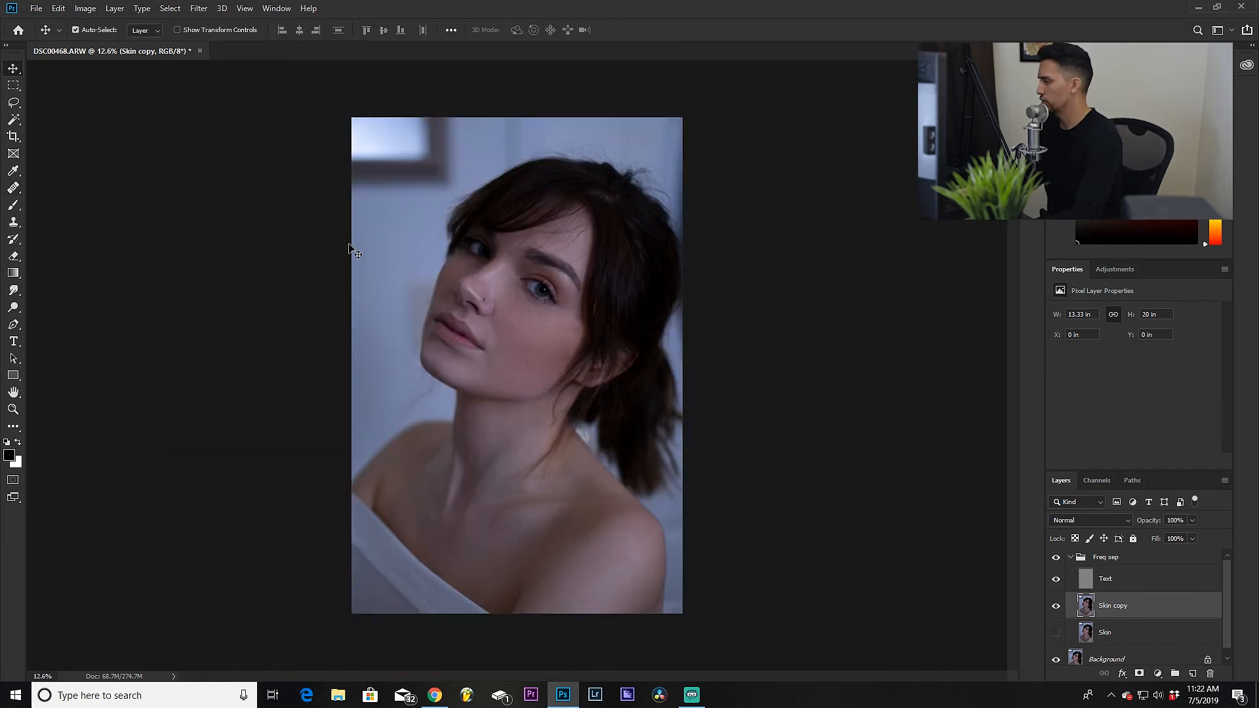
{"action": "left_click", "coordinate": [1119, 581]}
{"action": "key", "text": "ctrl+j"}
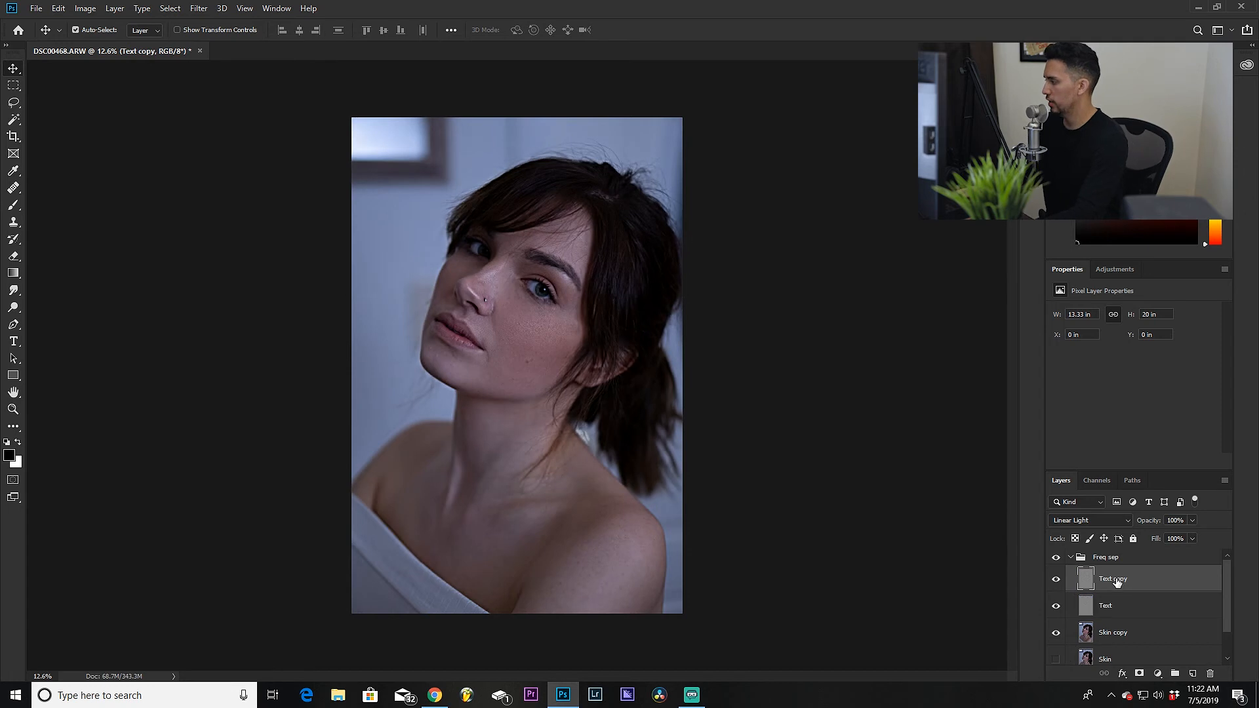
{"action": "left_click", "coordinate": [1056, 580]}
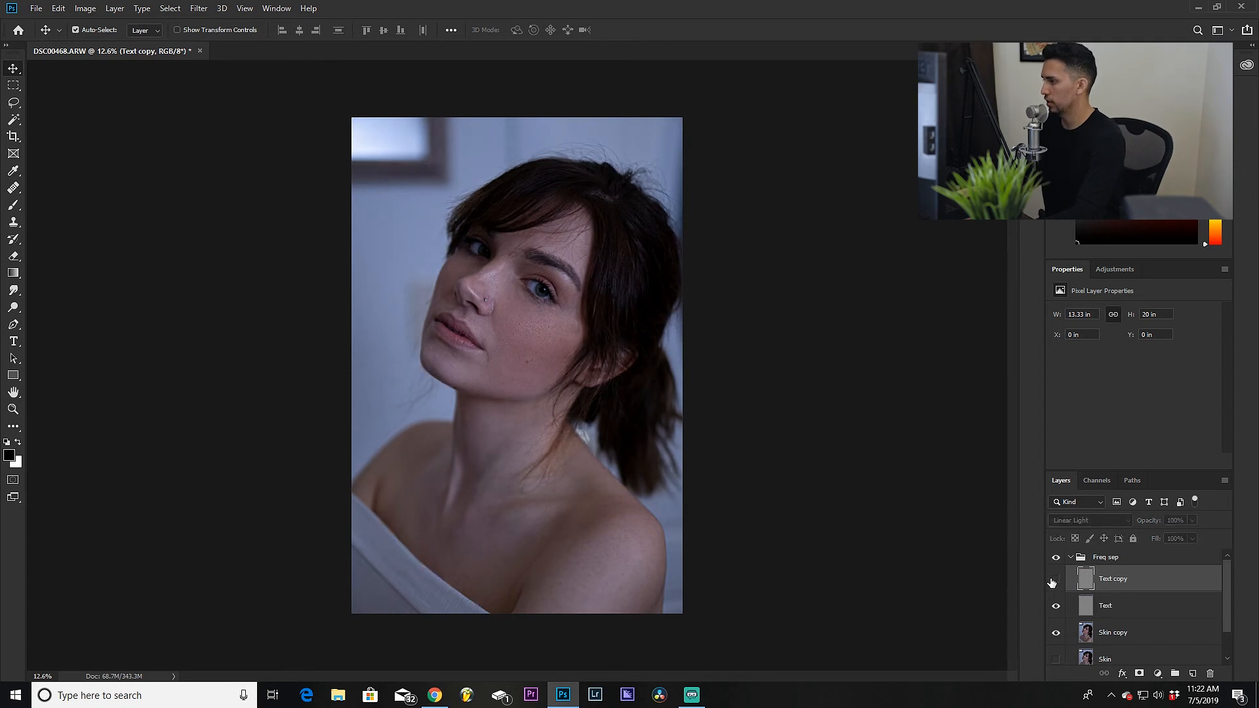
{"action": "left_click", "coordinate": [1156, 604]}
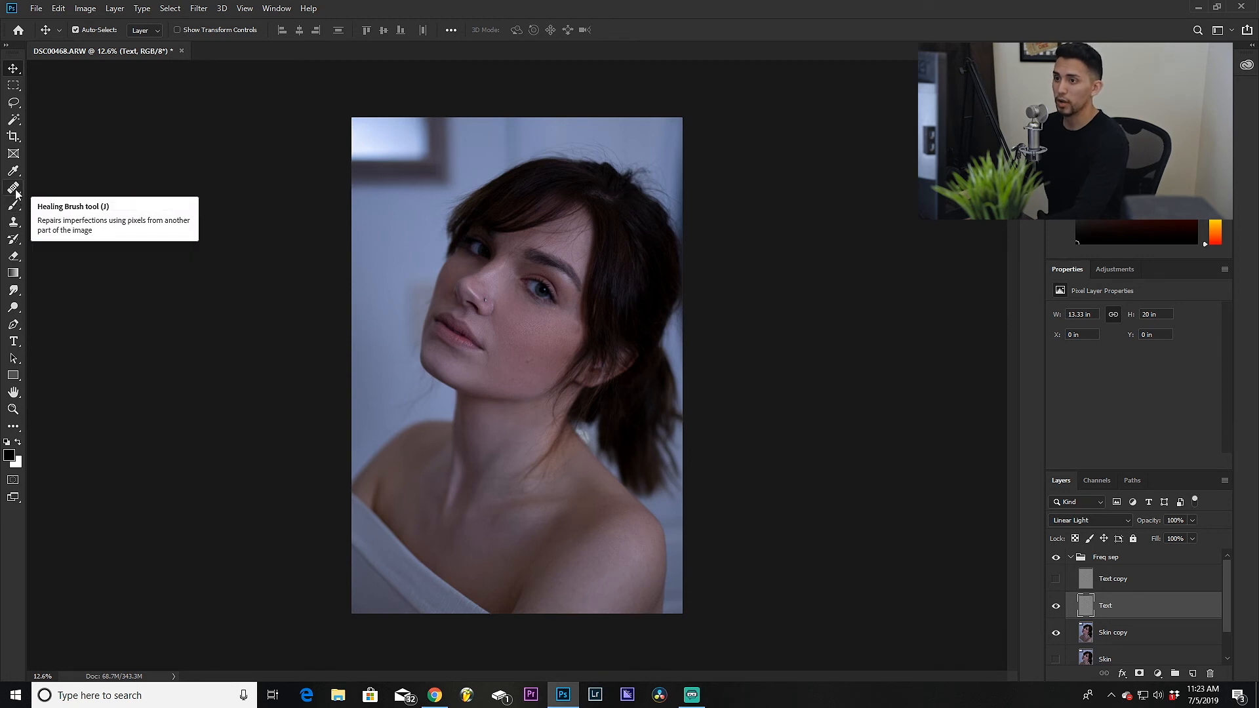
Step: Switch to the Healing Brush, shrink it to size 60, and heal a blemish on the lower cheek
{"action": "left_click", "coordinate": [17, 194]}
{"action": "left_click", "coordinate": [71, 204]}
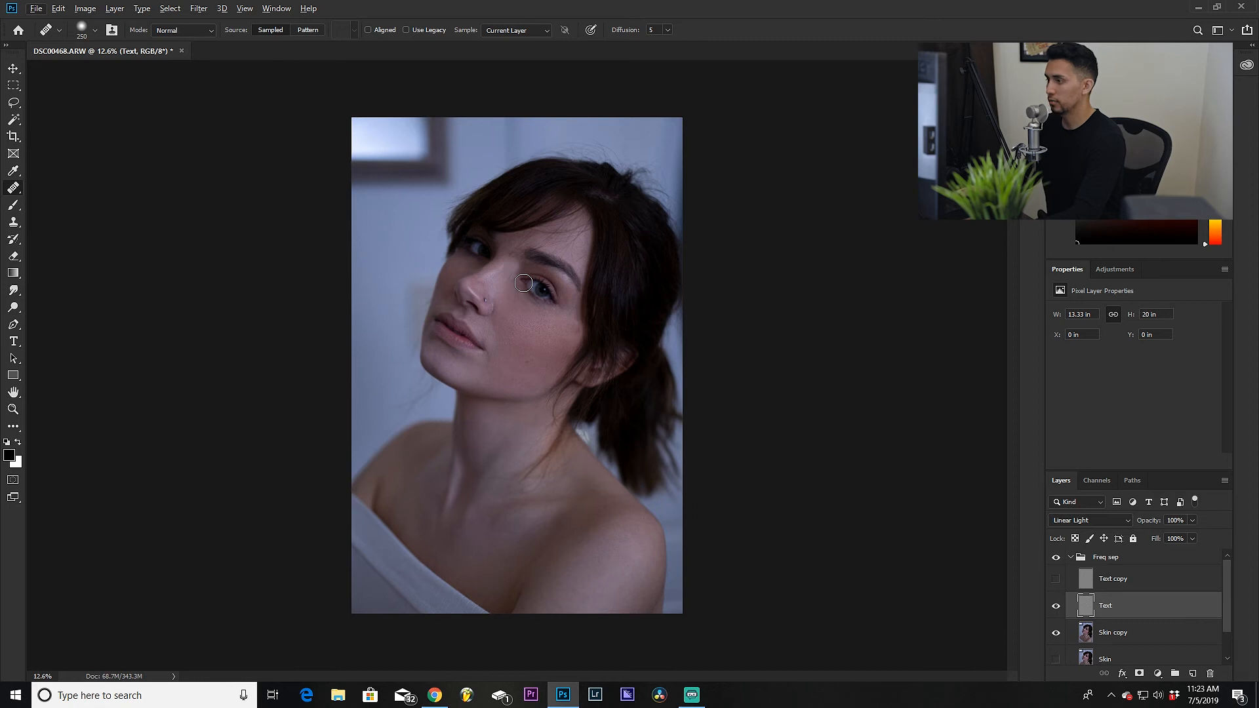
{"action": "scroll", "coordinate": [504, 313], "scroll_direction": "up", "scroll_amount": 1}
{"action": "scroll", "coordinate": [504, 313], "scroll_direction": "up", "scroll_amount": 4}
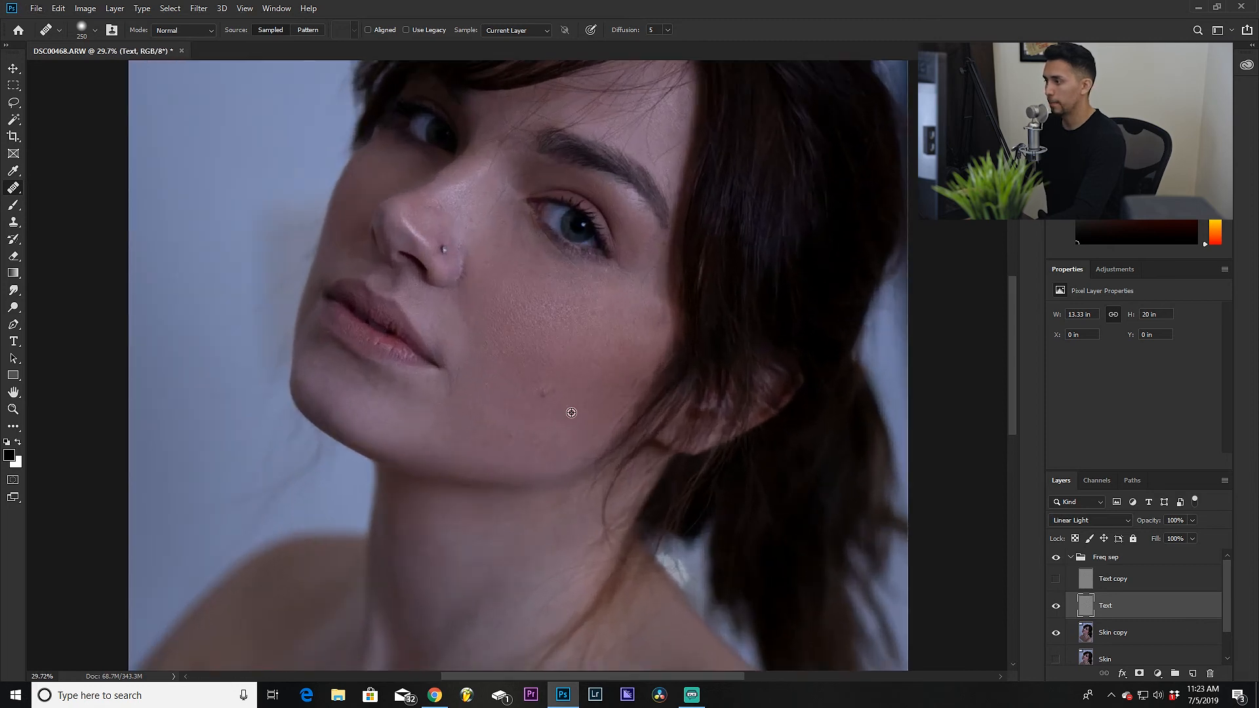
{"action": "scroll", "coordinate": [492, 371], "scroll_direction": "up", "scroll_amount": 1}
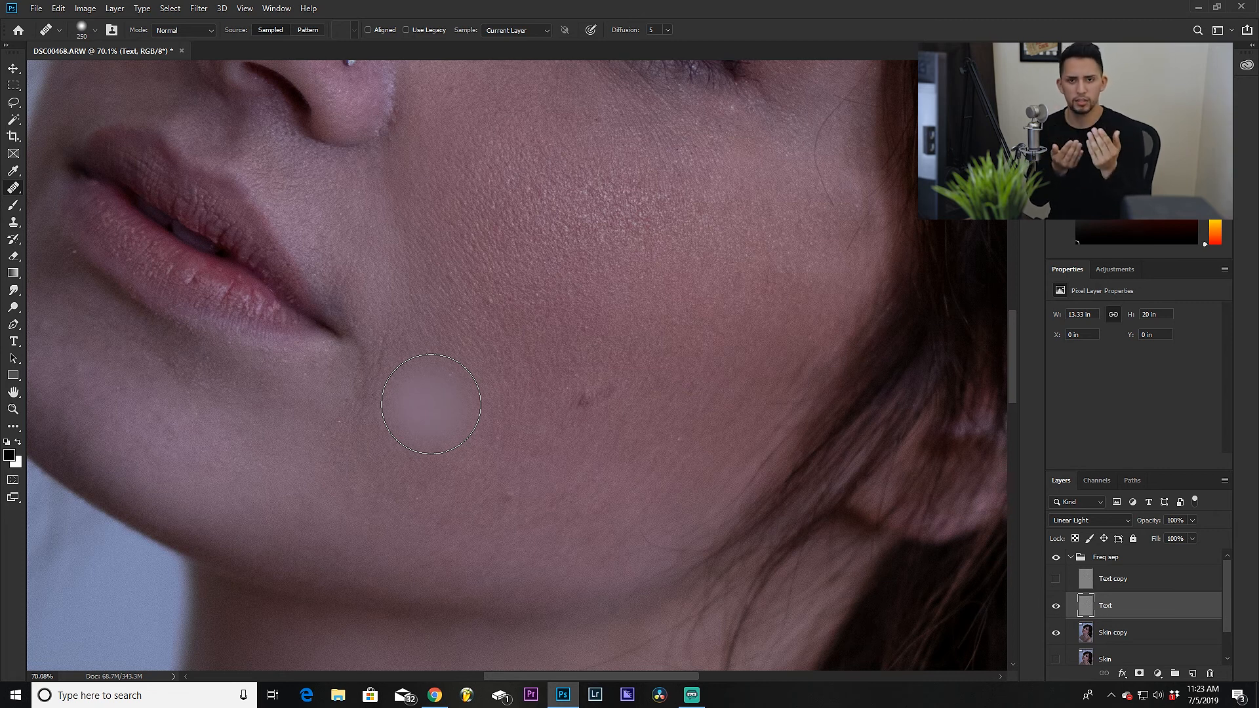
{"action": "key", "text": "bracketleft"}
{"action": "key", "text": "bracketleft"}
{"action": "key", "text": "bracketleft"}
{"action": "key", "text": "bracketleft"}
{"action": "key", "text": "bracketleft"}
{"action": "key", "text": "bracketleft"}
{"action": "key", "text": "bracketleft"}
{"action": "key", "text": "bracketleft"}
{"action": "key", "text": "bracketleft"}
{"action": "left_click", "coordinate": [592, 390]}
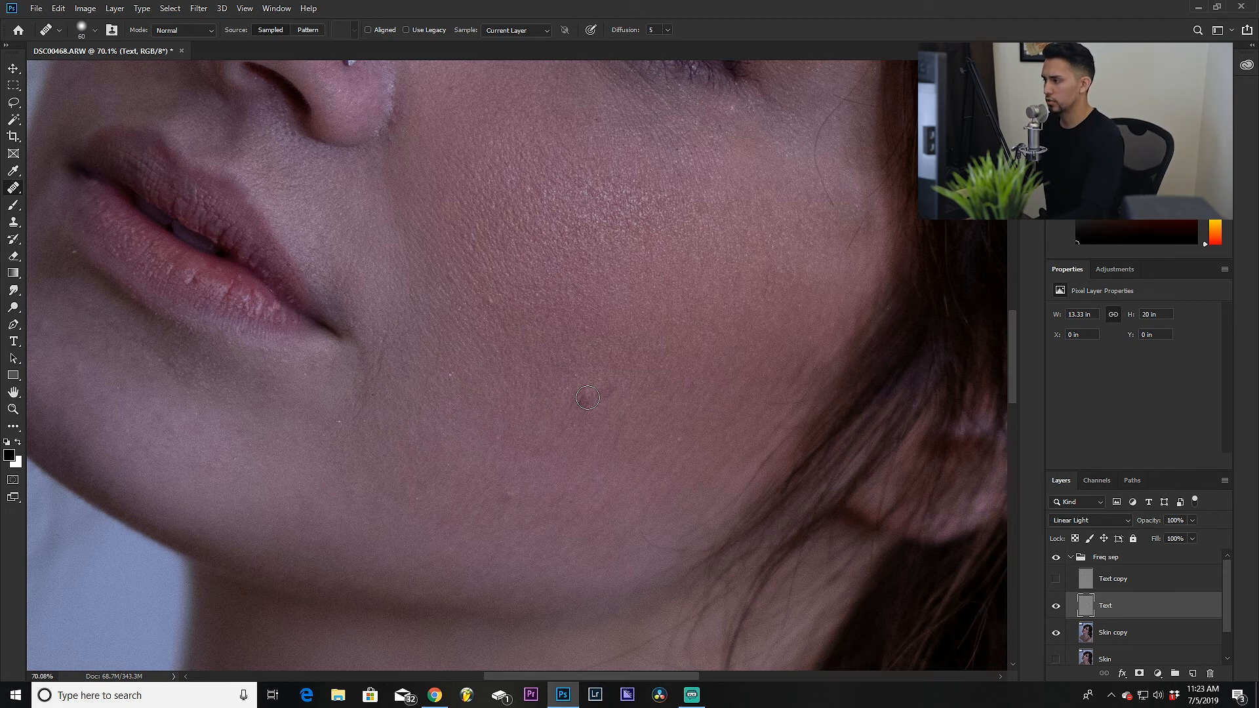
Step: Heal several more small spots across the cheek and beside the nose
{"action": "left_click", "coordinate": [723, 433]}
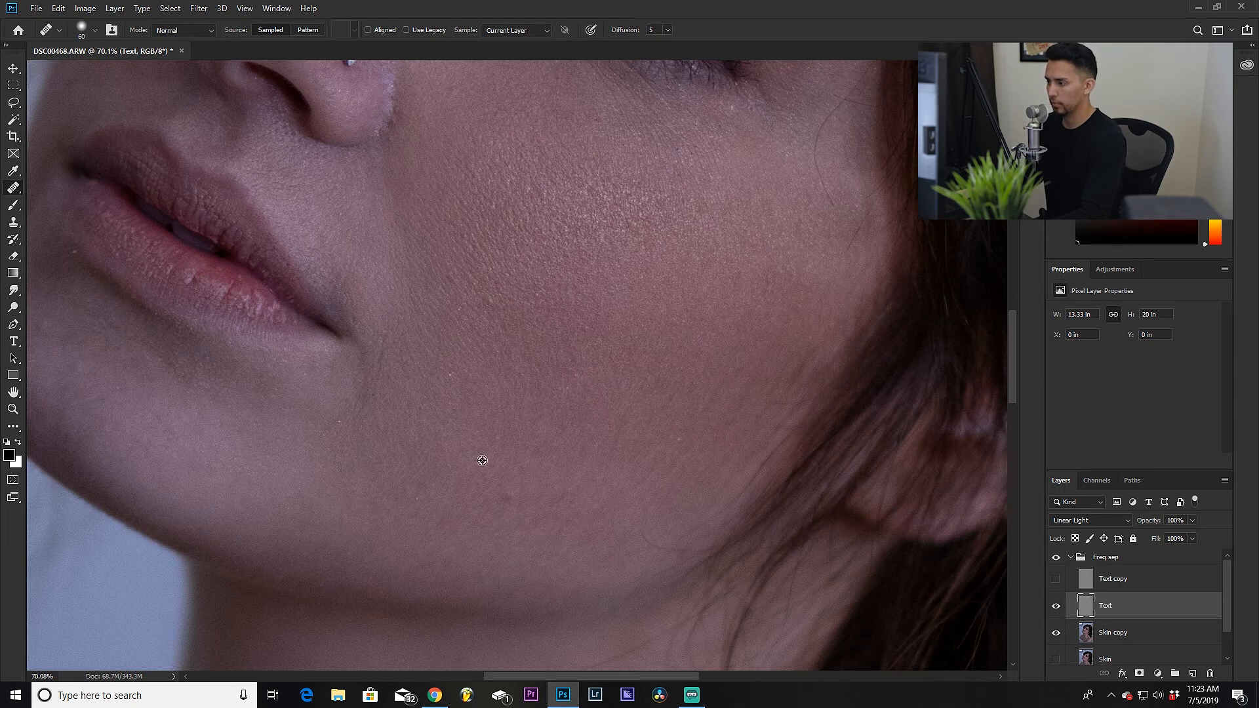
{"action": "left_click", "coordinate": [566, 431]}
{"action": "left_click", "coordinate": [587, 372]}
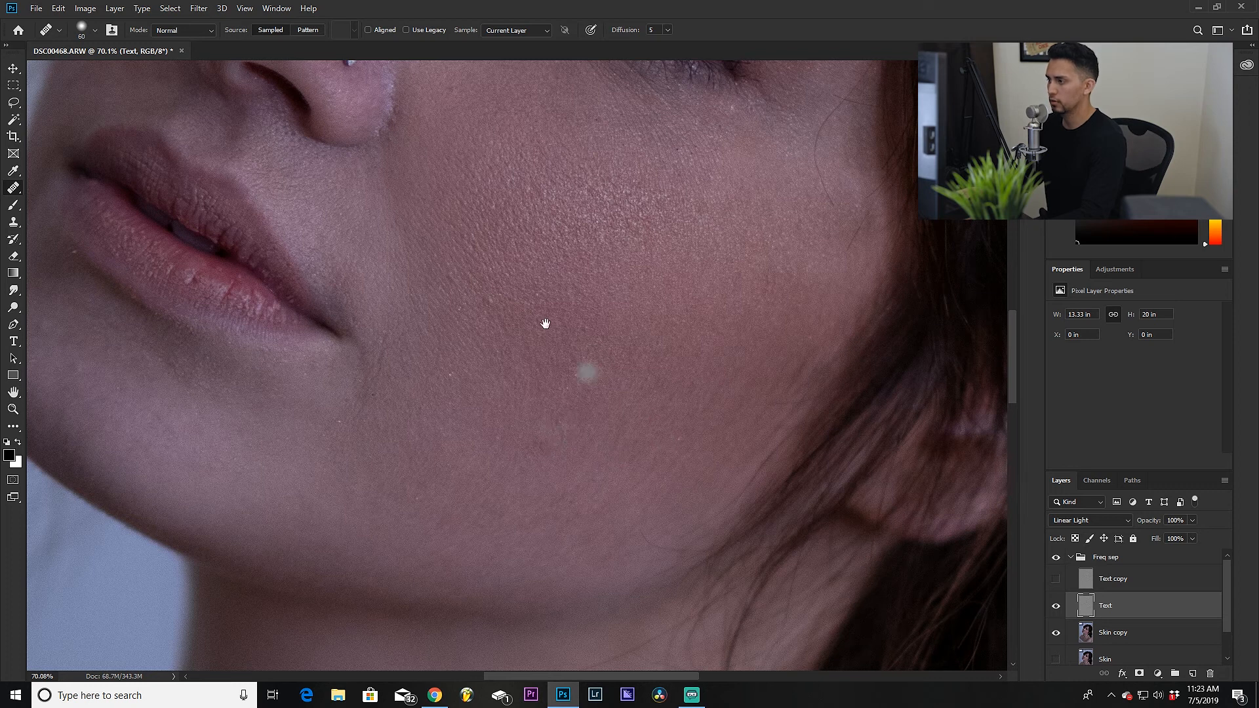
{"action": "left_click_drag", "start_coordinate": [545, 324], "coordinate": [510, 426]}
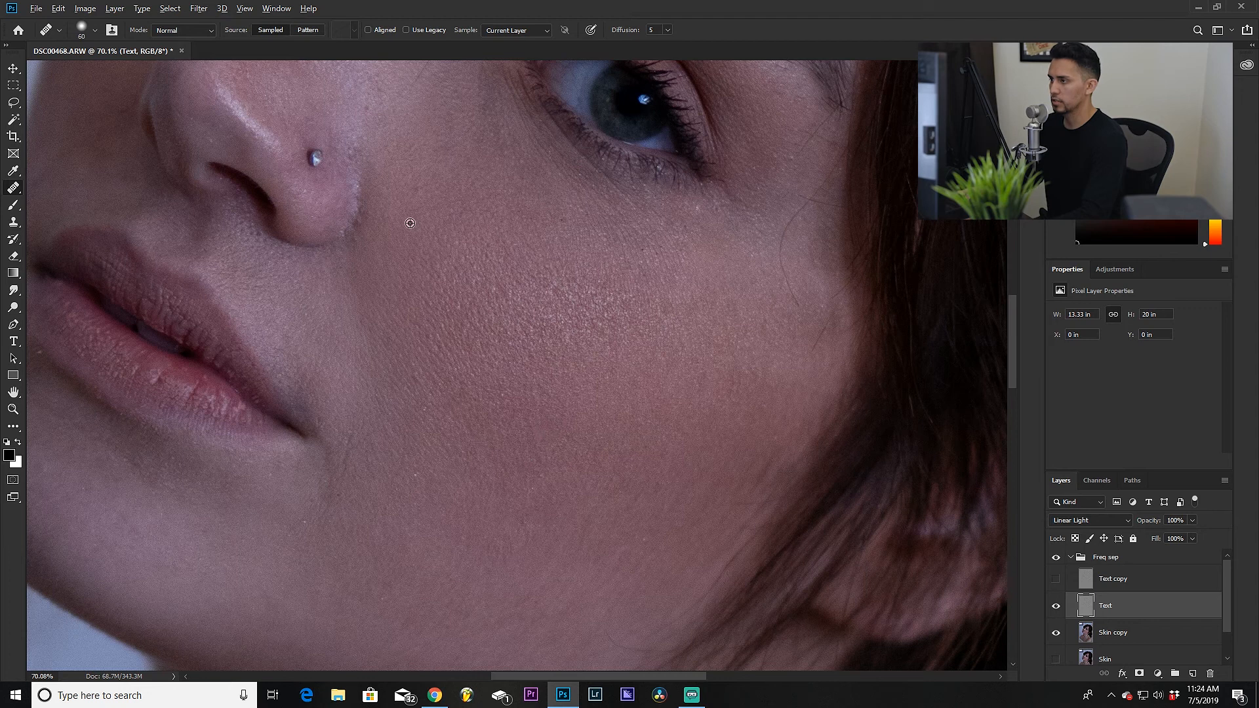
{"action": "left_click", "coordinate": [415, 187]}
{"action": "left_click", "coordinate": [562, 223]}
Step: Heal small spots along the jaw and at the corner of the mouth
{"action": "scroll", "coordinate": [481, 472], "scroll_direction": "down", "scroll_amount": 3}
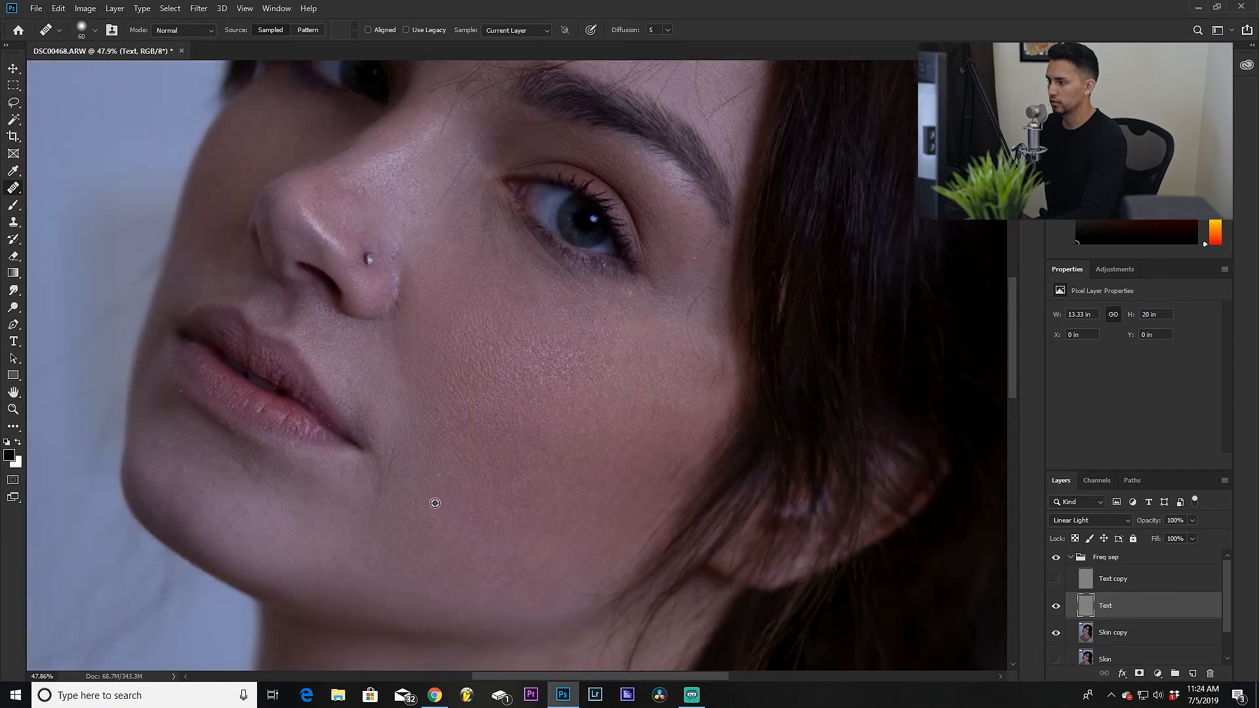
{"action": "scroll", "coordinate": [401, 529], "scroll_direction": "up", "scroll_amount": 3}
{"action": "left_click", "coordinate": [339, 501]}
{"action": "scroll", "coordinate": [458, 504], "scroll_direction": "down", "scroll_amount": 2}
{"action": "scroll", "coordinate": [337, 442], "scroll_direction": "down", "scroll_amount": 1}
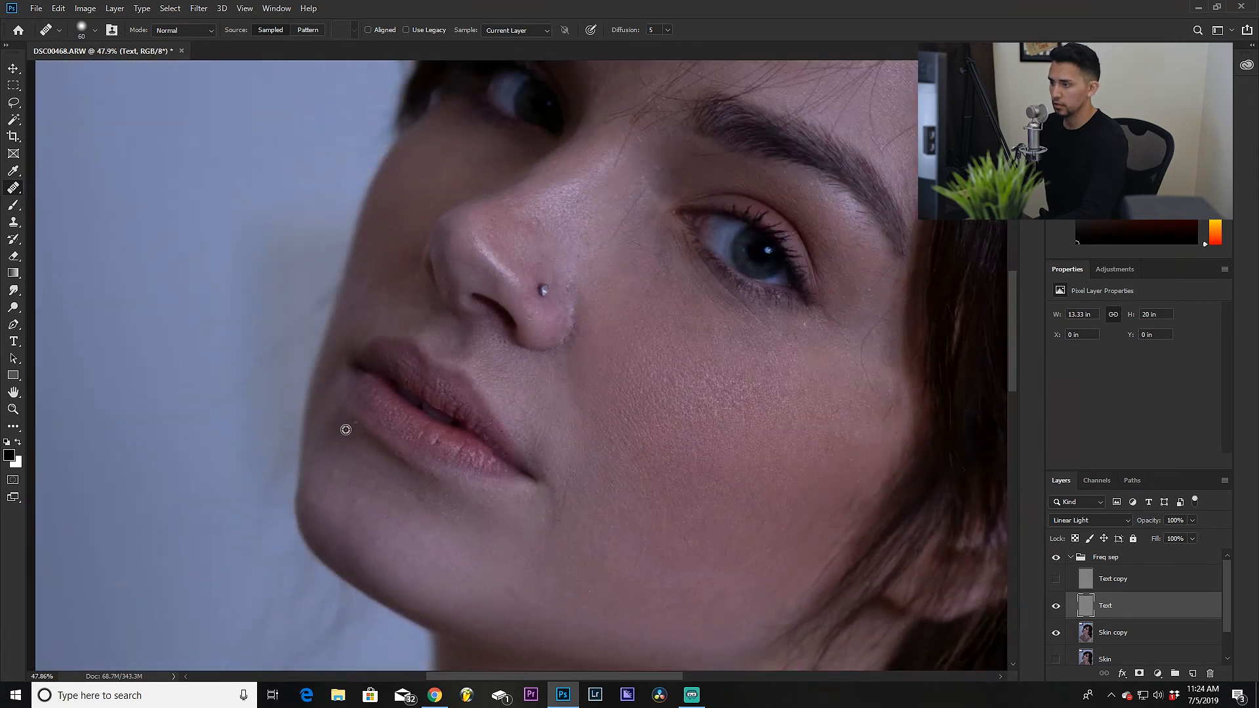
{"action": "scroll", "coordinate": [346, 430], "scroll_direction": "up", "scroll_amount": 5}
{"action": "left_click", "coordinate": [345, 430]}
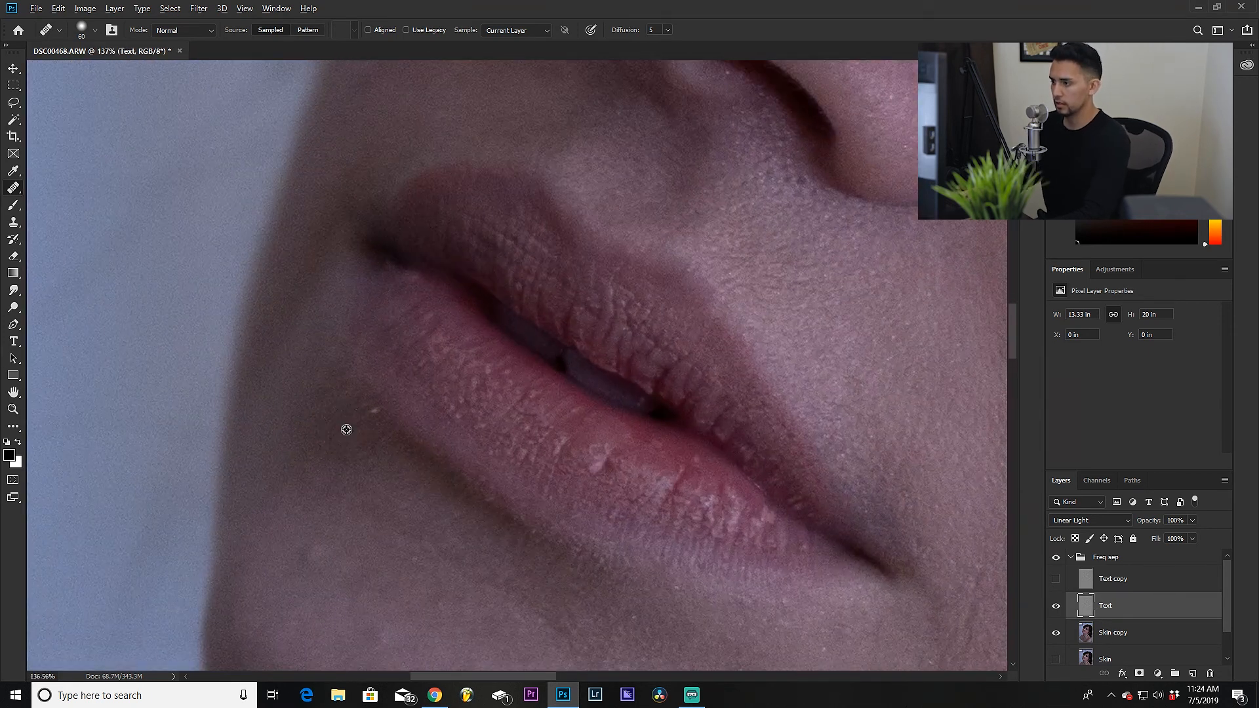
{"action": "scroll", "coordinate": [445, 505], "scroll_direction": "down", "scroll_amount": 5}
{"action": "scroll", "coordinate": [460, 487], "scroll_direction": "down", "scroll_amount": 4}
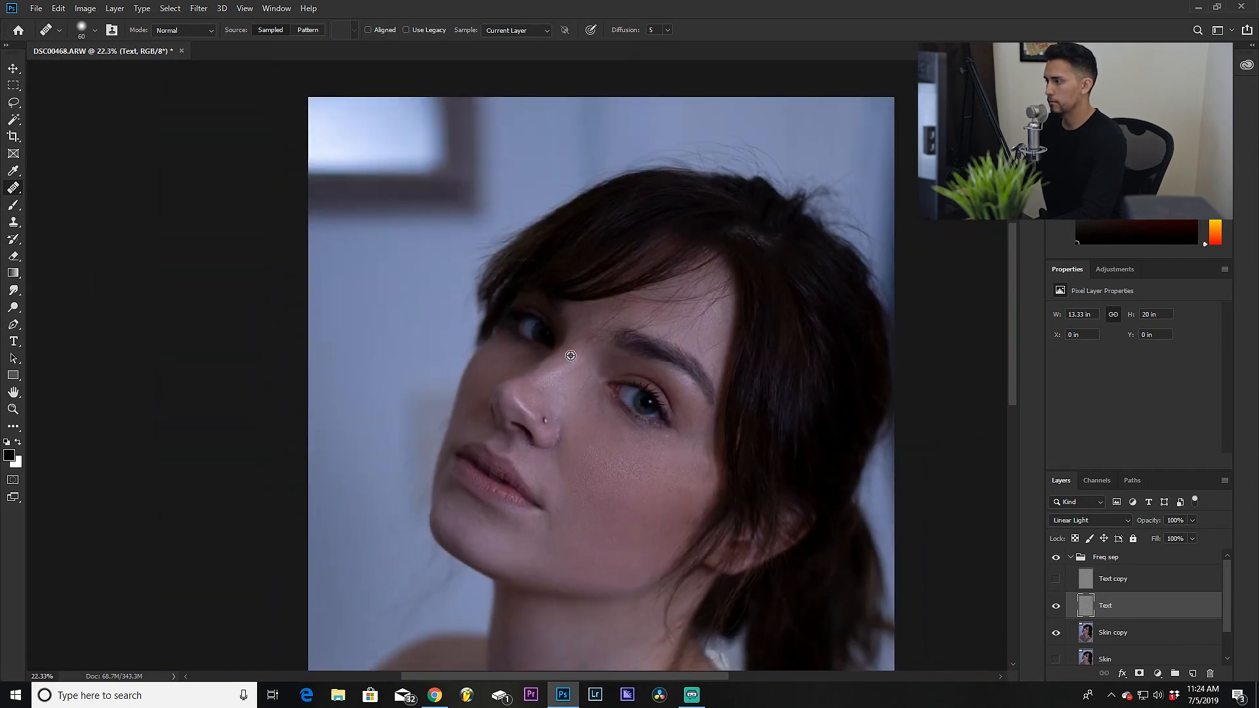
Step: Heal a series of blemishes on the side of the nose and upper cheek
{"action": "scroll", "coordinate": [569, 355], "scroll_direction": "up", "scroll_amount": 6}
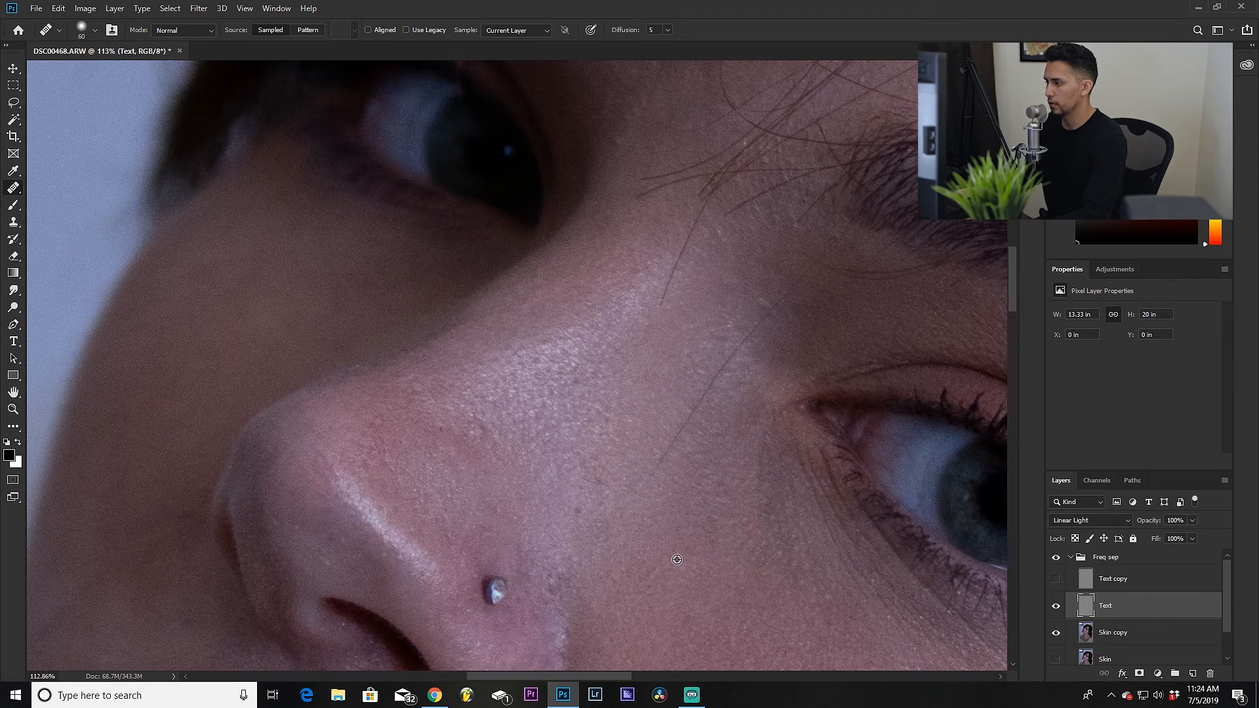
{"action": "left_click", "coordinate": [657, 559], "text": "alt"}
{"action": "left_click", "coordinate": [579, 514]}
{"action": "left_click_drag", "start_coordinate": [589, 470], "coordinate": [590, 480]}
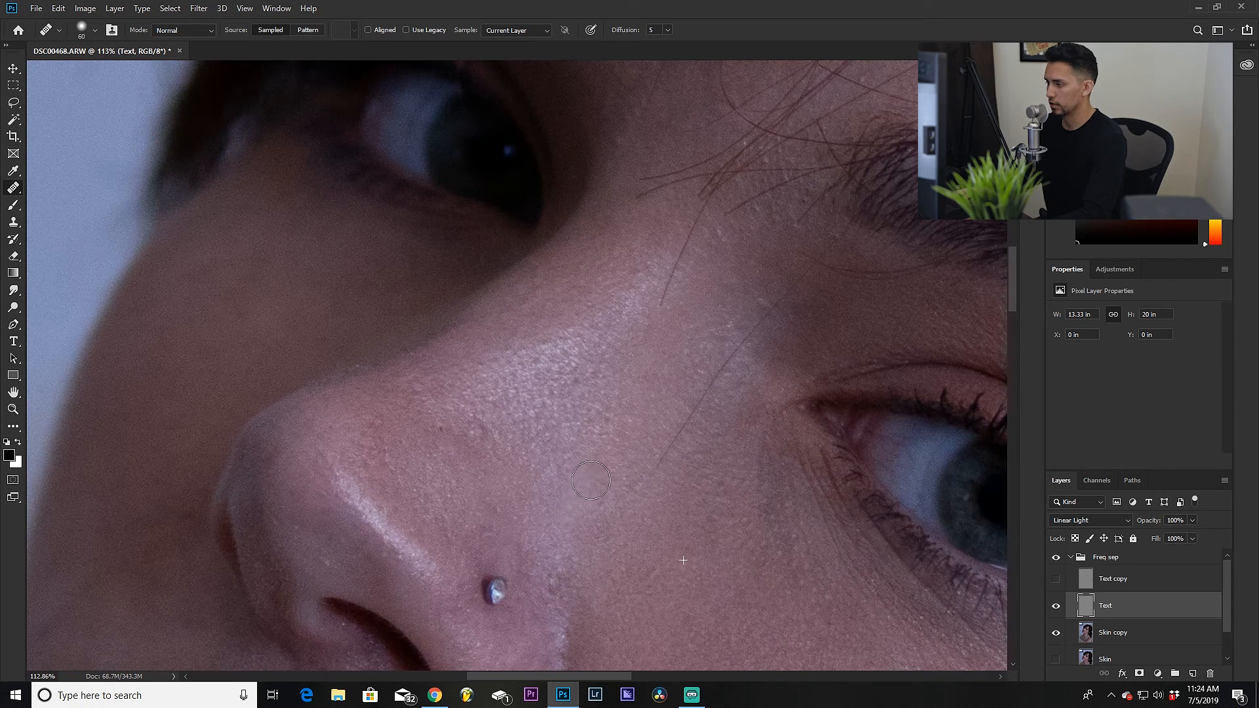
{"action": "left_click", "coordinate": [503, 449], "text": "alt"}
{"action": "left_click", "coordinate": [438, 431]}
{"action": "left_click", "coordinate": [360, 416], "text": "alt"}
{"action": "left_click", "coordinate": [331, 430]}
{"action": "left_click", "coordinate": [403, 466], "text": "alt"}
{"action": "left_click", "coordinate": [369, 444]}
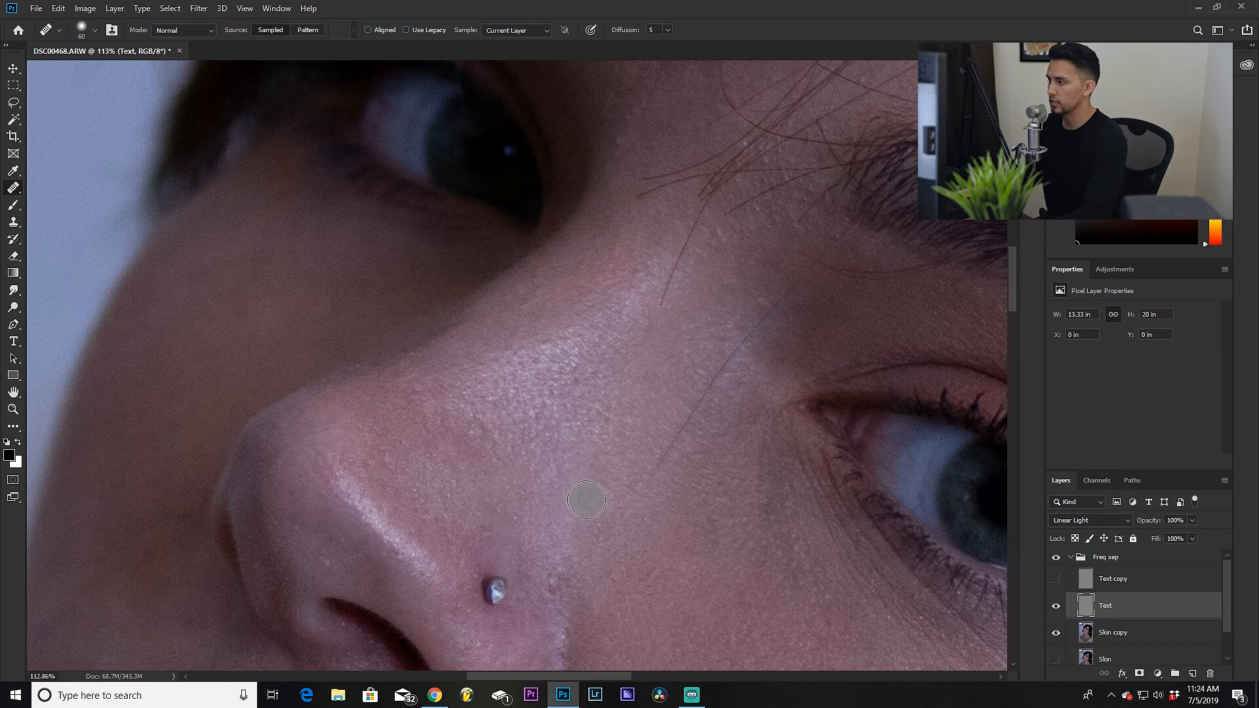
Step: Reduce the healing brush to size 30 and heal a spot on the forehead above the eyebrow
{"action": "left_click_drag", "start_coordinate": [558, 345], "coordinate": [255, 586]}
{"action": "left_click_drag", "start_coordinate": [620, 298], "coordinate": [366, 306]}
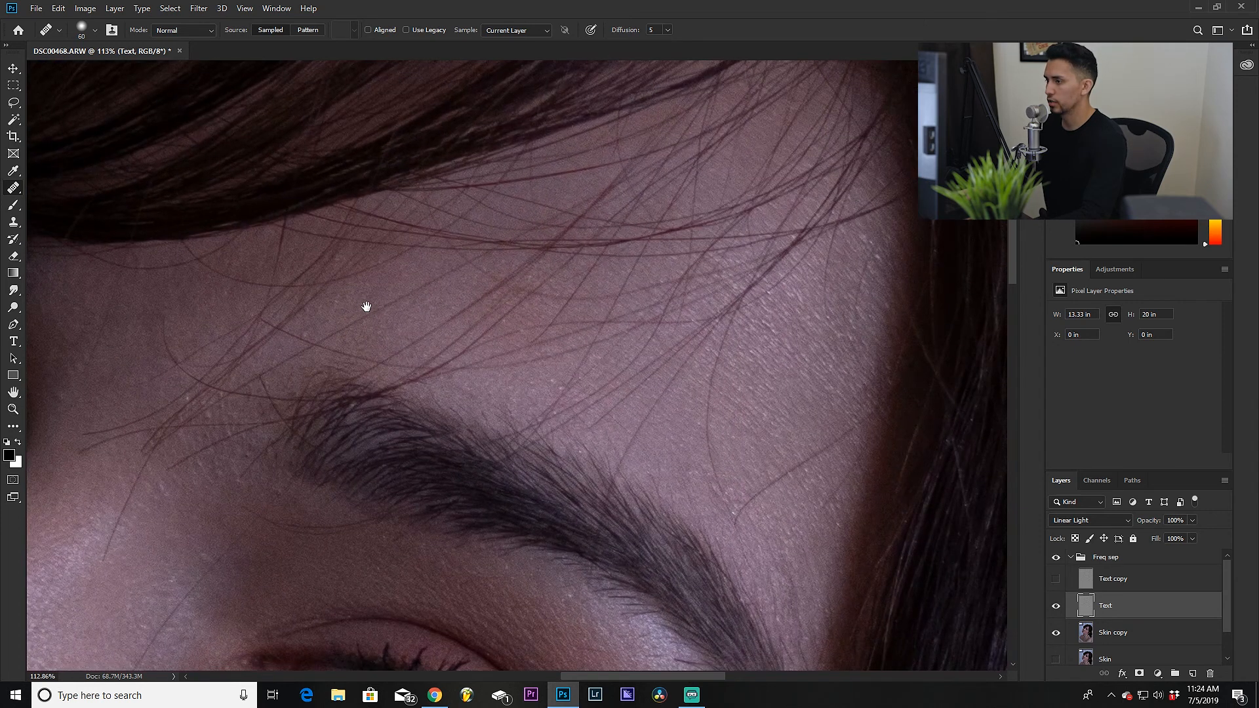
{"action": "key", "text": "bracketleft"}
{"action": "key", "text": "bracketleft"}
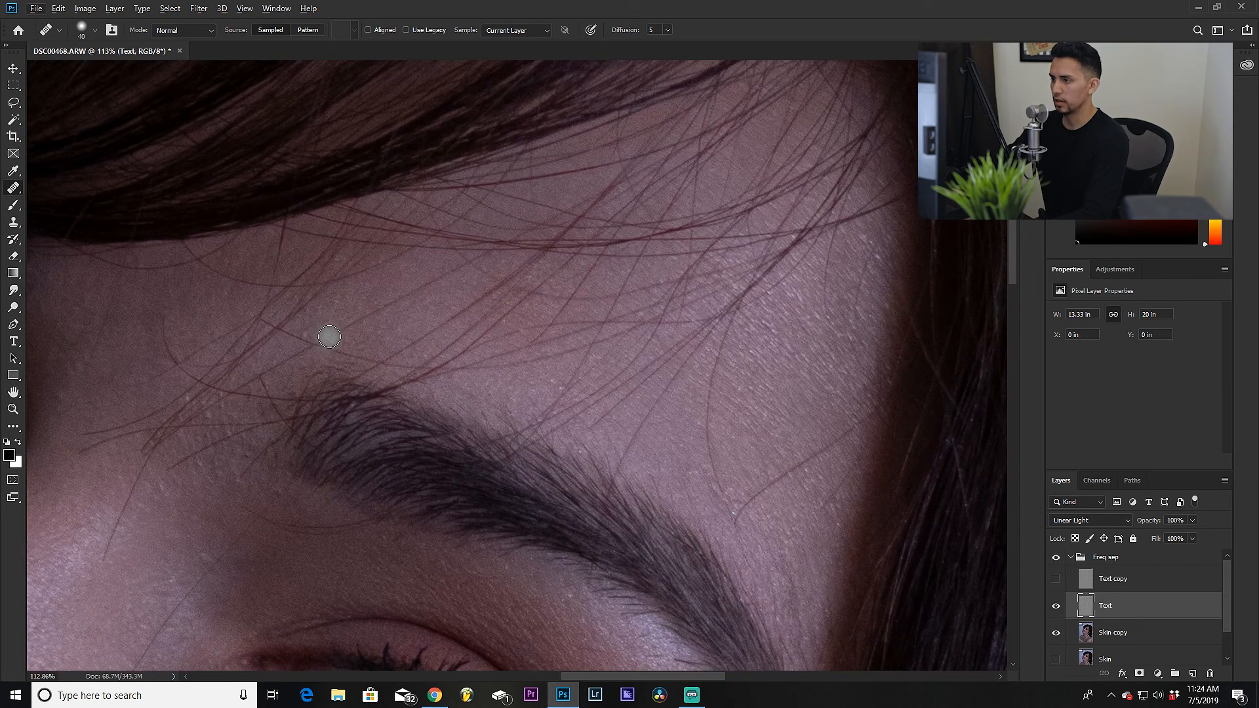
{"action": "key", "text": "bracketleft"}
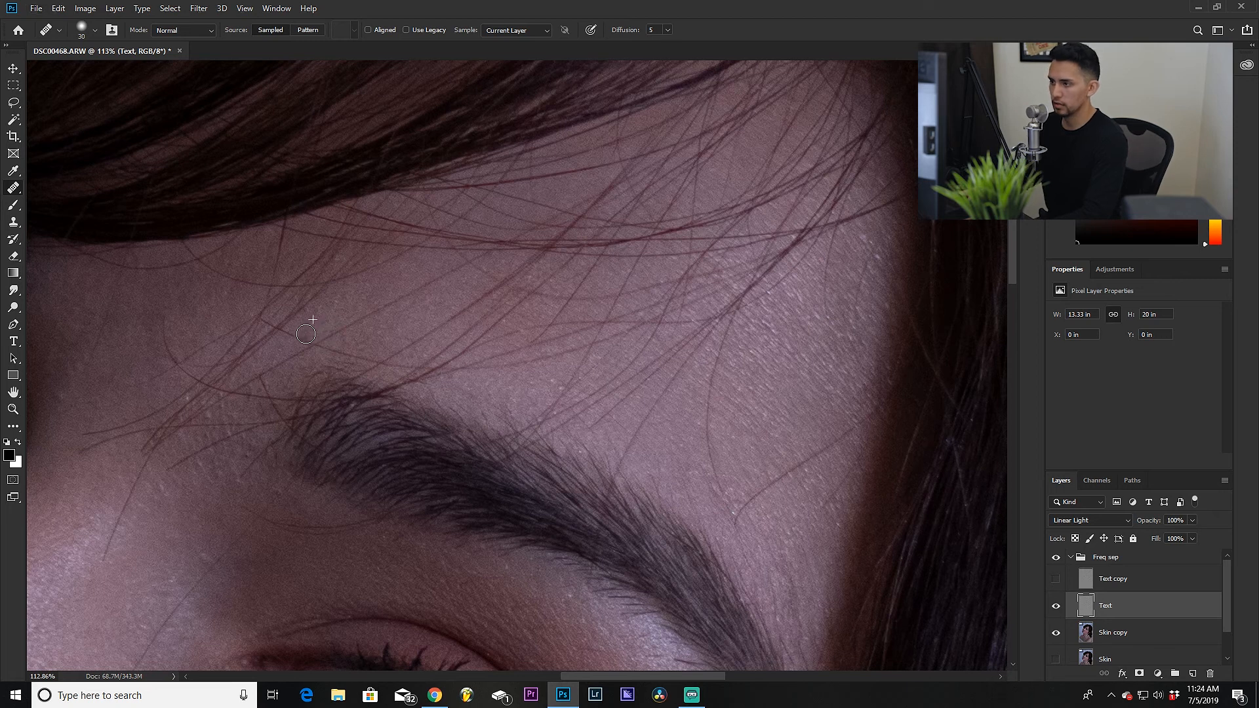
{"action": "left_click_drag", "start_coordinate": [617, 533], "coordinate": [475, 350]}
{"action": "left_click", "coordinate": [665, 282]}
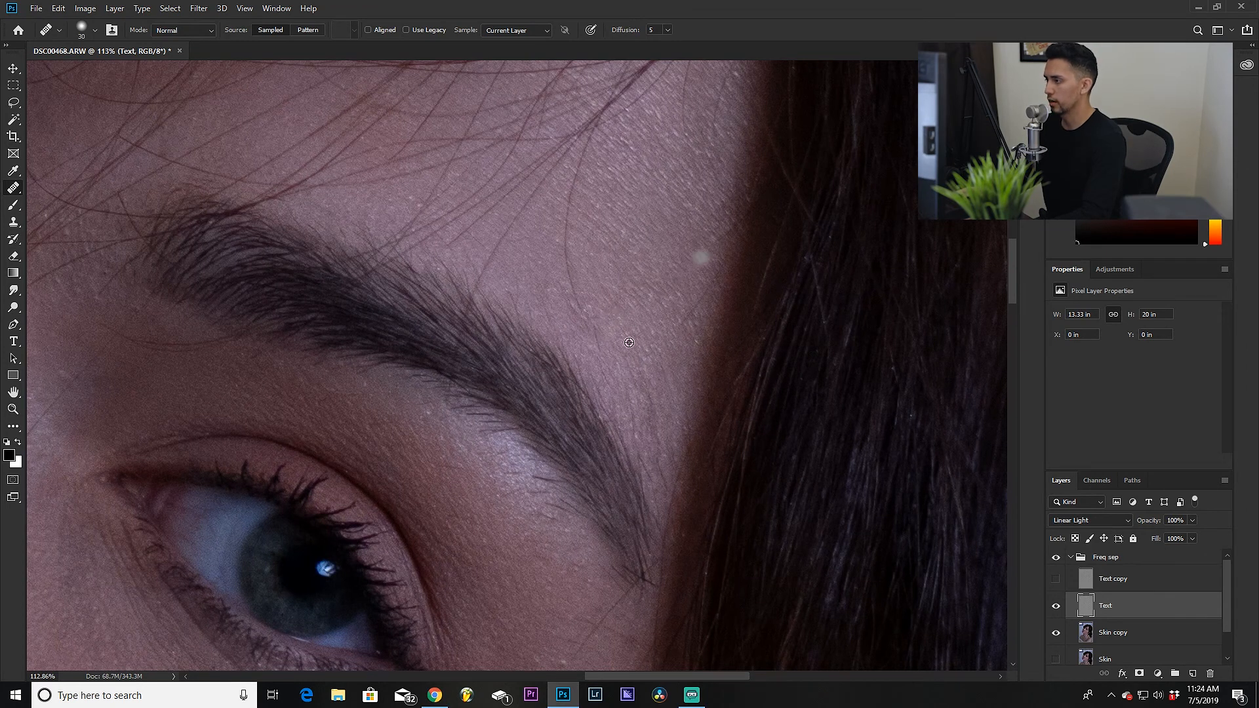
Step: Heal small blemishes on the skin between the eyebrows and the nose bridge
{"action": "scroll", "coordinate": [591, 358], "scroll_direction": "down", "scroll_amount": 4}
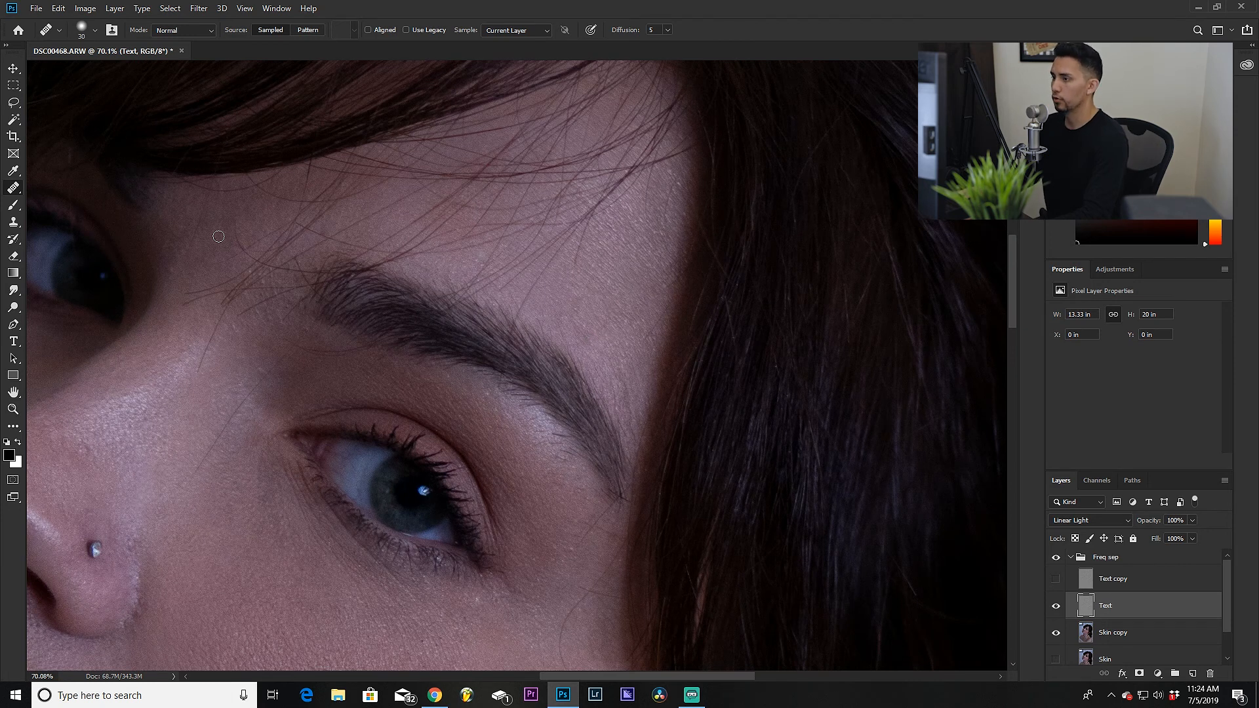
{"action": "scroll", "coordinate": [401, 346], "scroll_direction": "down", "scroll_amount": 3}
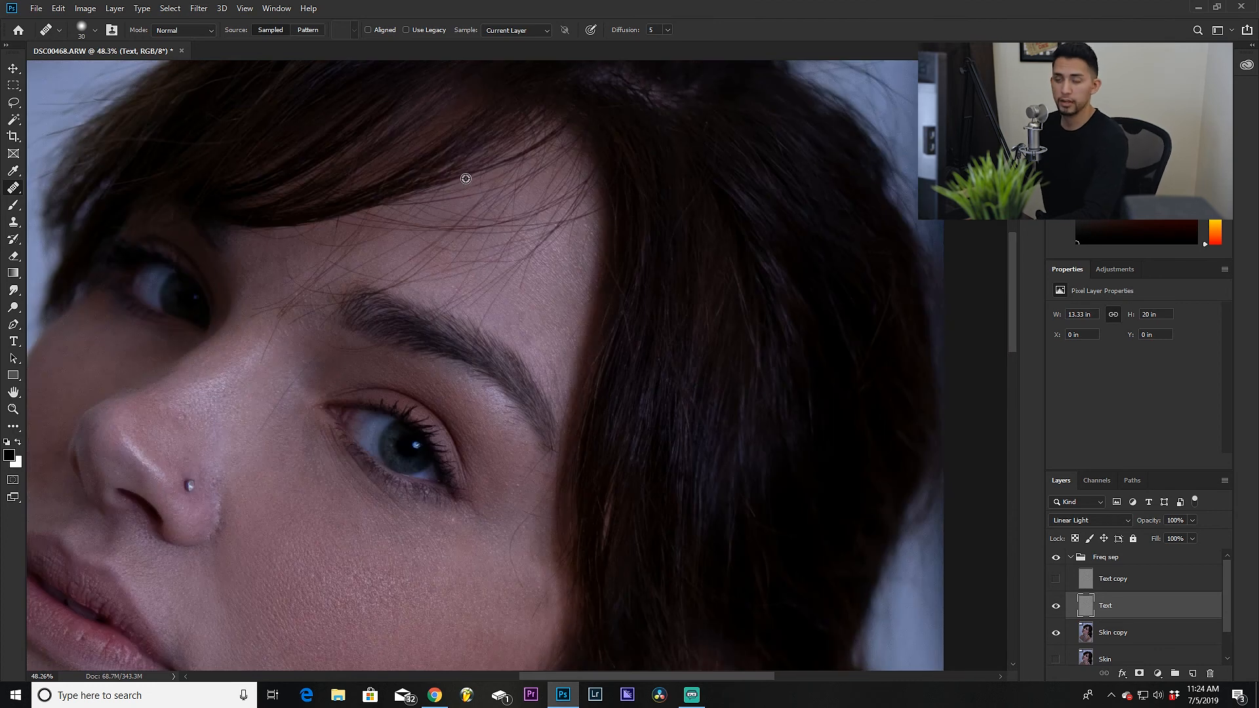
{"action": "scroll", "coordinate": [438, 283], "scroll_direction": "down", "scroll_amount": 2}
{"action": "scroll", "coordinate": [339, 274], "scroll_direction": "up", "scroll_amount": 5}
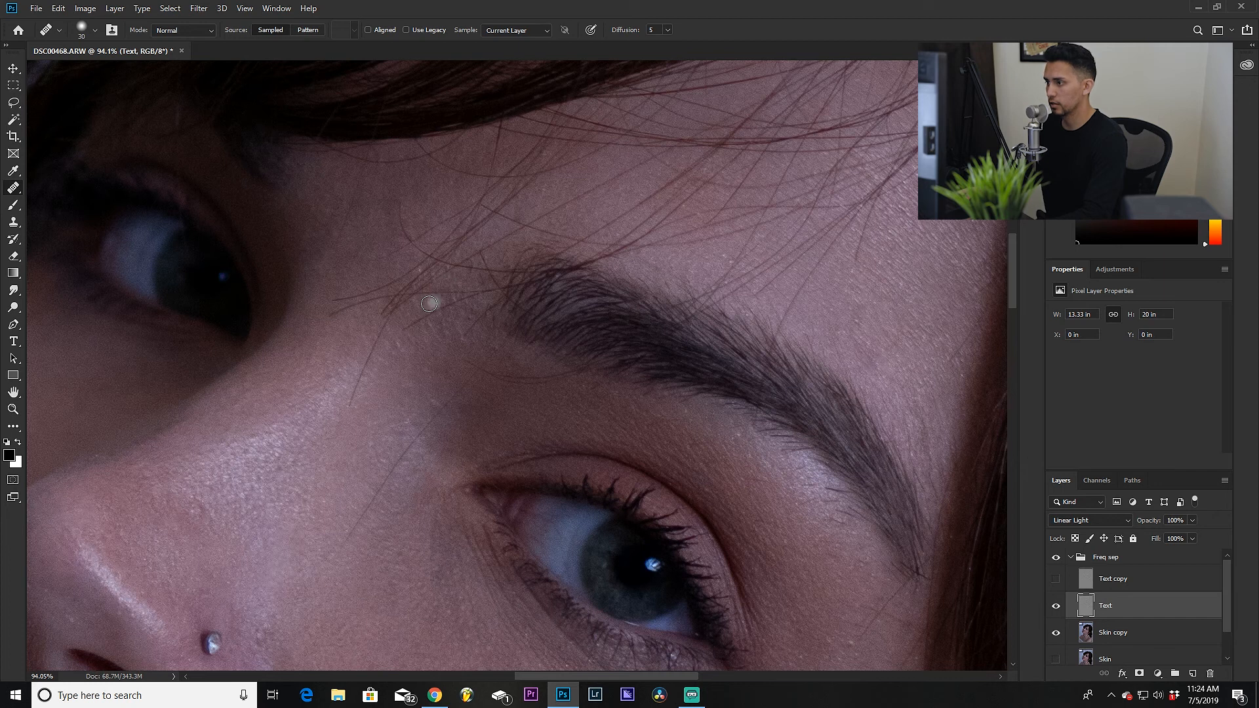
{"action": "left_click", "coordinate": [413, 368], "text": "alt"}
{"action": "mouse_move", "coordinate": [430, 333]}
{"action": "left_mouse_down"}
{"action": "mouse_move", "coordinate": [428, 346]}
{"action": "mouse_move", "coordinate": [450, 329]}
{"action": "mouse_move", "coordinate": [437, 345]}
{"action": "left_mouse_up"}
{"action": "left_click", "coordinate": [402, 389], "text": "alt"}
{"action": "mouse_move", "coordinate": [458, 359]}
{"action": "left_mouse_down"}
{"action": "mouse_move", "coordinate": [458, 378]}
{"action": "mouse_move", "coordinate": [411, 358]}
{"action": "left_mouse_up"}
{"action": "left_click", "coordinate": [382, 395], "text": "alt"}
{"action": "left_click", "coordinate": [395, 463], "text": "alt"}
Step: Heal blemishes on the cheek just below the eye
{"action": "scroll", "coordinate": [394, 462], "scroll_direction": "down", "scroll_amount": 2}
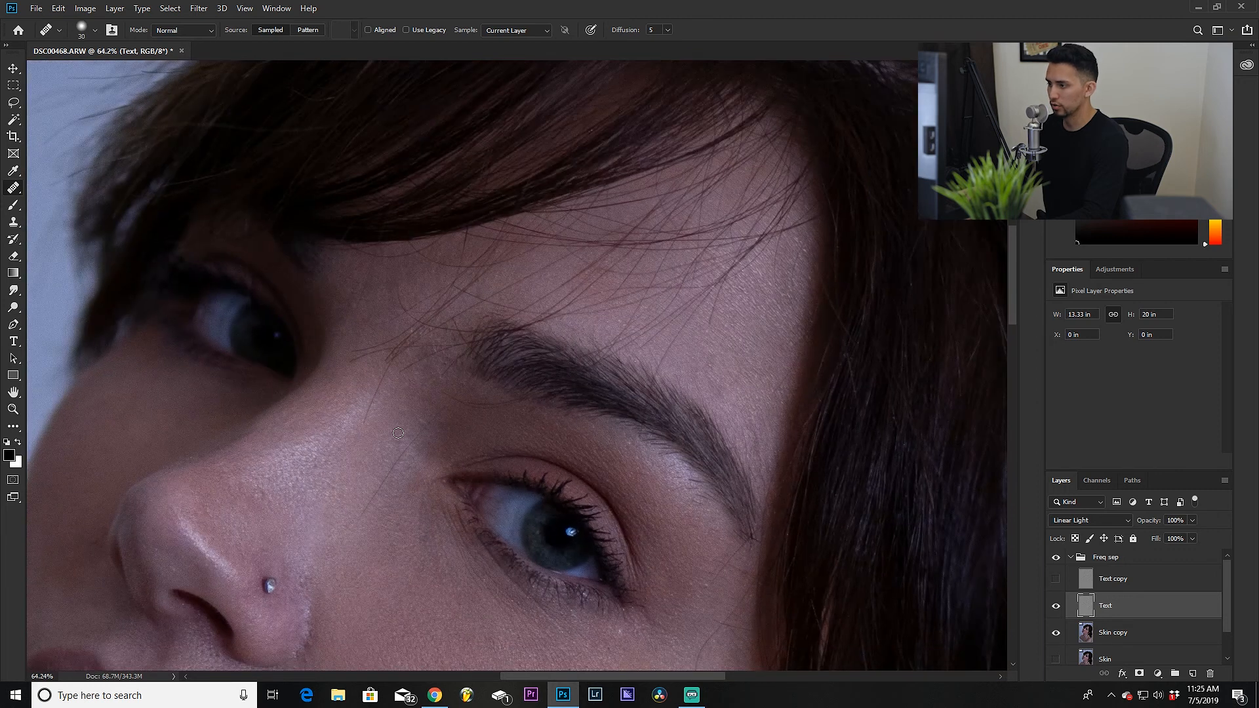
{"action": "scroll", "coordinate": [394, 458], "scroll_direction": "down", "scroll_amount": 3}
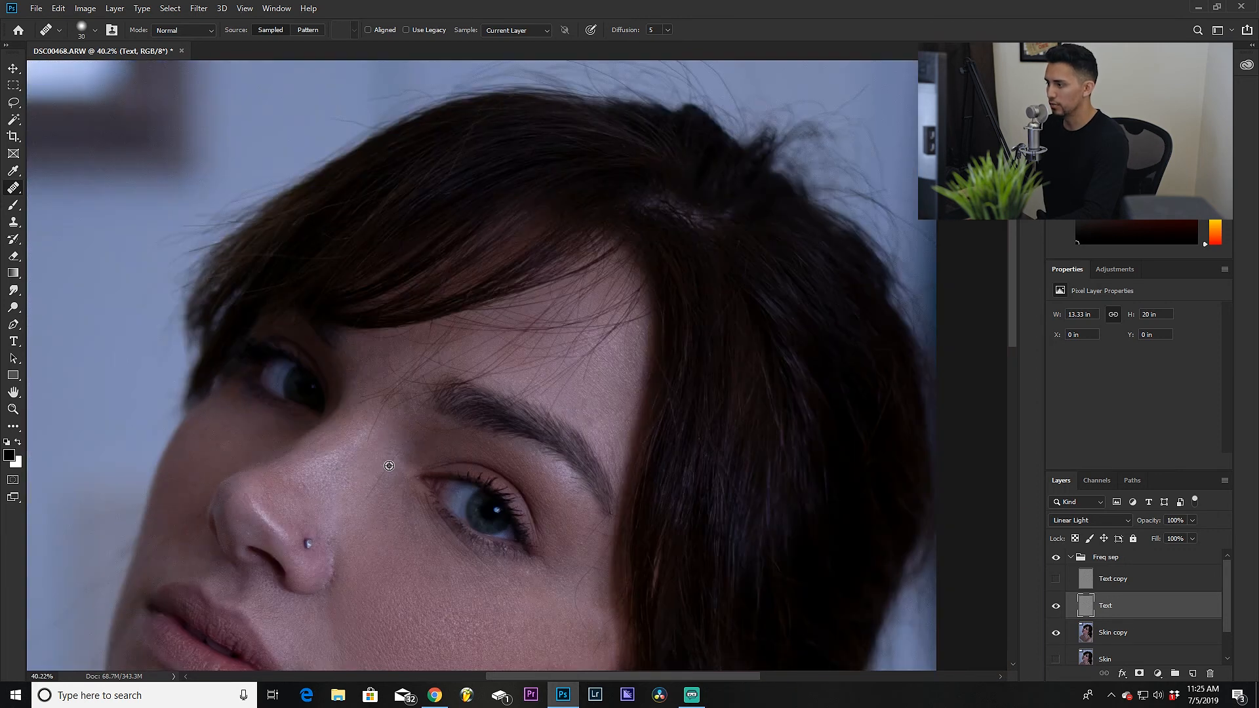
{"action": "scroll", "coordinate": [500, 550], "scroll_direction": "up", "scroll_amount": 1}
{"action": "scroll", "coordinate": [500, 550], "scroll_direction": "up", "scroll_amount": 2}
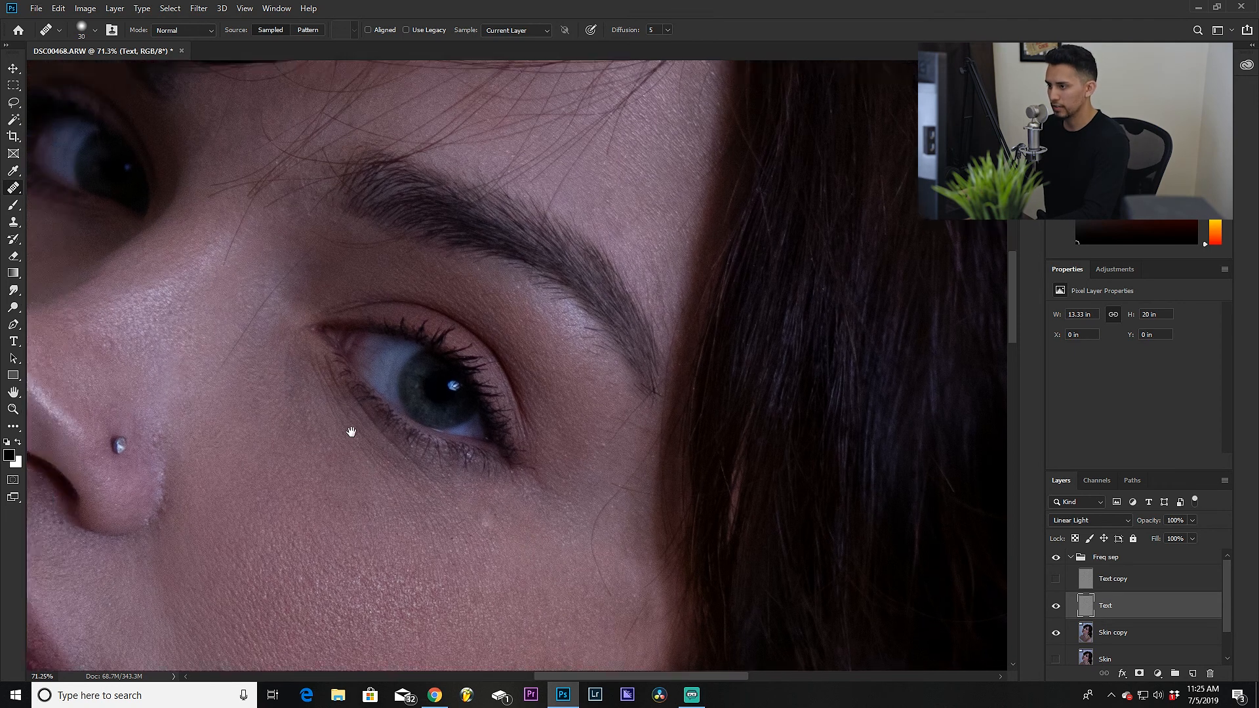
{"action": "scroll", "coordinate": [346, 410], "scroll_direction": "up", "scroll_amount": 2}
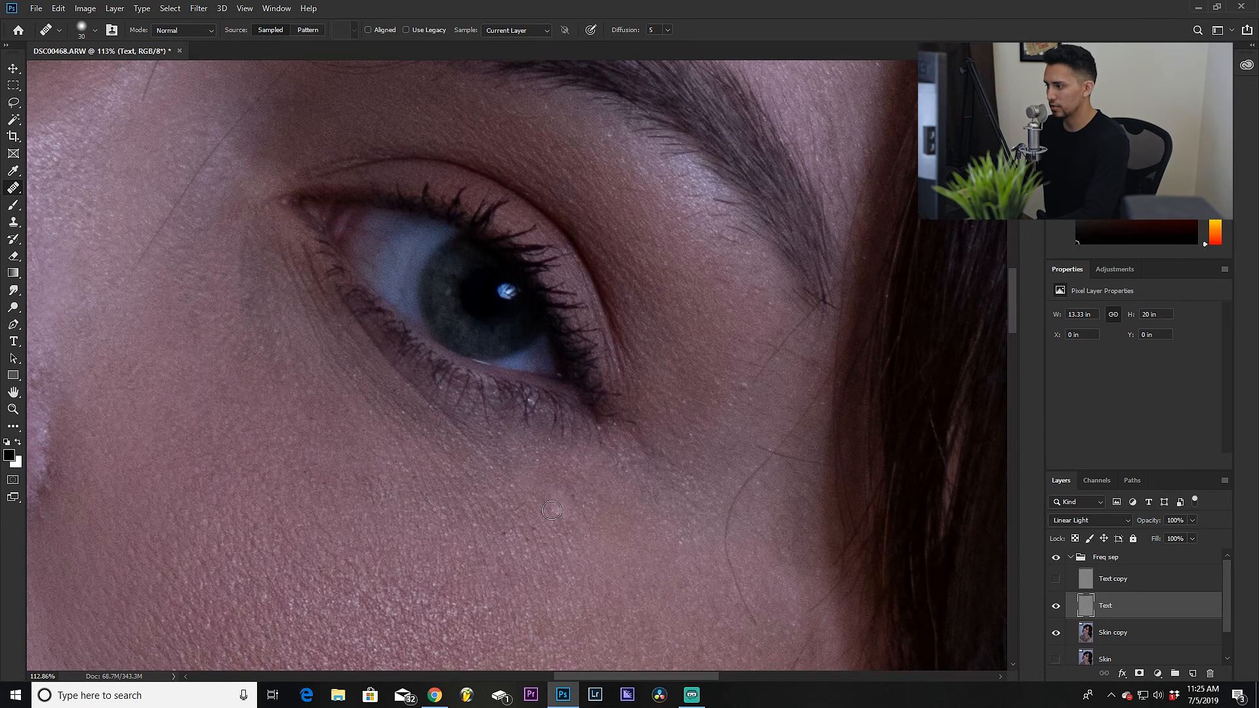
{"action": "left_click_drag", "start_coordinate": [325, 326], "coordinate": [347, 377]}
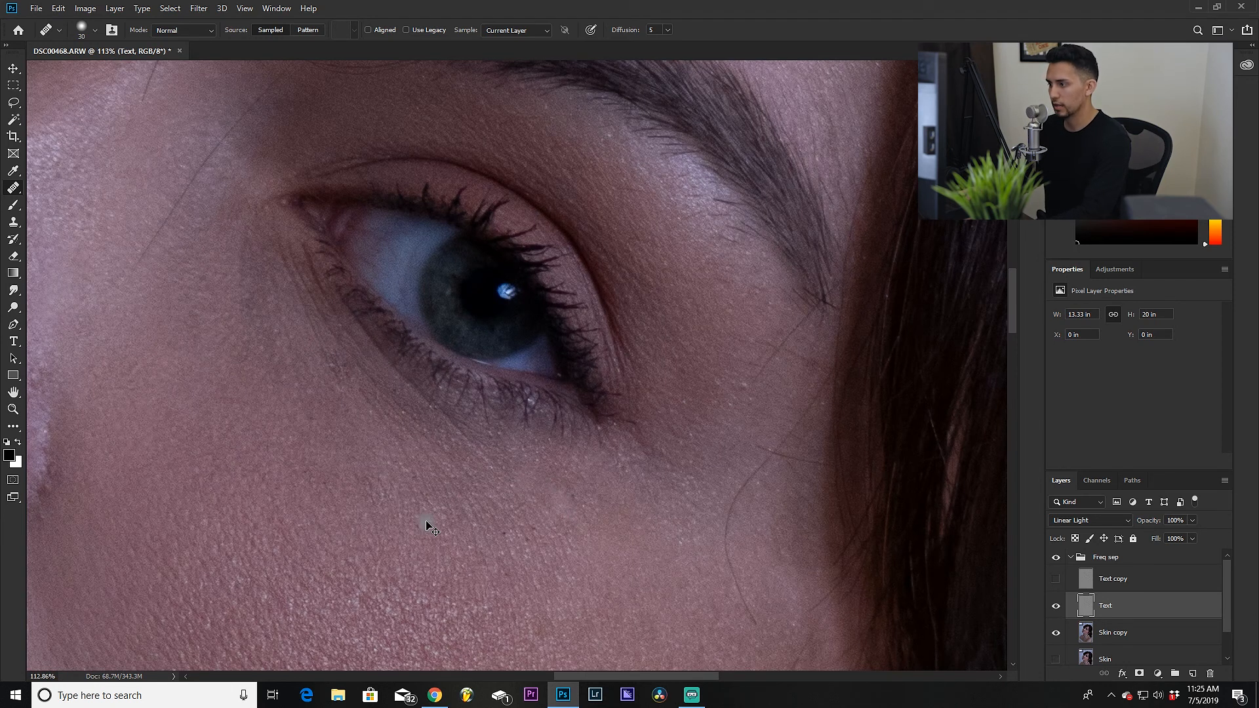
{"action": "left_click", "coordinate": [640, 518], "text": "alt"}
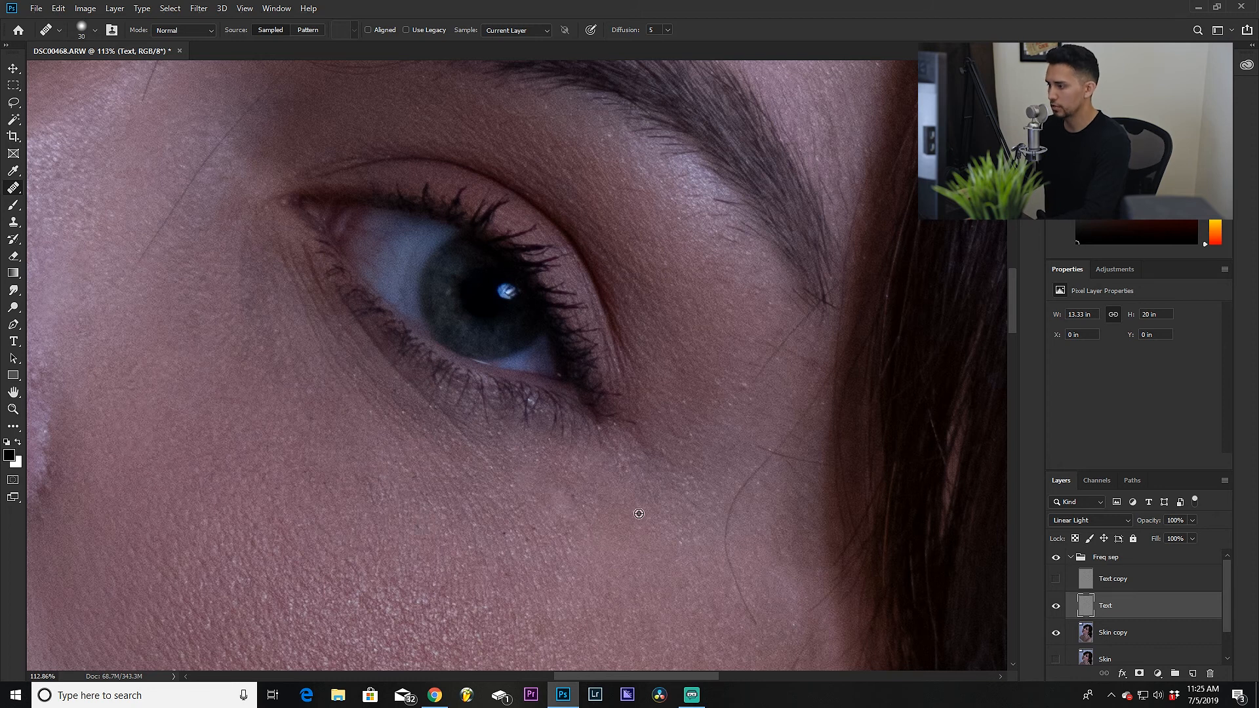
{"action": "left_click_drag", "start_coordinate": [492, 461], "coordinate": [494, 467]}
{"action": "left_click", "coordinate": [568, 542]}
{"action": "left_click", "coordinate": [558, 526]}
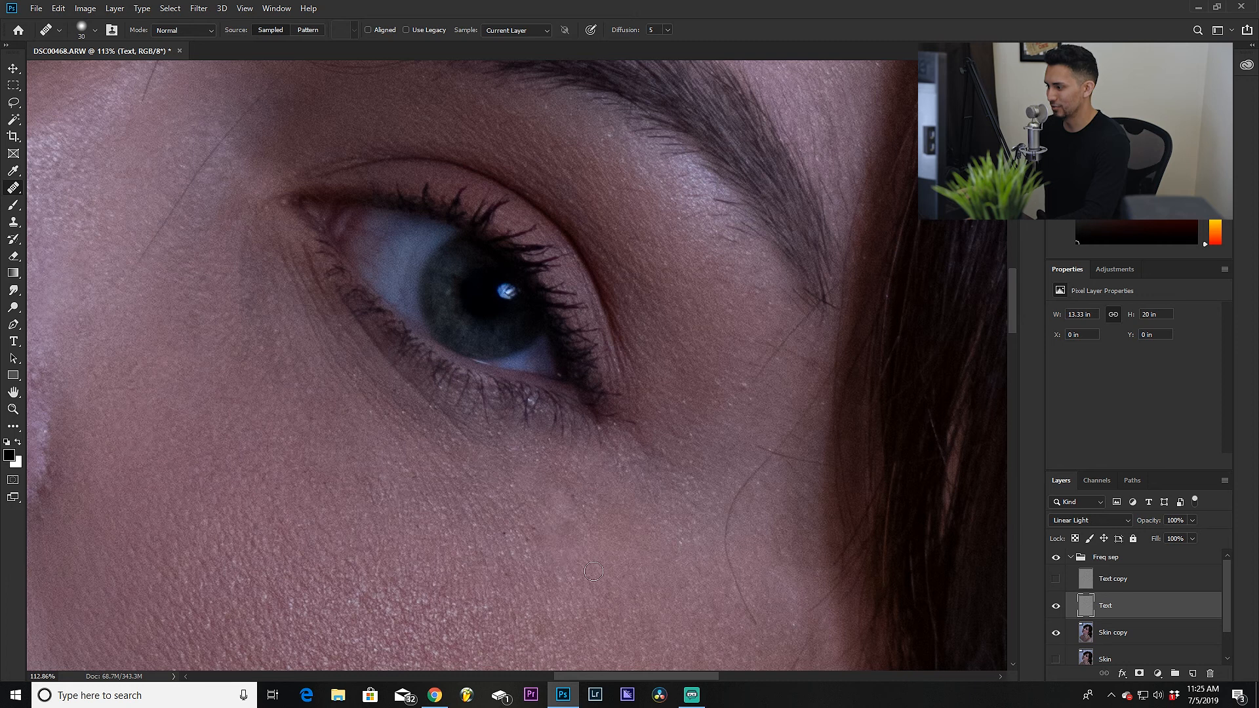
Step: Heal one more blemish on the cheek below the eye
{"action": "left_click", "coordinate": [544, 520]}
{"action": "scroll", "coordinate": [475, 562], "scroll_direction": "down", "scroll_amount": 5}
{"action": "scroll", "coordinate": [473, 561], "scroll_direction": "up", "scroll_amount": 4}
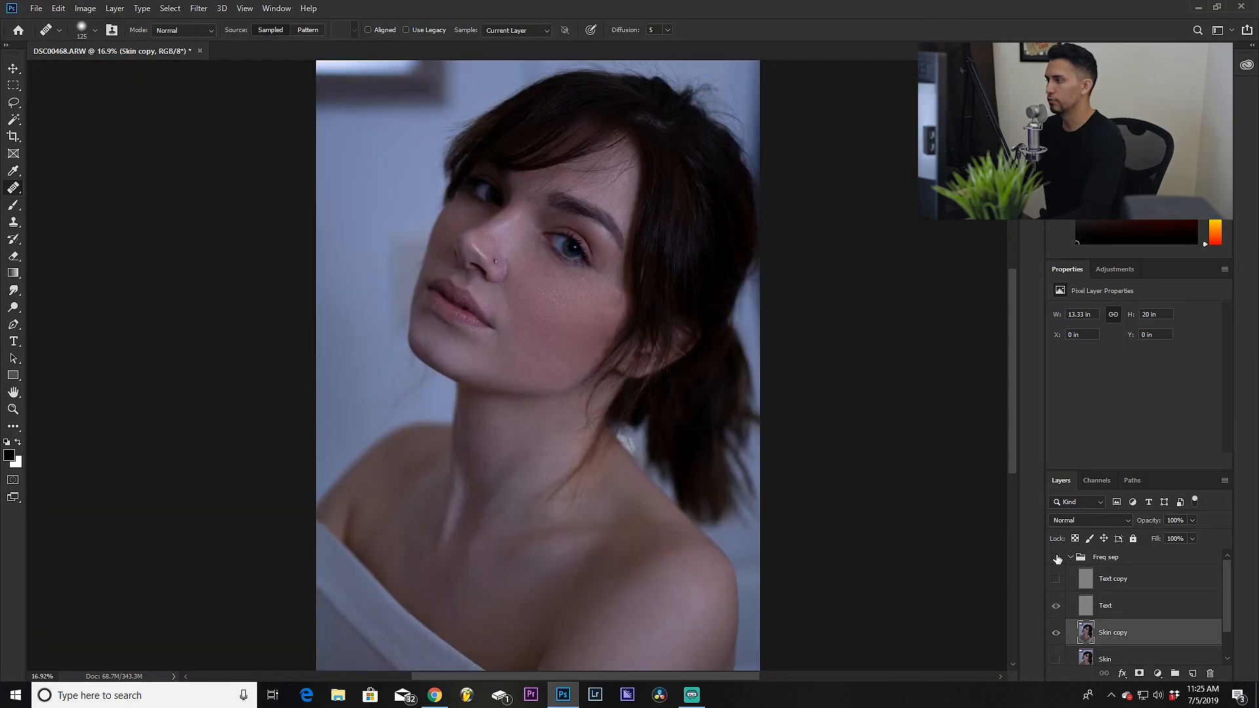
Step: Toggle the Freq sep group's visibility off and on to compare the retouch with the original
{"action": "left_click", "coordinate": [1057, 559]}
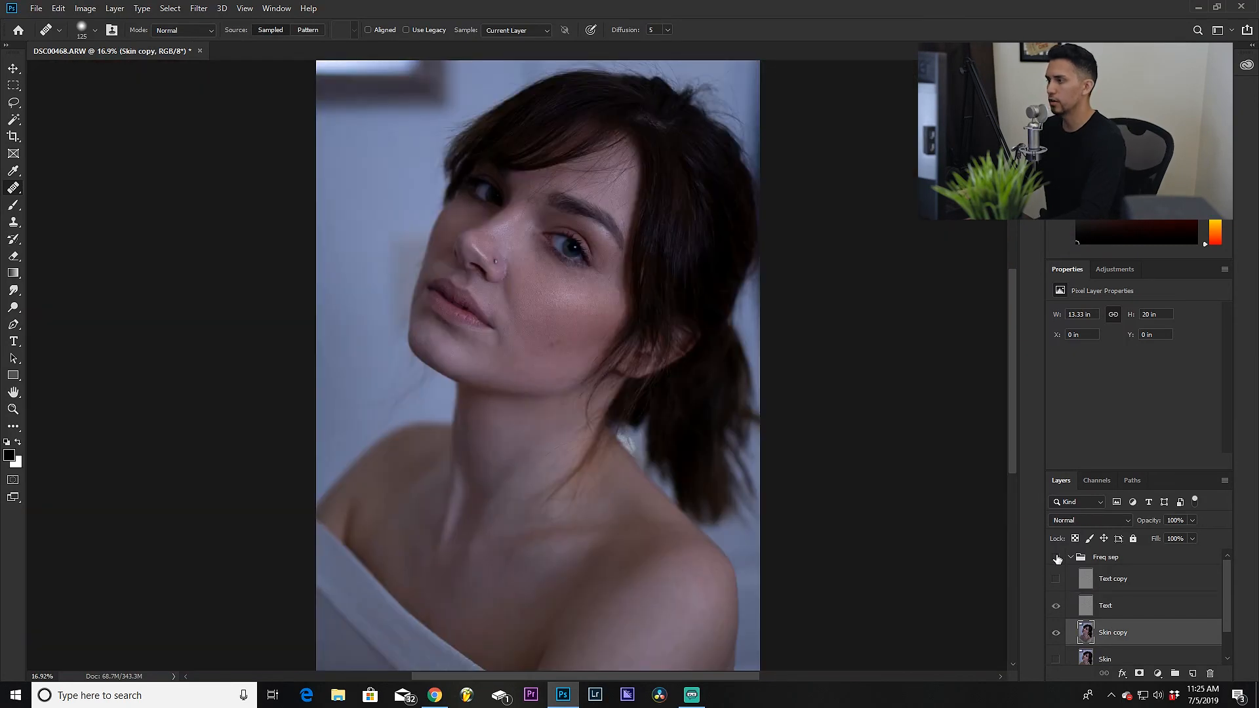
{"action": "left_click", "coordinate": [1057, 559]}
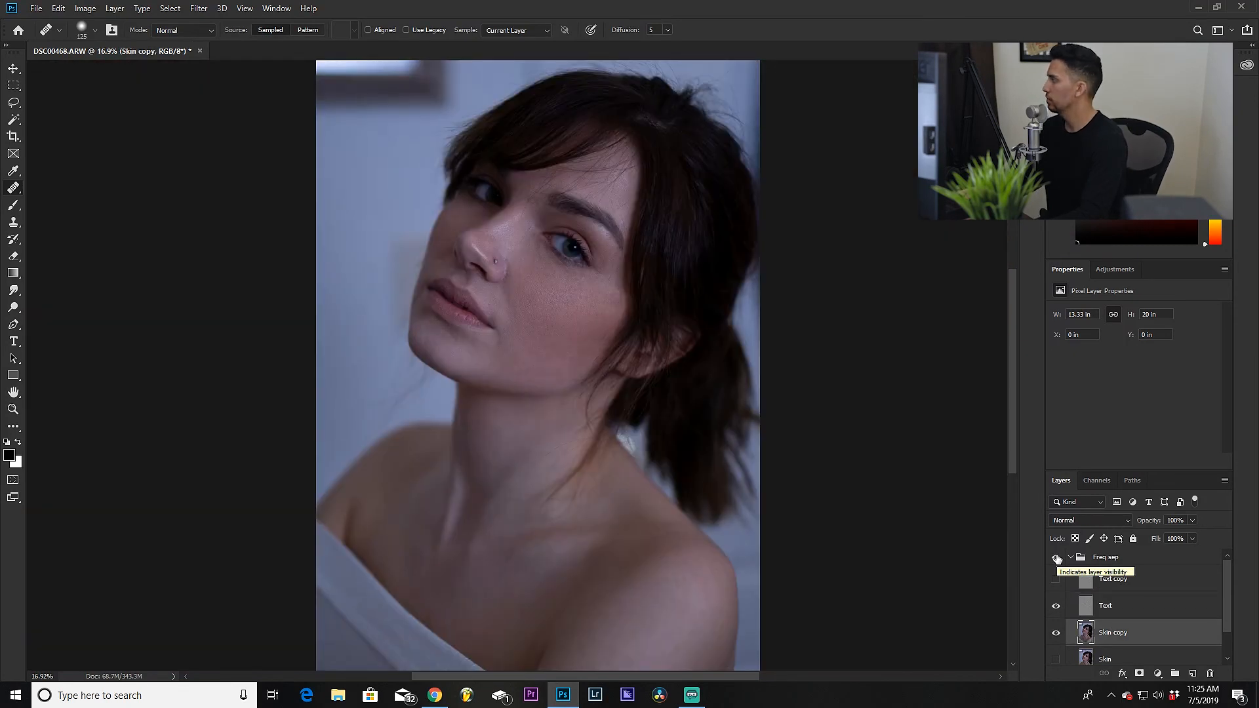
{"action": "left_click", "coordinate": [1056, 558]}
{"action": "left_click", "coordinate": [1056, 558]}
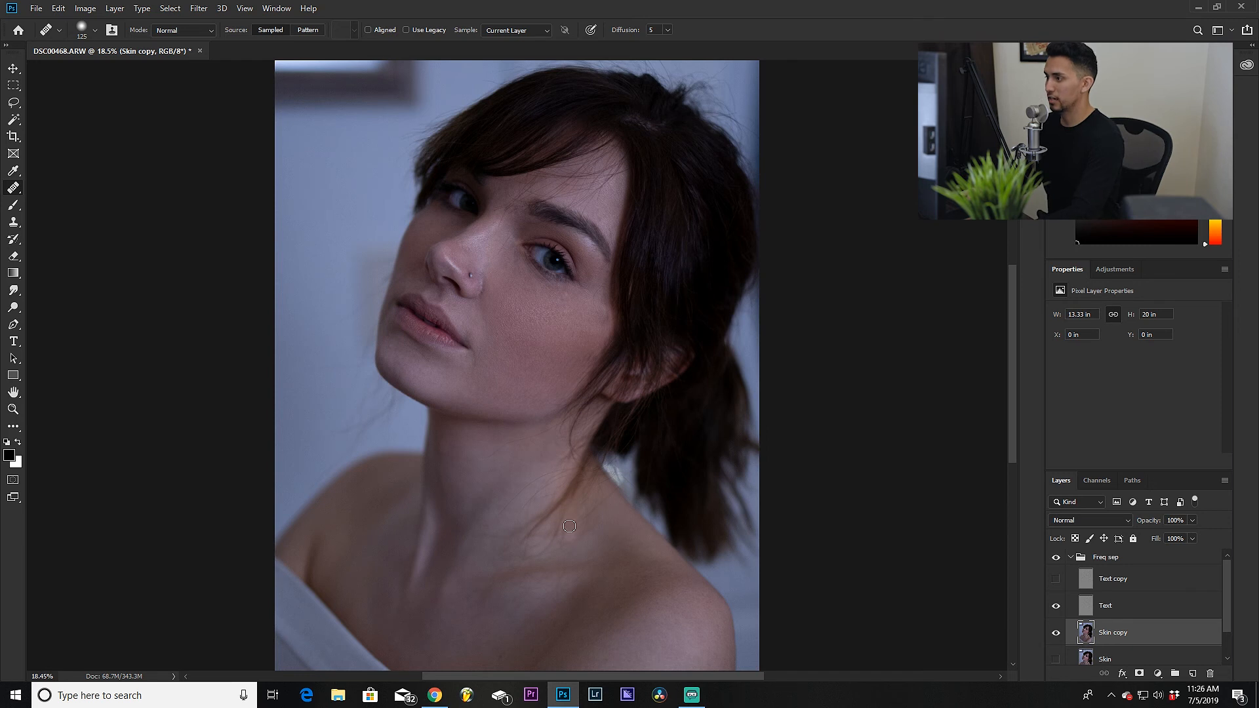
{"action": "scroll", "coordinate": [564, 456], "scroll_direction": "down", "scroll_amount": 2}
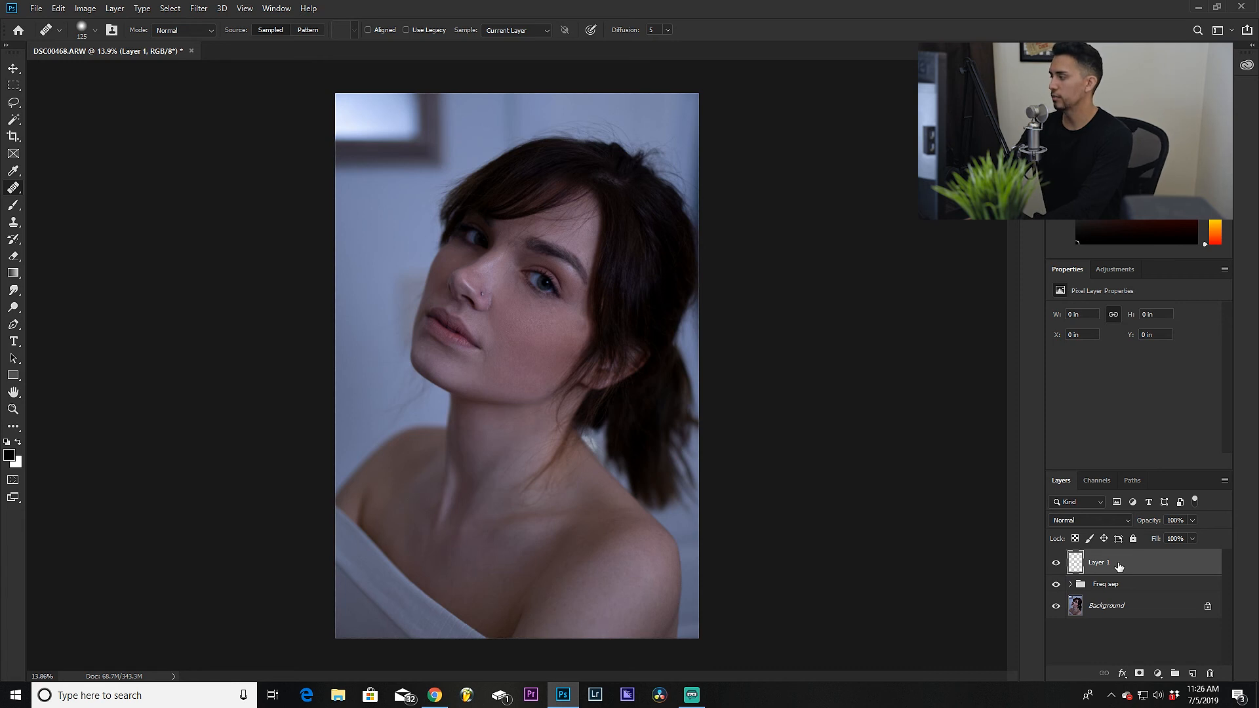
Step: Stamp all visible layers into a new layer and apply Camera Raw Filter: Contrast +16, Highlights -28, Shadows +42, Whites +23, Blacks -9, Clarity -16, Vibrance +19
{"action": "key", "text": "ctrl+shift+alt+e"}
{"action": "left_click", "coordinate": [241, 9]}
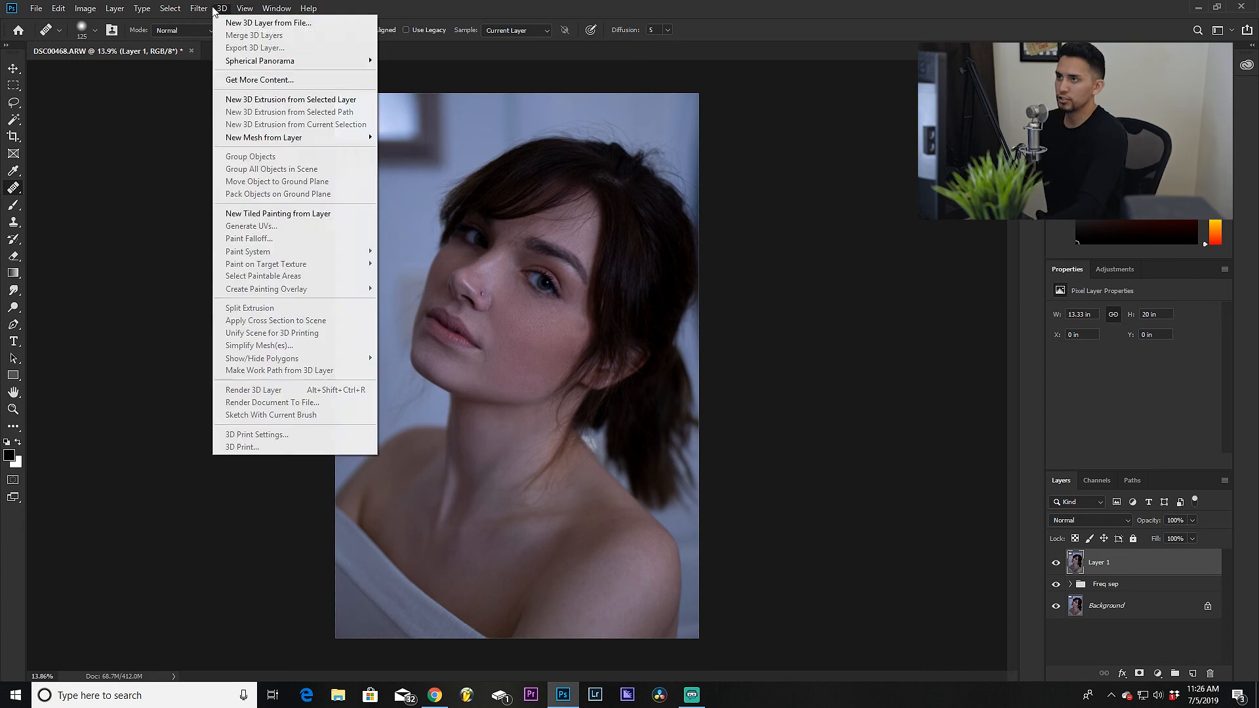
{"action": "left_click", "coordinate": [249, 89]}
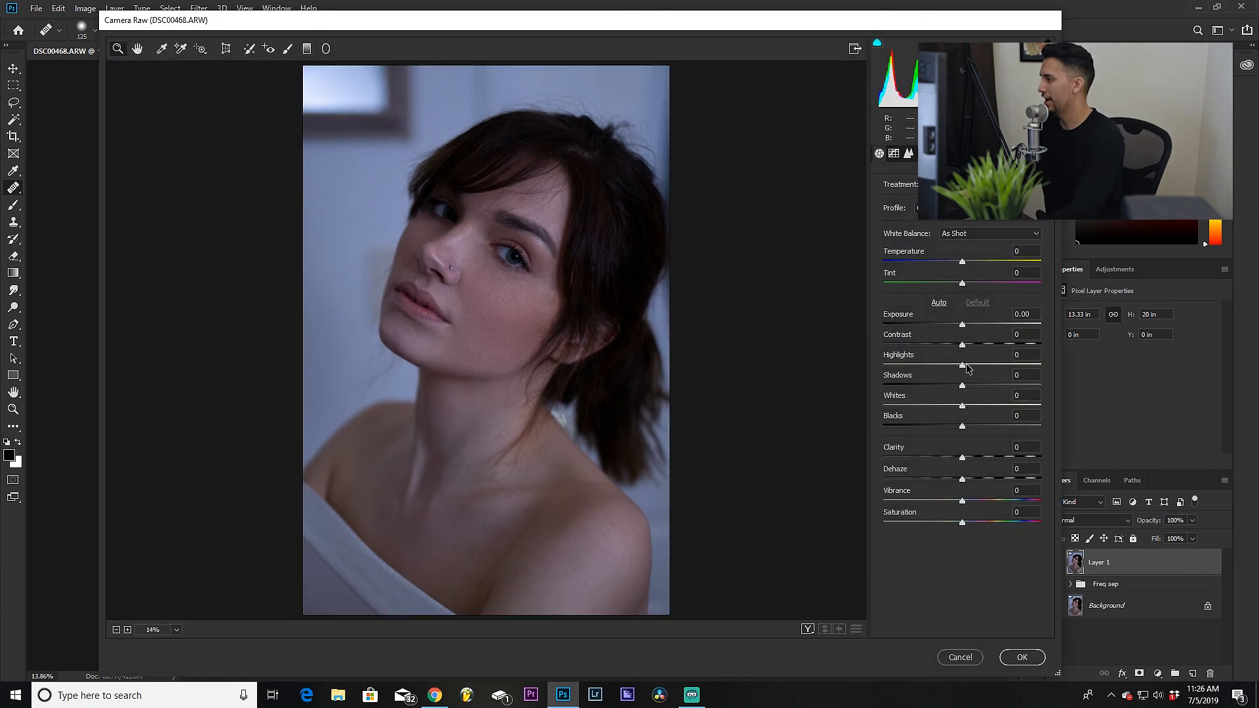
{"action": "left_click_drag", "start_coordinate": [962, 344], "coordinate": [996, 385]}
{"action": "left_click_drag", "start_coordinate": [964, 427], "coordinate": [941, 368]}
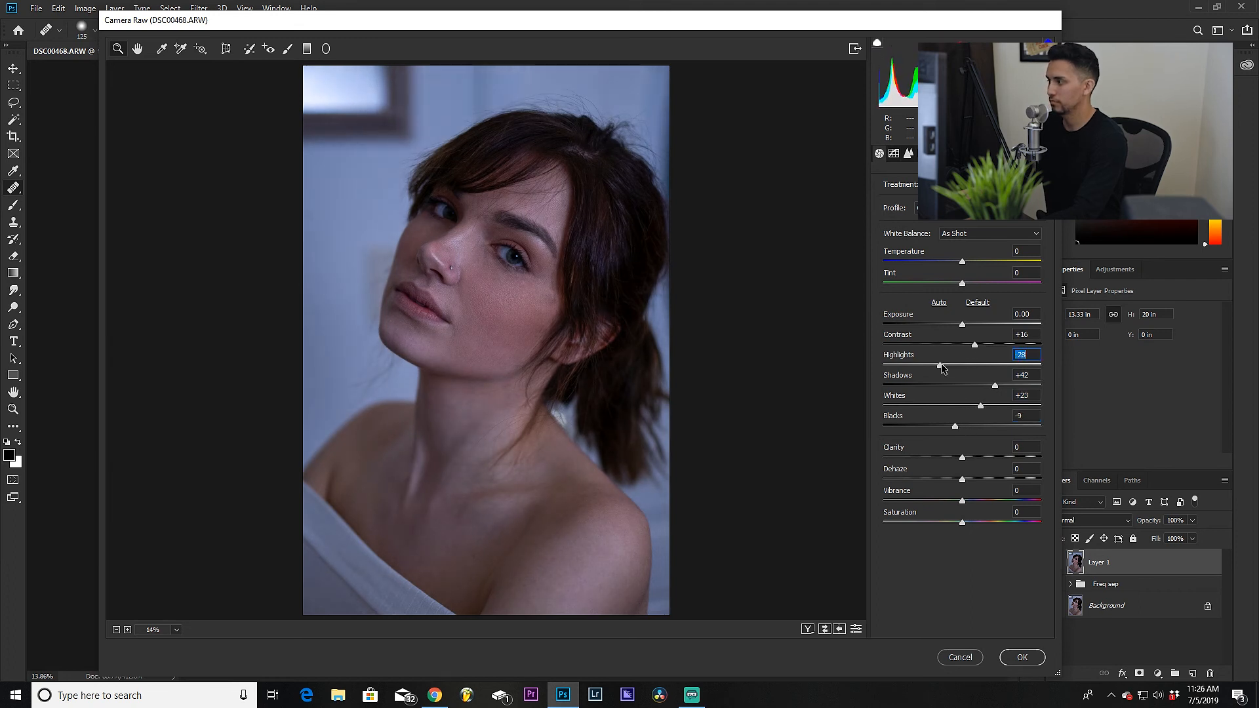
{"action": "left_click_drag", "start_coordinate": [962, 458], "coordinate": [953, 459]}
{"action": "left_click_drag", "start_coordinate": [965, 503], "coordinate": [975, 504]}
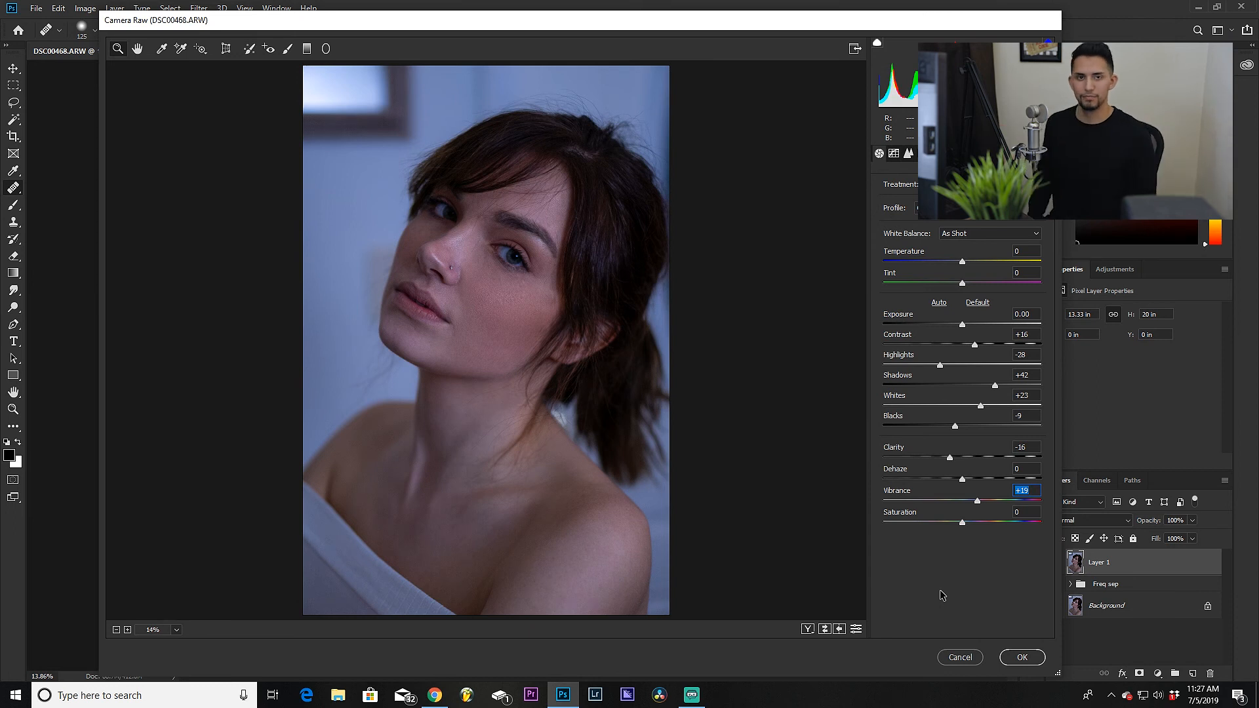
{"action": "key", "text": "Return"}
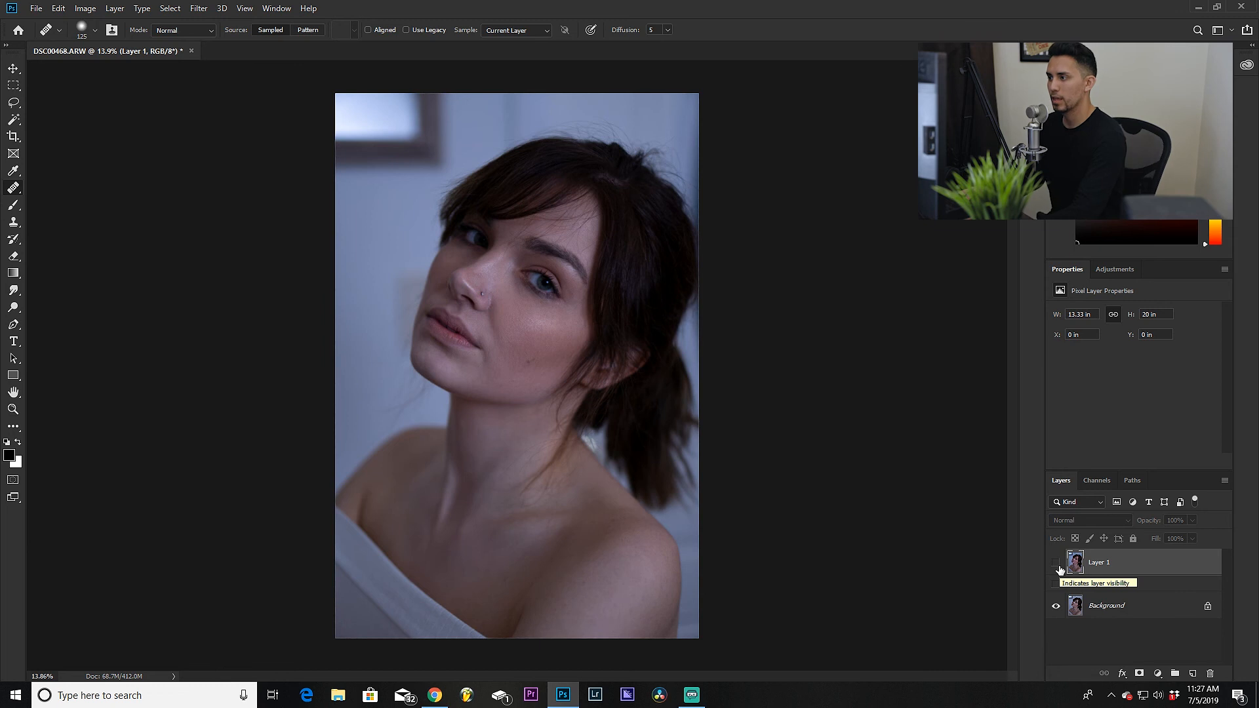
Step: Compare the stamped layer on and off and inspect the face up close and at full view
{"action": "left_click", "coordinate": [1057, 564]}
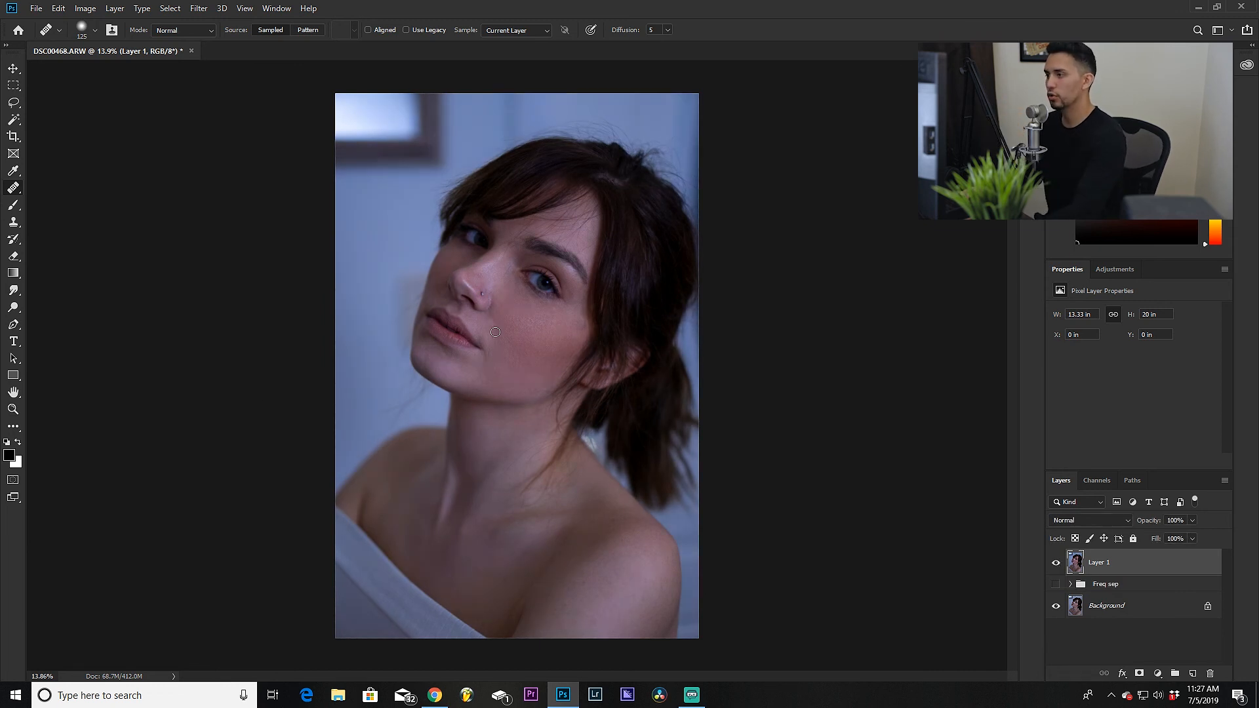
{"action": "scroll", "coordinate": [495, 332], "scroll_direction": "up", "scroll_amount": 5}
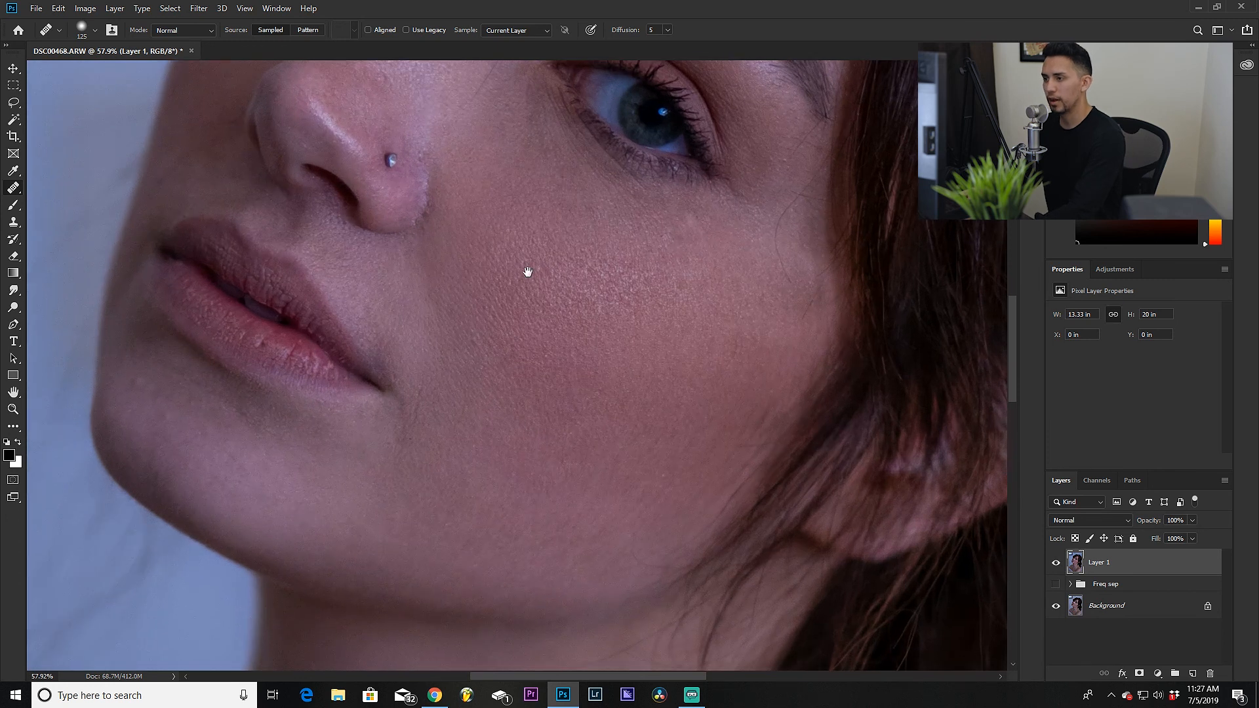
{"action": "left_click_drag", "start_coordinate": [528, 271], "coordinate": [444, 581]}
{"action": "left_click_drag", "start_coordinate": [458, 354], "coordinate": [457, 428]}
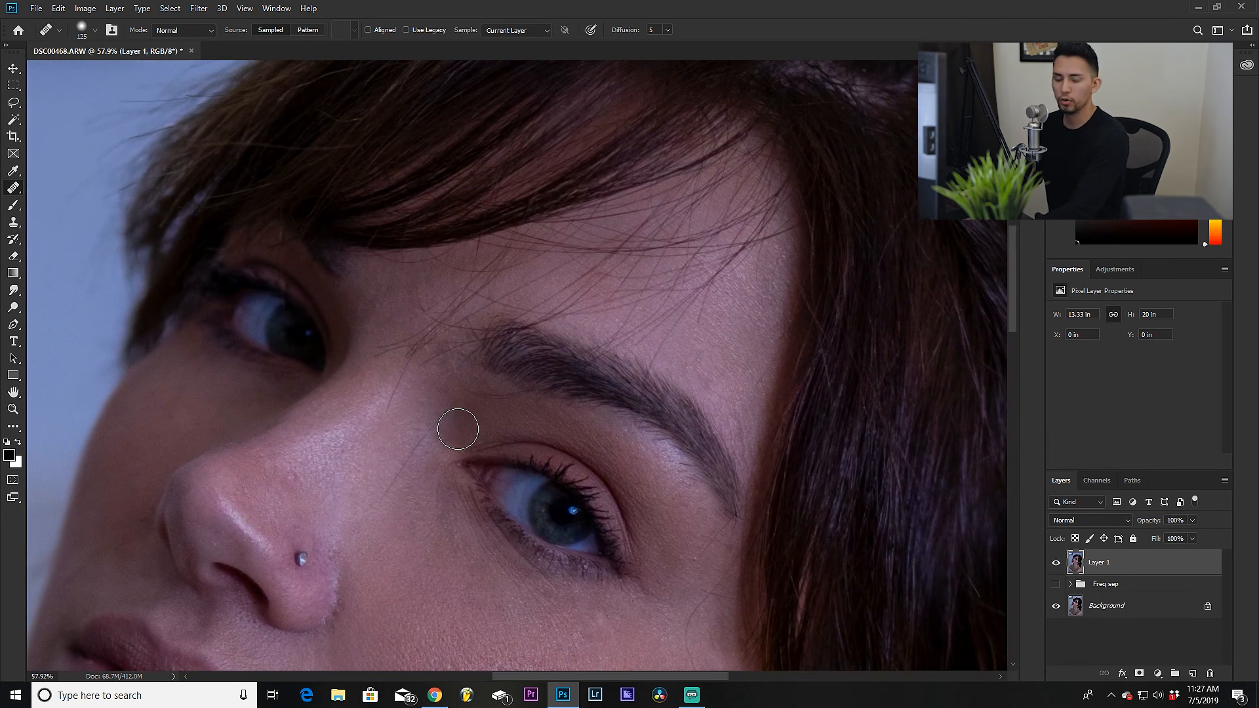
{"action": "scroll", "coordinate": [458, 429], "scroll_direction": "down", "scroll_amount": 5}
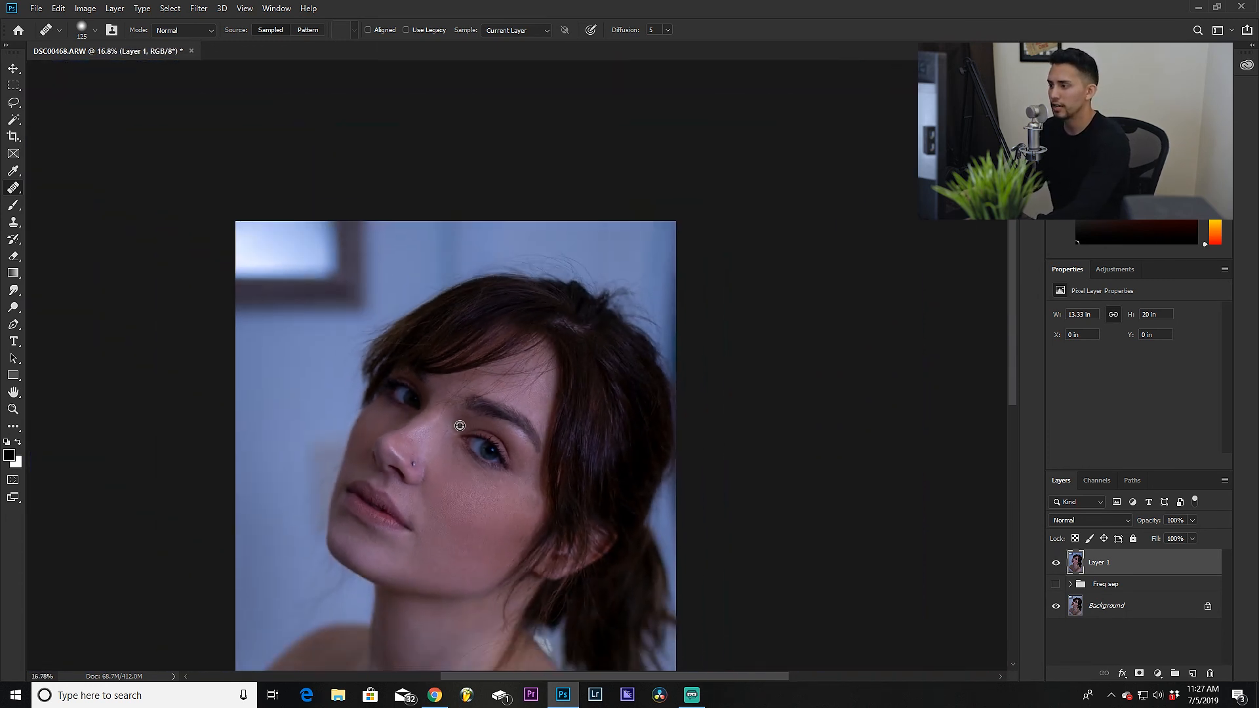
{"action": "key", "text": "ctrl+0"}
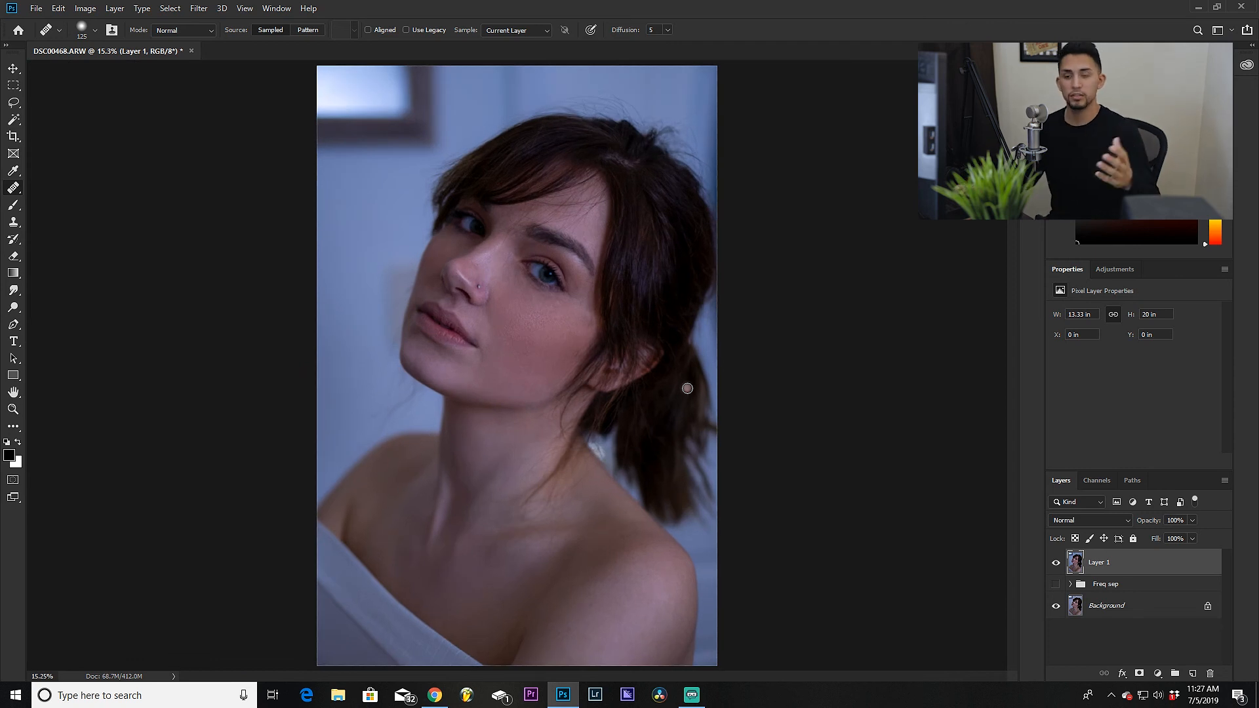
{"action": "scroll", "coordinate": [662, 285], "scroll_direction": "up", "scroll_amount": 1}
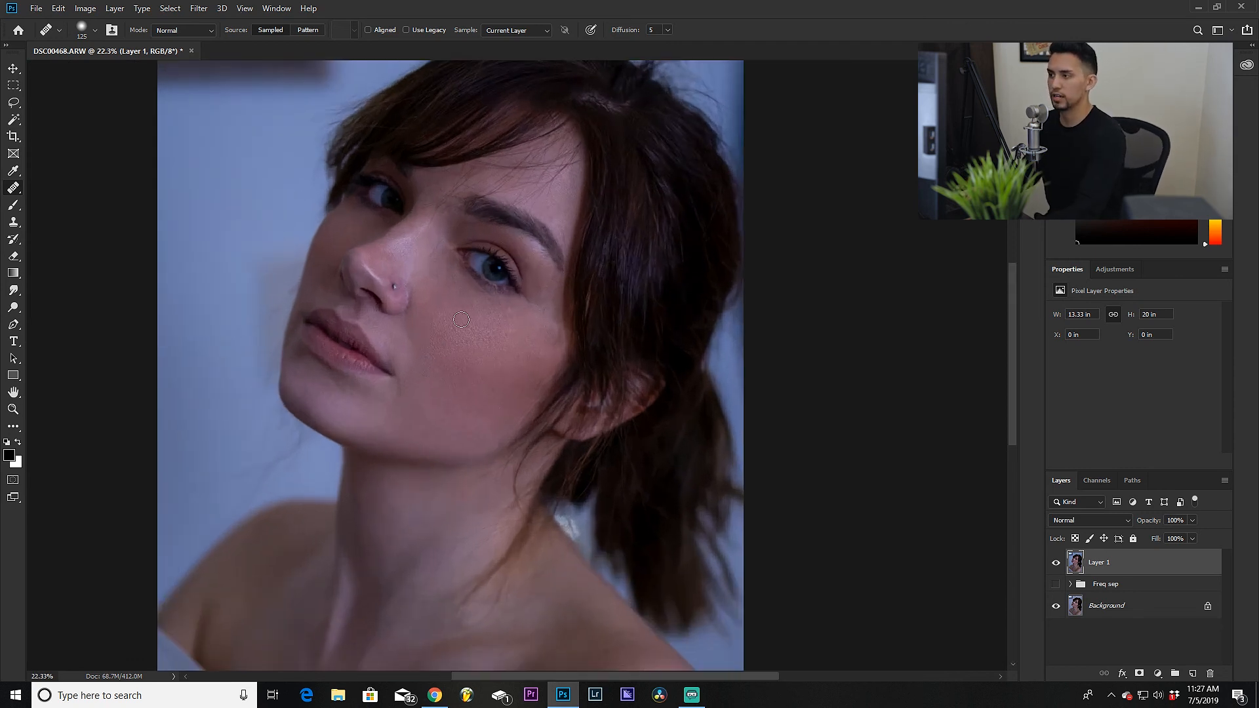
Step: Lasso an area of the cheek below the eye and feather the selection by 40 pixels
{"action": "left_click", "coordinate": [13, 103]}
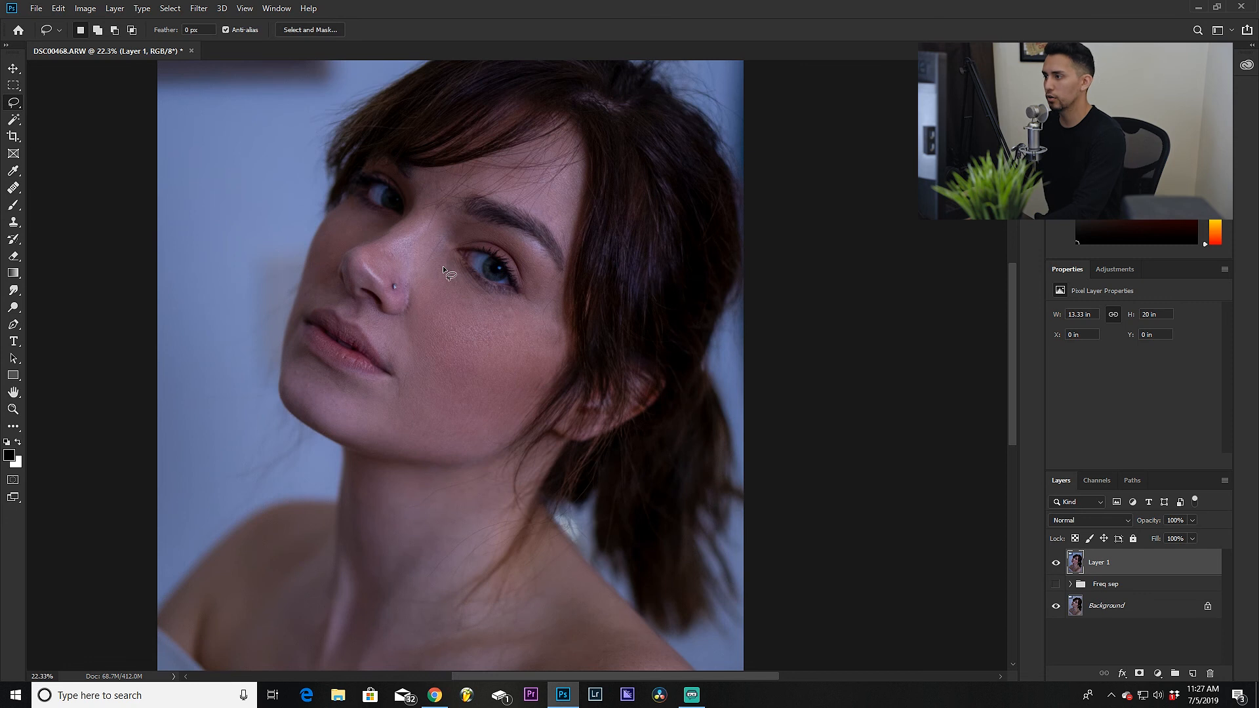
{"action": "left_click_drag", "start_coordinate": [413, 315], "coordinate": [413, 309]}
{"action": "left_click", "coordinate": [169, 8]}
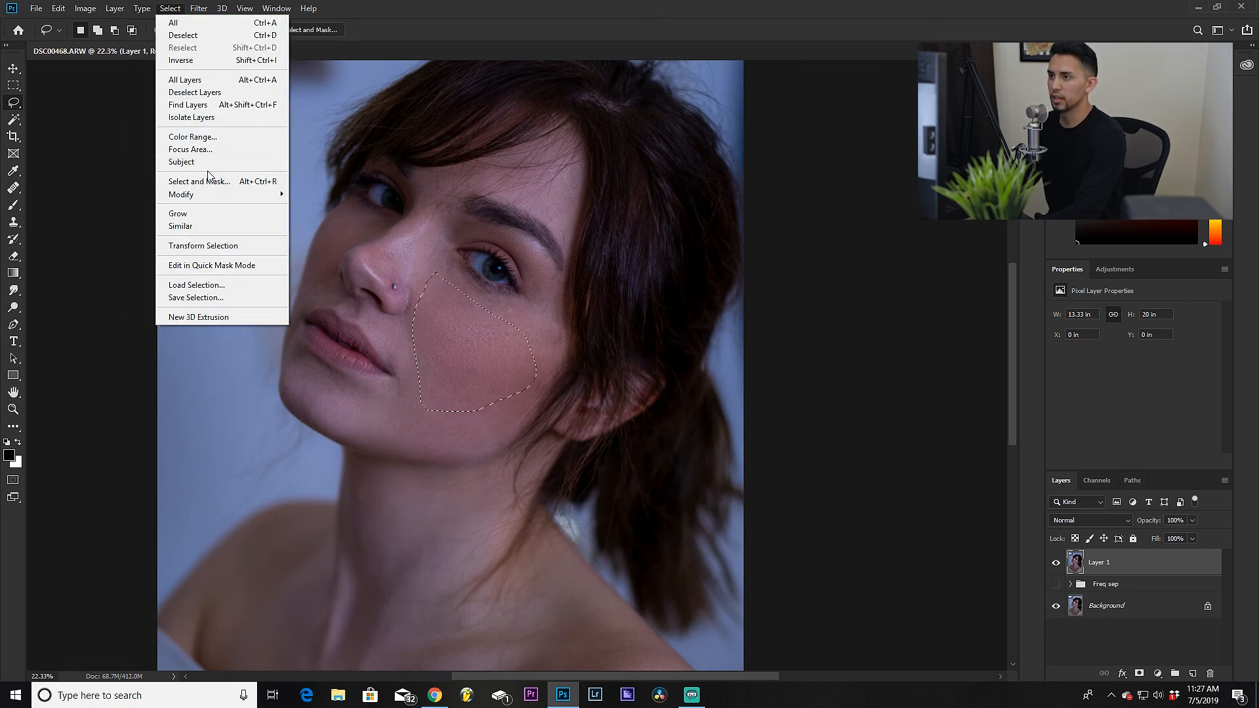
{"action": "mouse_move", "coordinate": [237, 196]}
{"action": "left_click", "coordinate": [331, 245]}
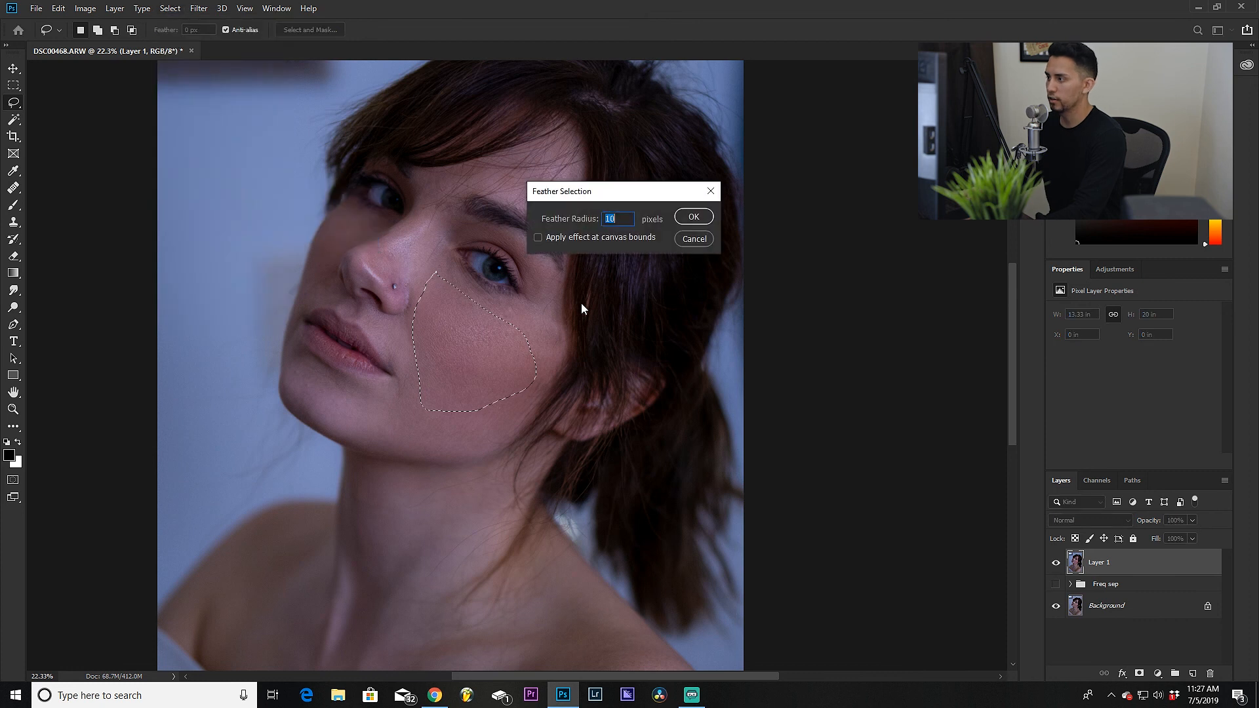
{"action": "type", "text": "40"}
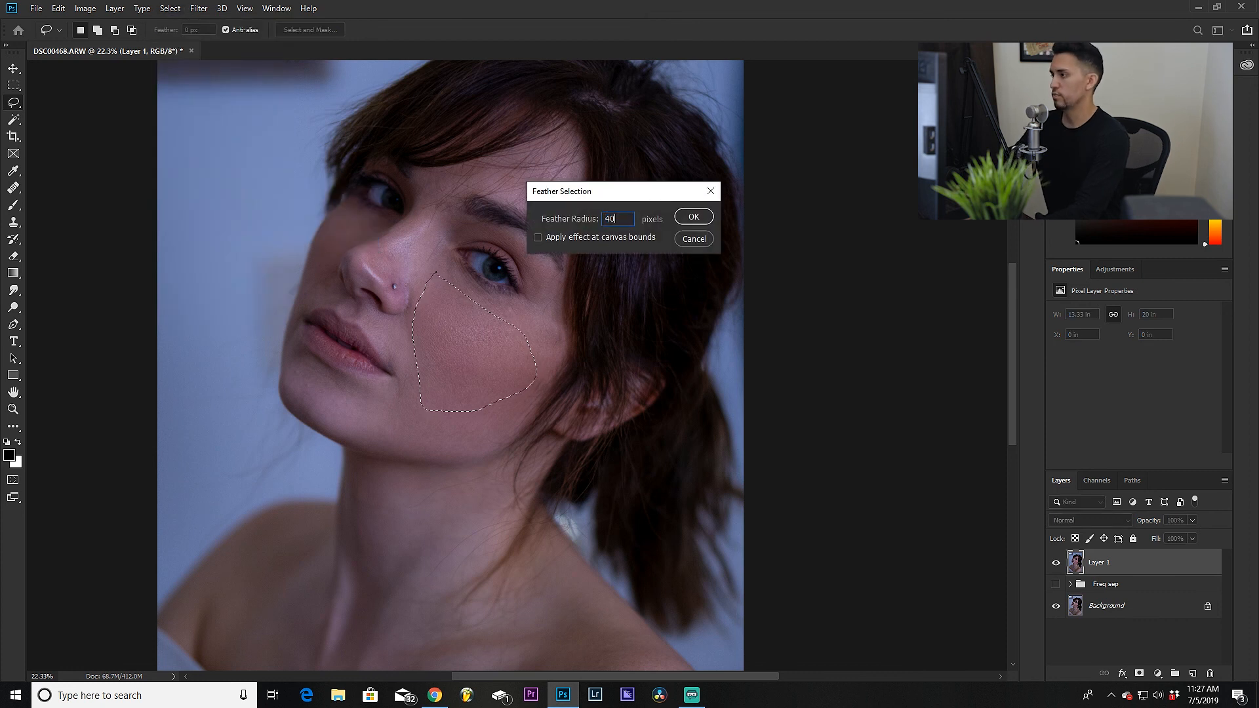
{"action": "key", "text": "Return"}
Step: Apply a Gaussian Blur with a 4.4 pixel radius to the selected cheek and deselect
{"action": "left_click", "coordinate": [202, 9]}
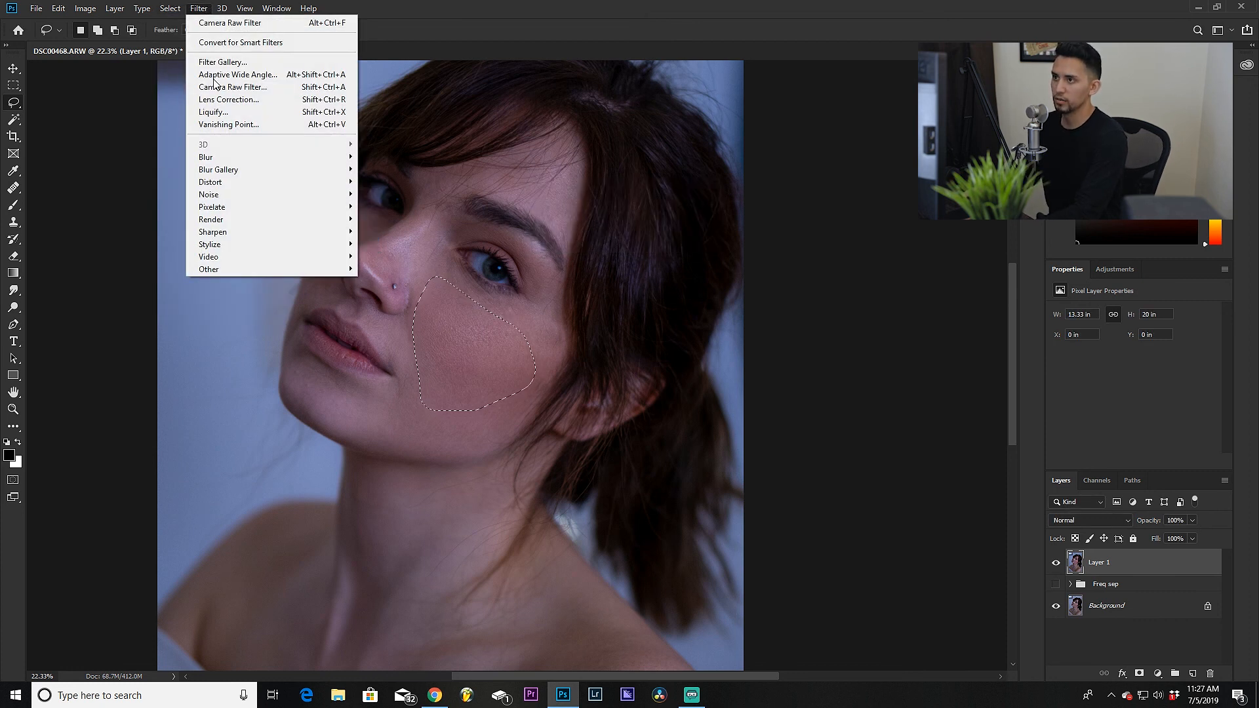
{"action": "mouse_move", "coordinate": [315, 157]}
{"action": "left_click", "coordinate": [411, 204]}
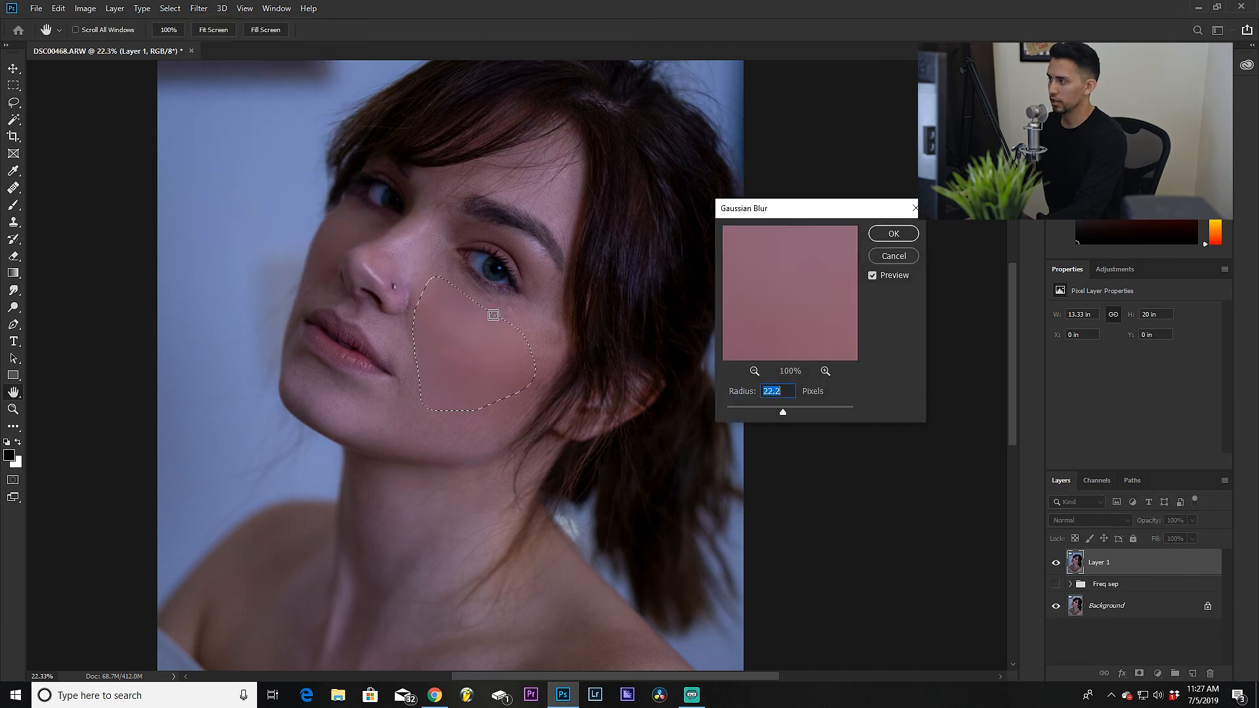
{"action": "left_click_drag", "start_coordinate": [782, 412], "coordinate": [741, 412]}
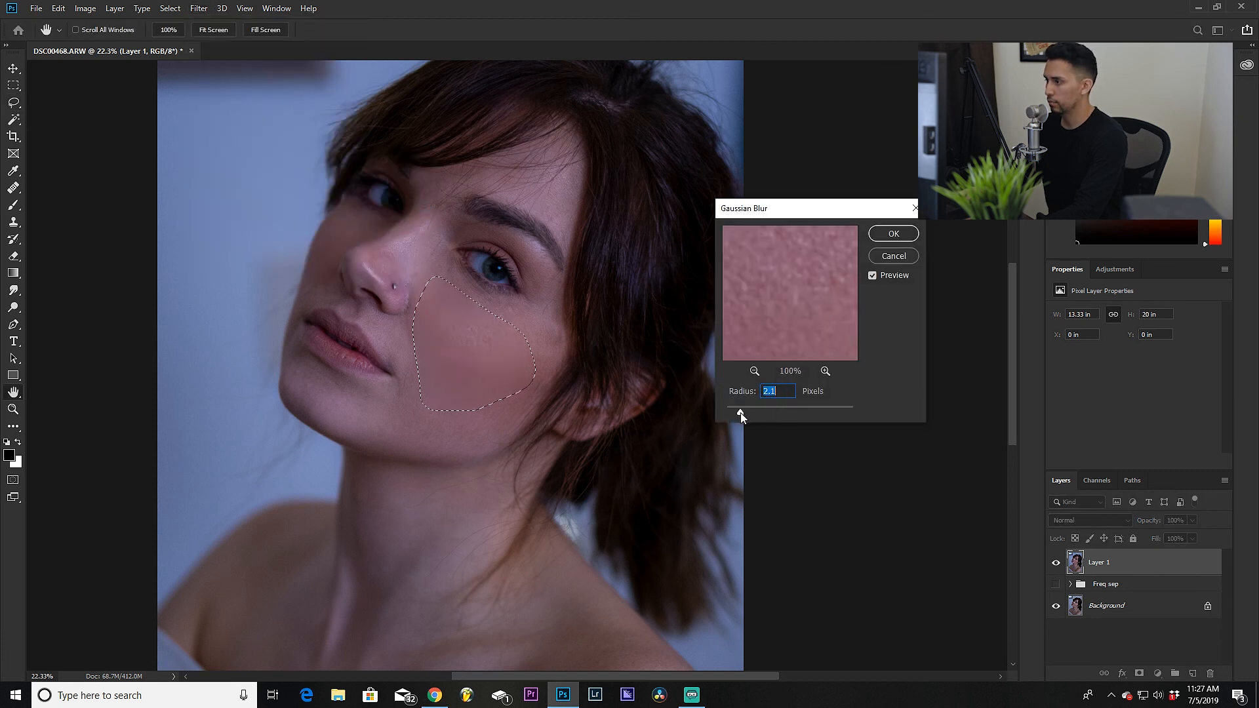
{"action": "left_click", "coordinate": [893, 233]}
{"action": "key", "text": "ctrl+d"}
Step: Inspect the blurred cheek skin up close and at full-image view
{"action": "scroll", "coordinate": [522, 349], "scroll_direction": "down", "scroll_amount": 3}
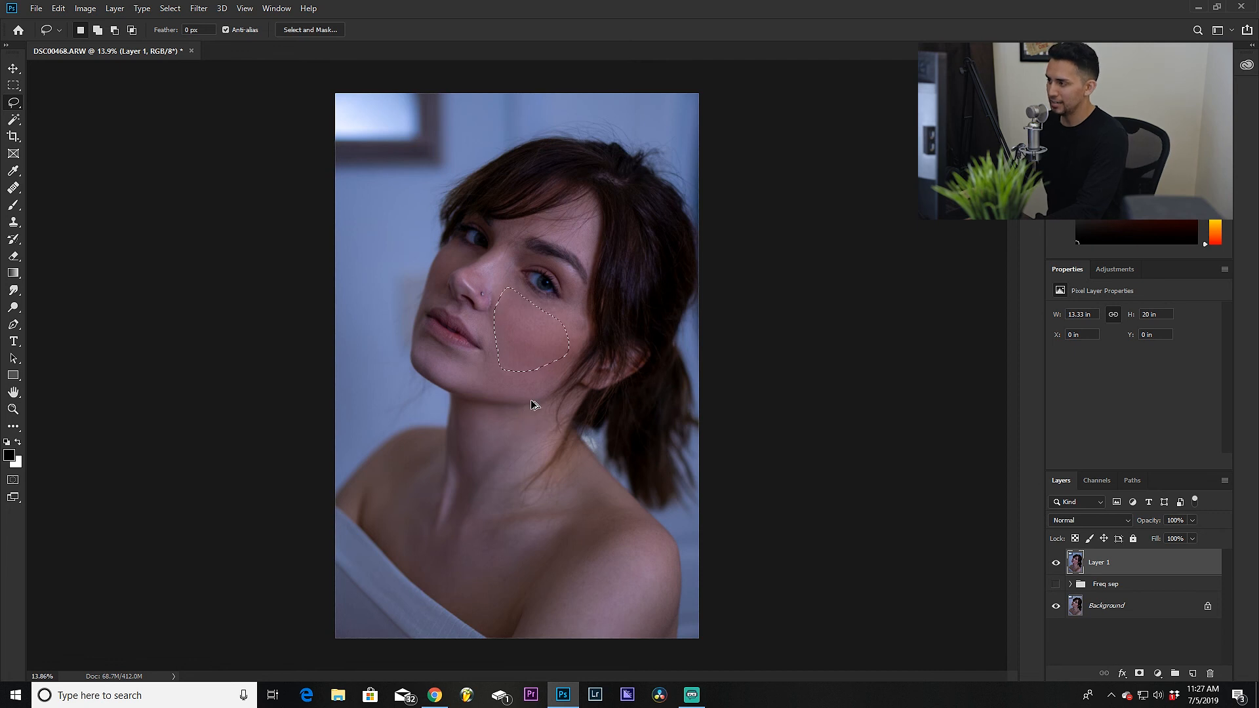
{"action": "scroll", "coordinate": [525, 311], "scroll_direction": "up", "scroll_amount": 12}
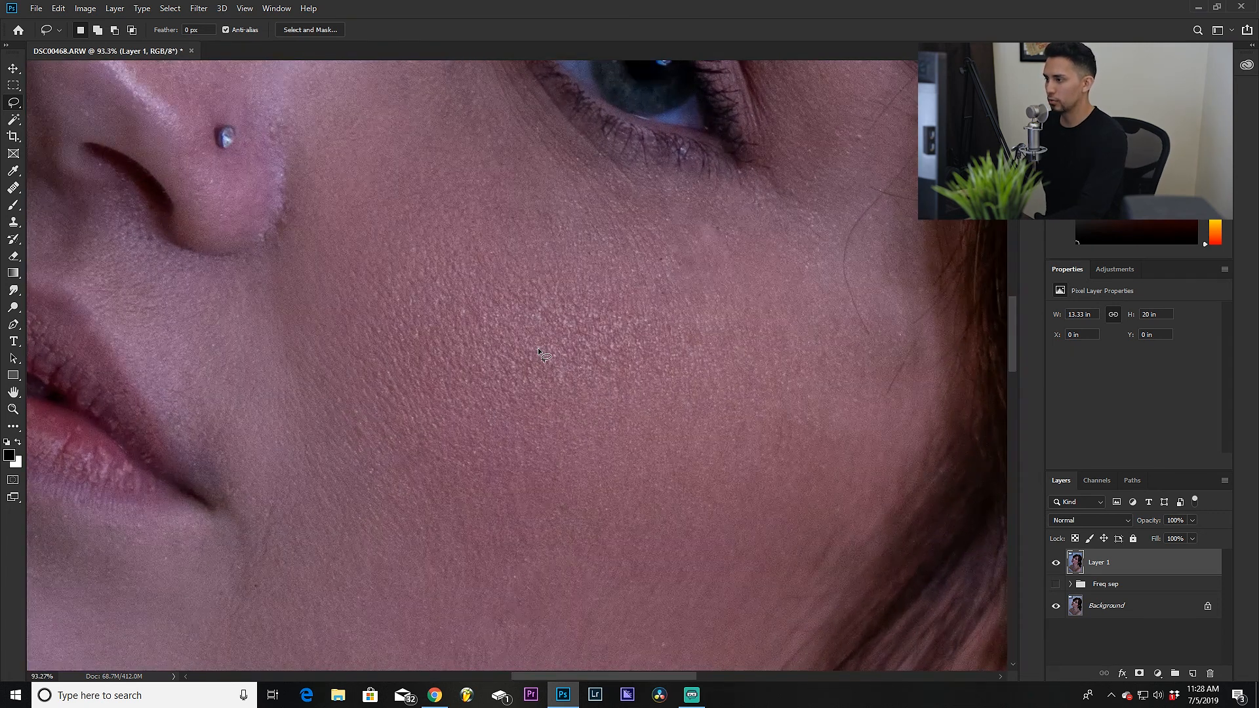
{"action": "scroll", "coordinate": [537, 350], "scroll_direction": "up", "scroll_amount": 3}
{"action": "left_click_drag", "start_coordinate": [663, 403], "coordinate": [588, 535]}
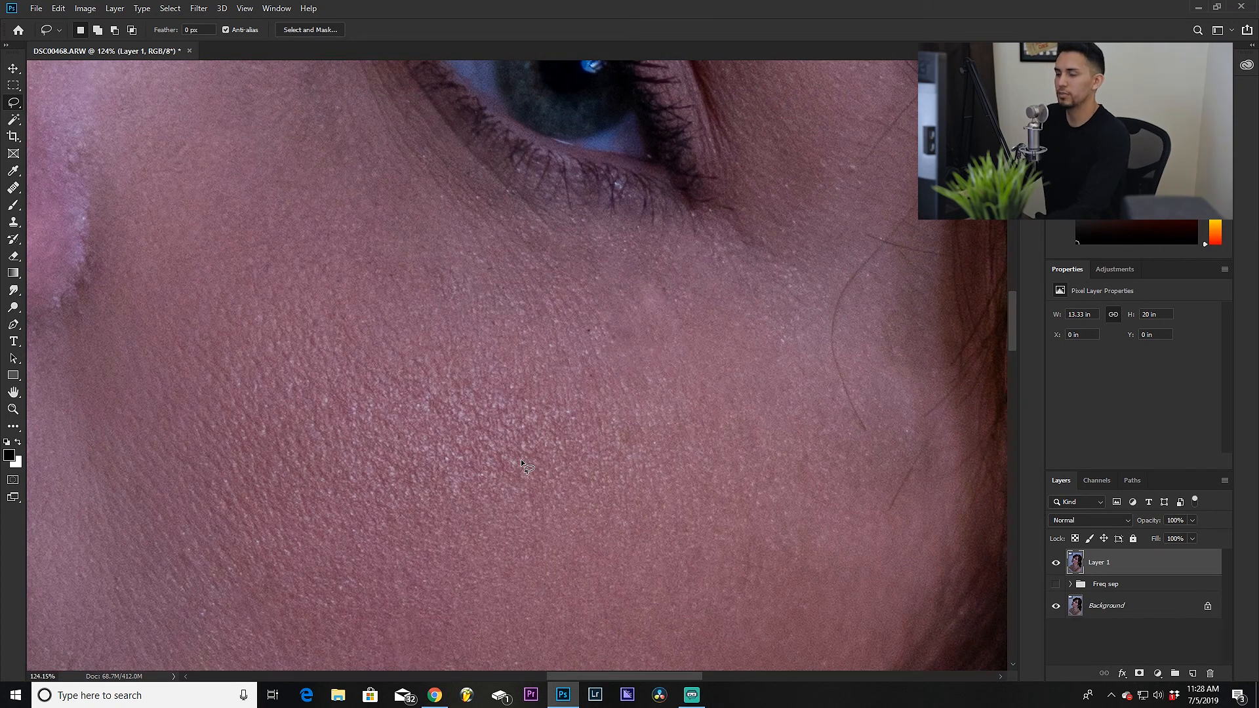
{"action": "left_click_drag", "start_coordinate": [477, 448], "coordinate": [458, 381]}
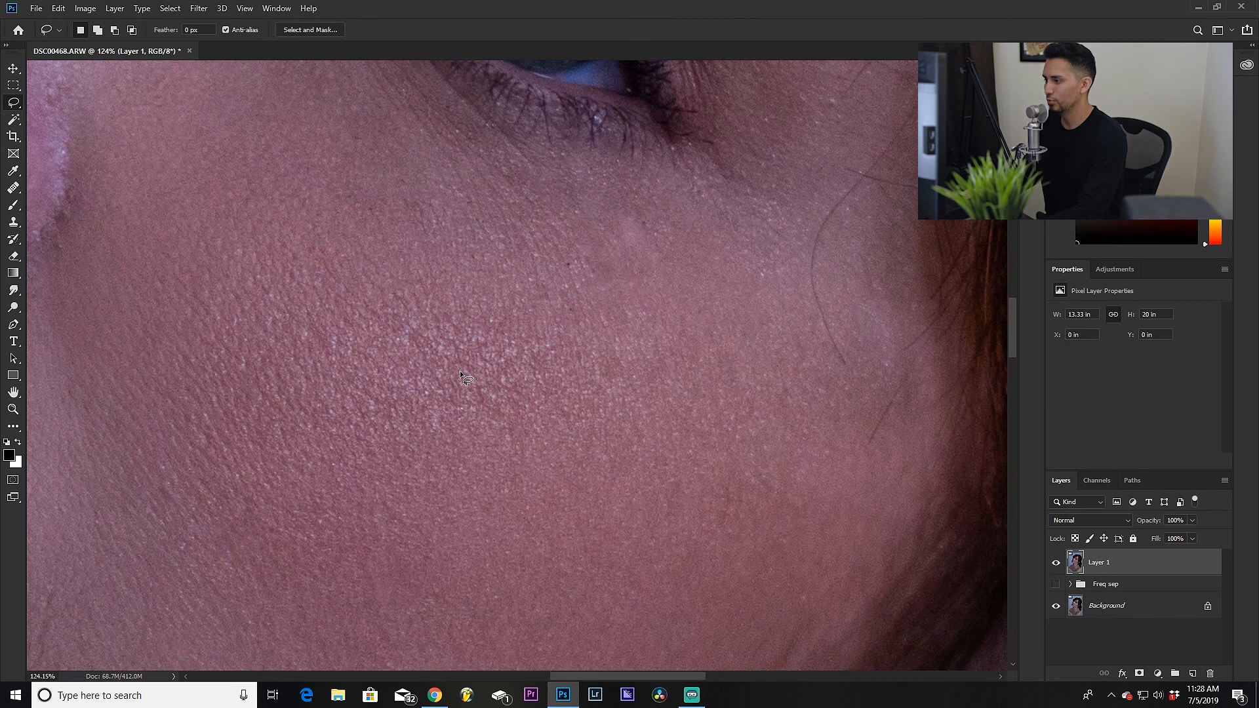
{"action": "scroll", "coordinate": [461, 373], "scroll_direction": "down", "scroll_amount": 14}
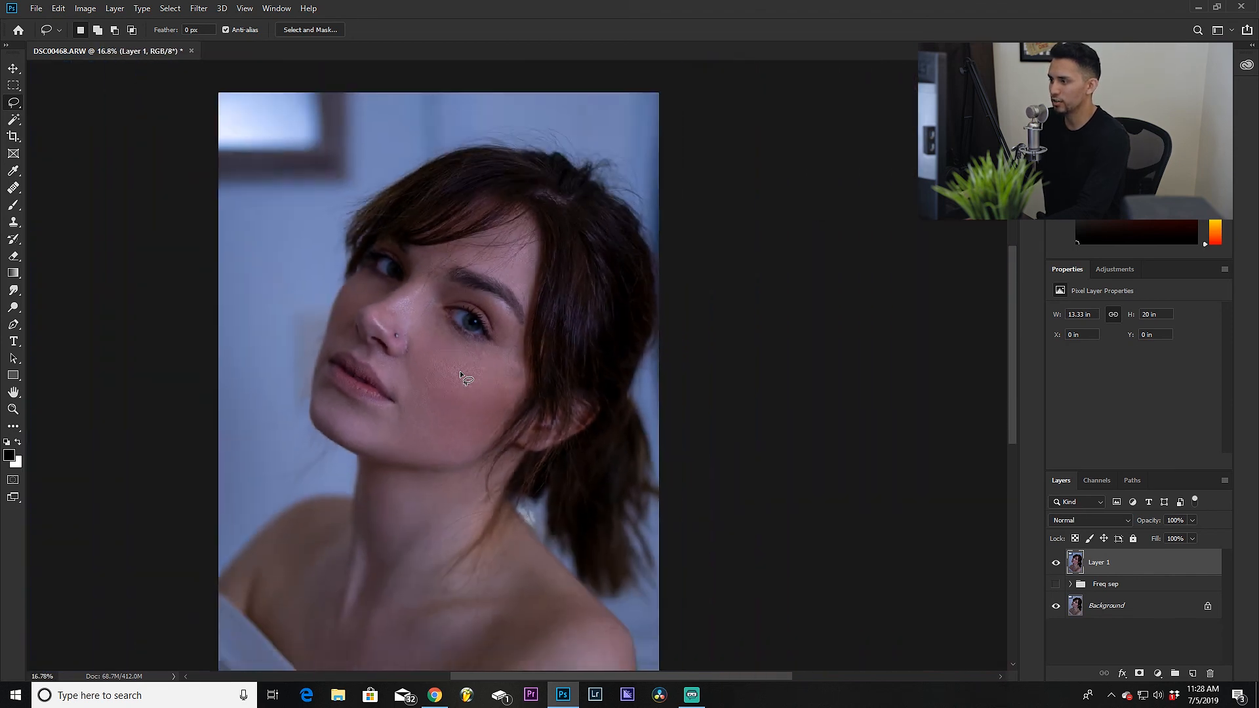
{"action": "scroll", "coordinate": [461, 373], "scroll_direction": "down", "scroll_amount": 2}
{"action": "scroll", "coordinate": [460, 372], "scroll_direction": "up", "scroll_amount": 1}
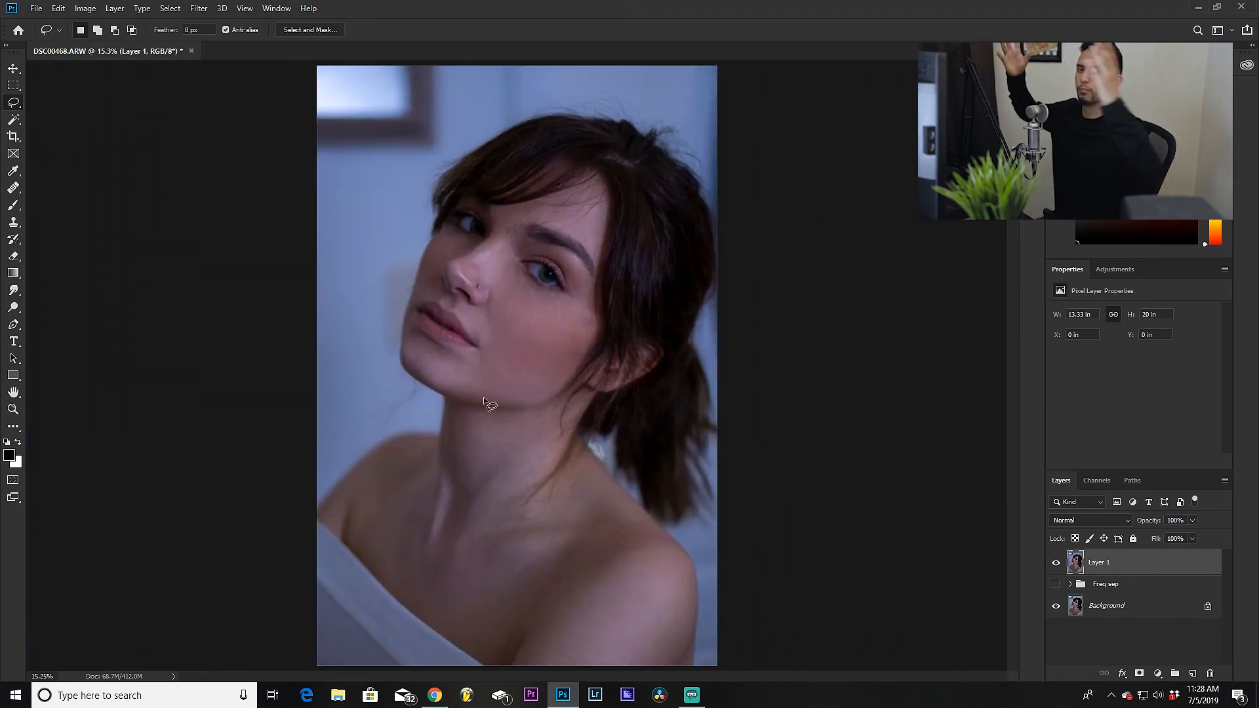